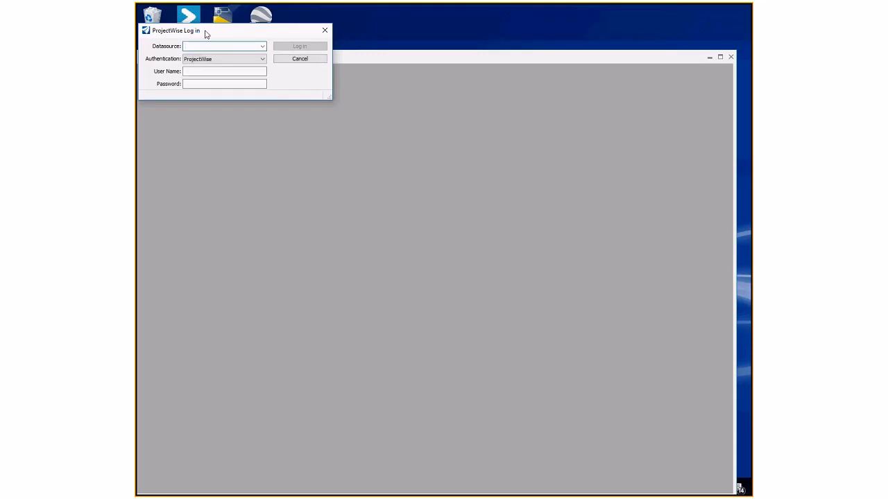
# Cancel the ProjectWise login and maximize the OpenRoads Designer start window.
pyautogui.moveTo(204, 34); pyautogui.dragTo(235, 111)
pyautogui.click(330, 138)
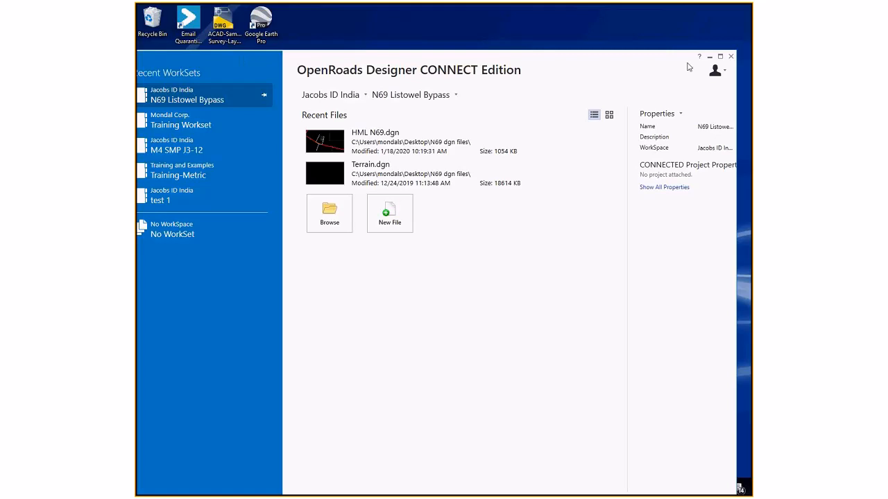
pyautogui.click(720, 58)
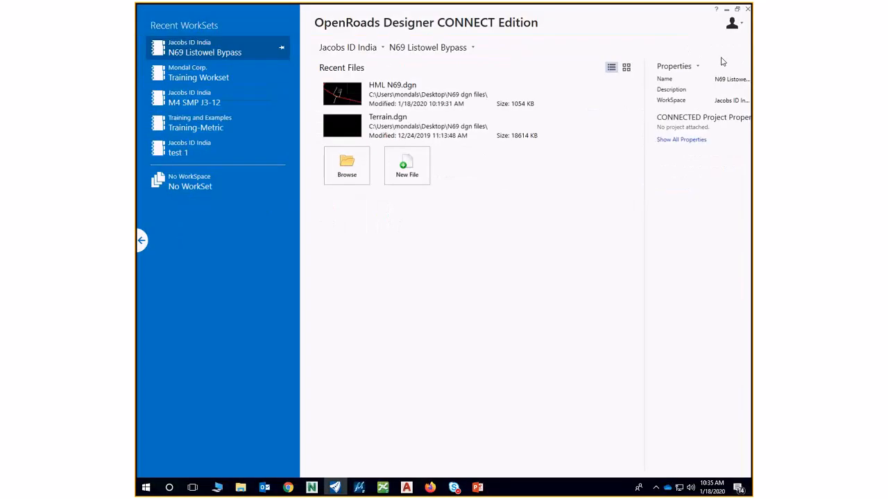
# View the Examples, Courses and News page and return to the recent files page.
pyautogui.moveTo(143, 240)
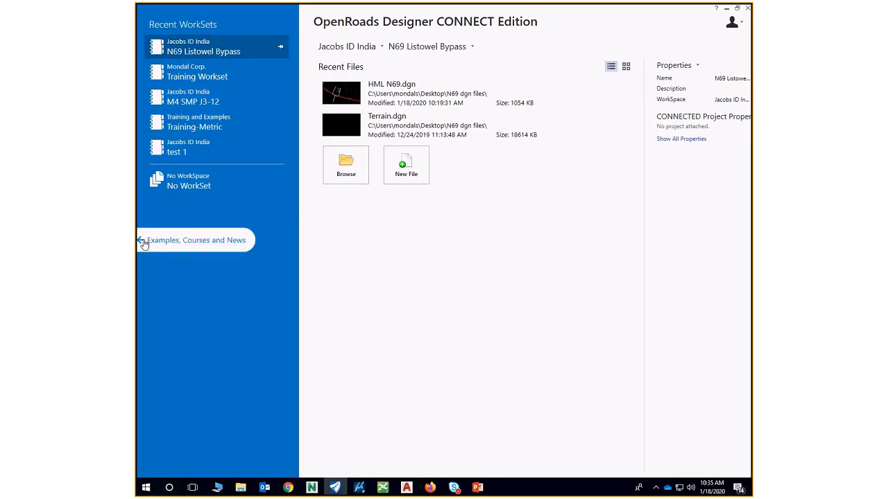
pyautogui.click(144, 242)
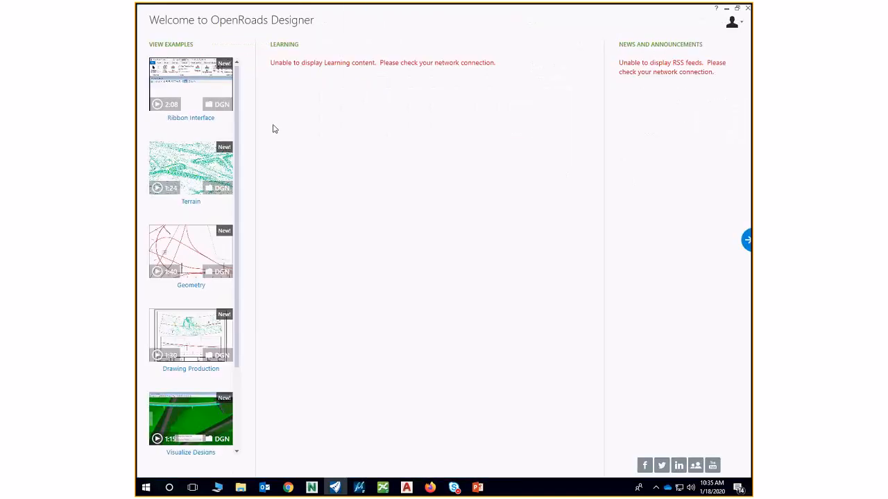
pyautogui.click(746, 241)
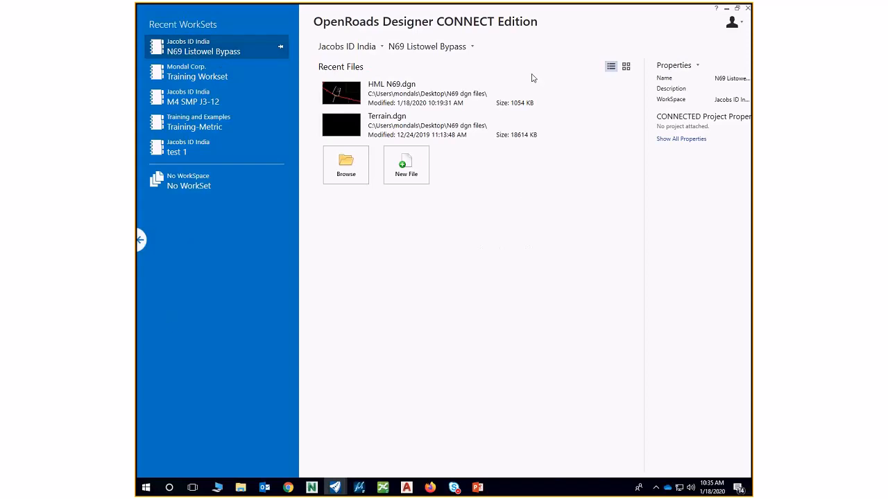
# Set the WorkSpace to Mondal Corp. and the WorkSet to Training Workset.
pyautogui.click(382, 47)
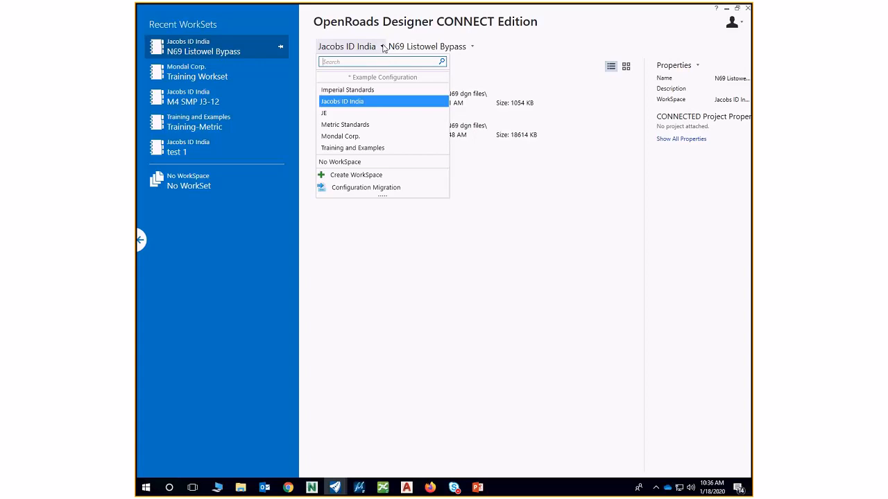
pyautogui.click(343, 136)
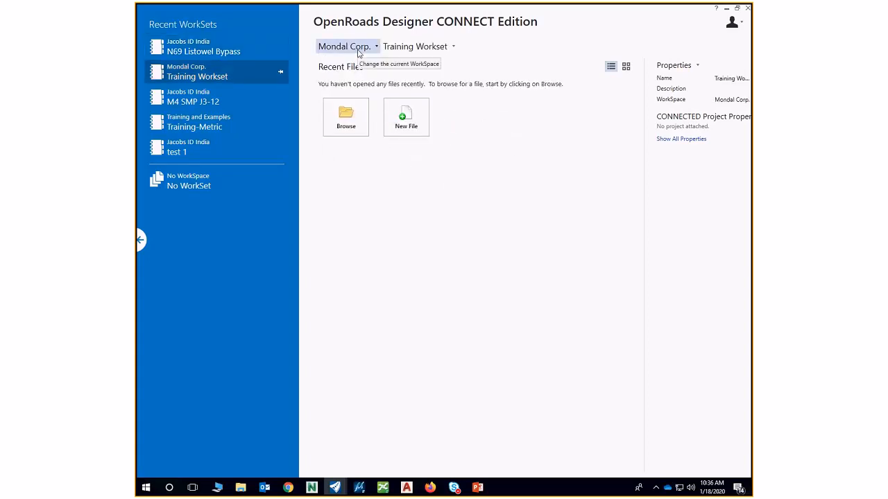
pyautogui.click(438, 49)
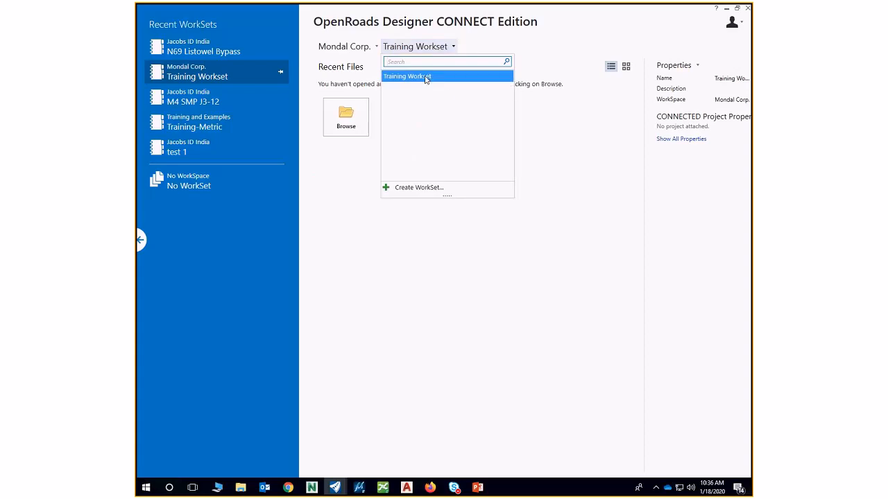
pyautogui.click(428, 76)
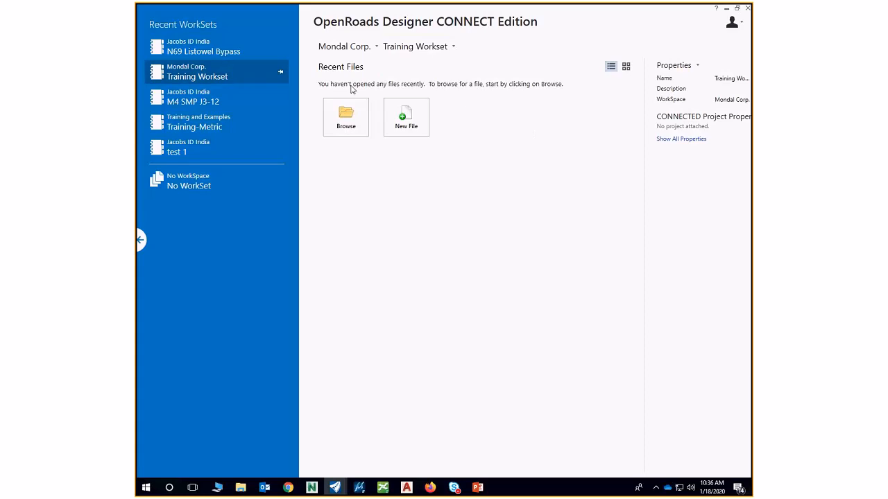
# Start a new DGN file in the ORD Training dgn Folder and name it HML.
pyautogui.click(420, 106)
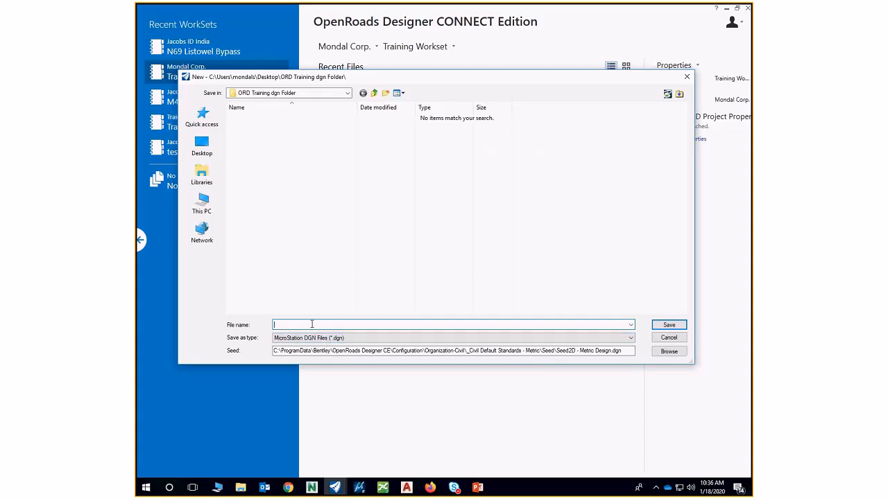
pyautogui.write('HM:L')
pyautogui.press('BackSpace')
pyautogui.press('BackSpace')
pyautogui.write('L')
# Choose Seed2D - Metric Design as the seed file and save the new design file.
pyautogui.click(668, 352)
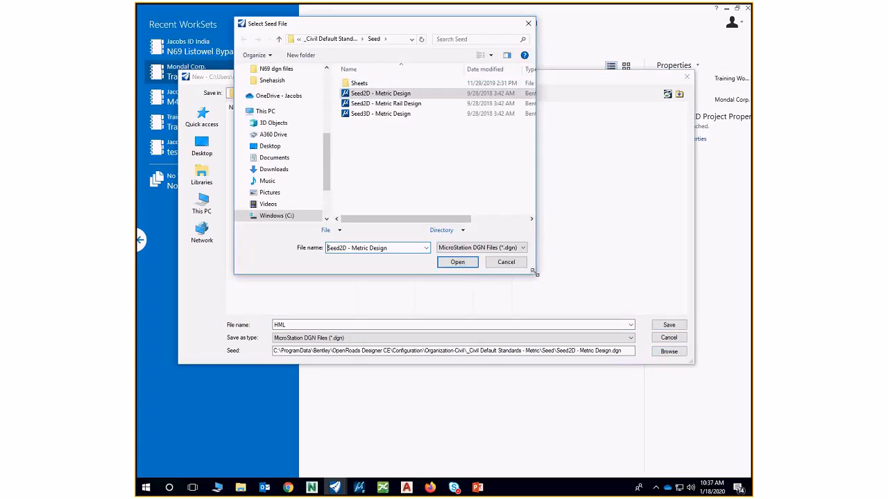
pyautogui.moveTo(534, 274); pyautogui.dragTo(667, 313)
pyautogui.moveTo(501, 26); pyautogui.dragTo(489, 74)
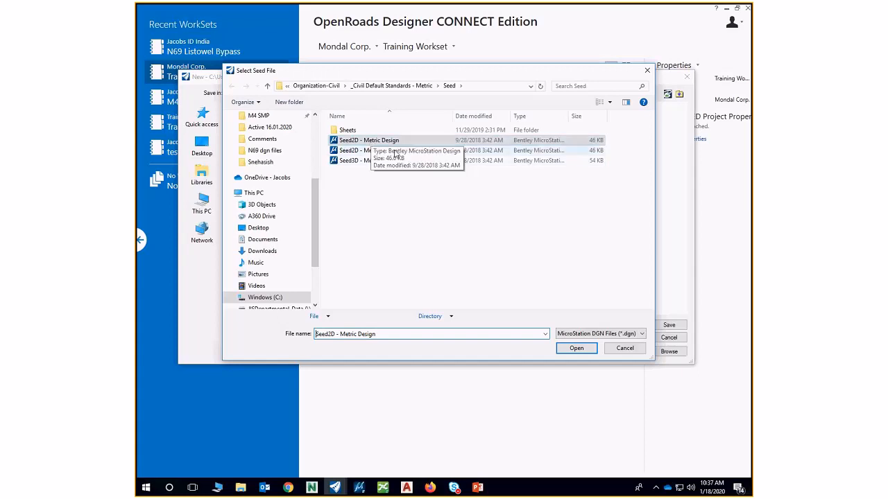
pyautogui.click(573, 349)
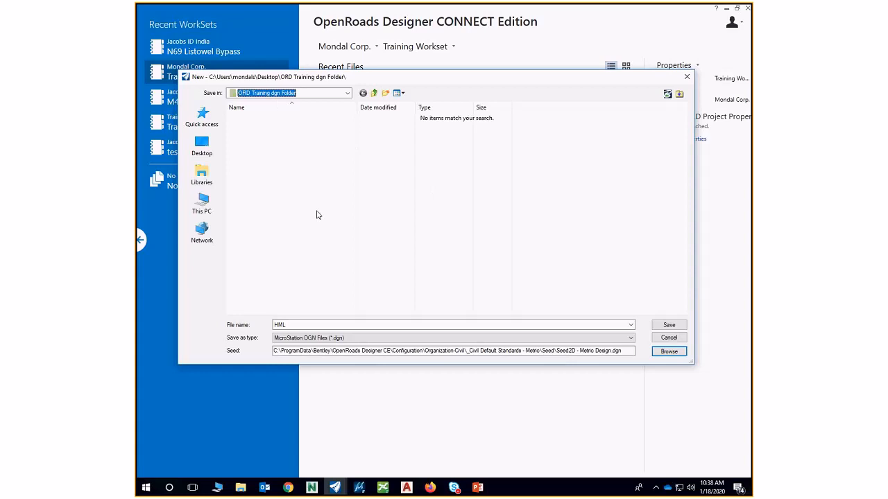
pyautogui.click(661, 326)
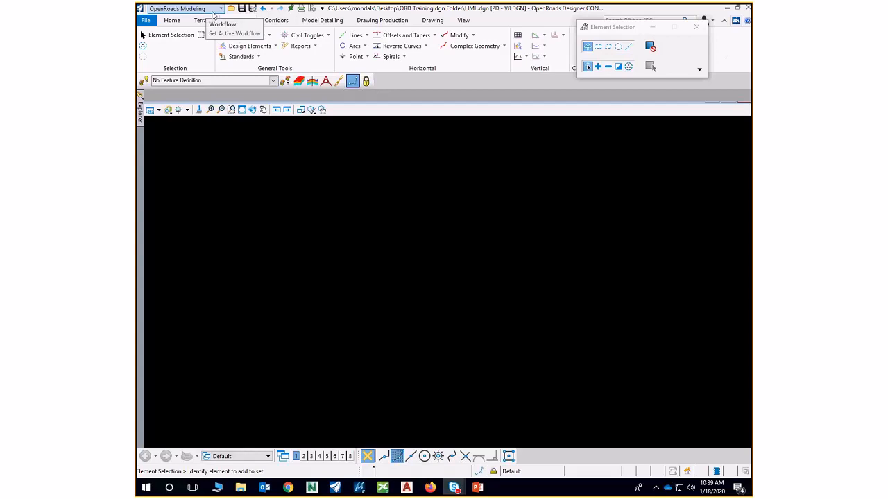
# Check the list of available workflows, keeping OpenRoads Modeling, and close the floating Element Selection window.
pyautogui.click(213, 10)
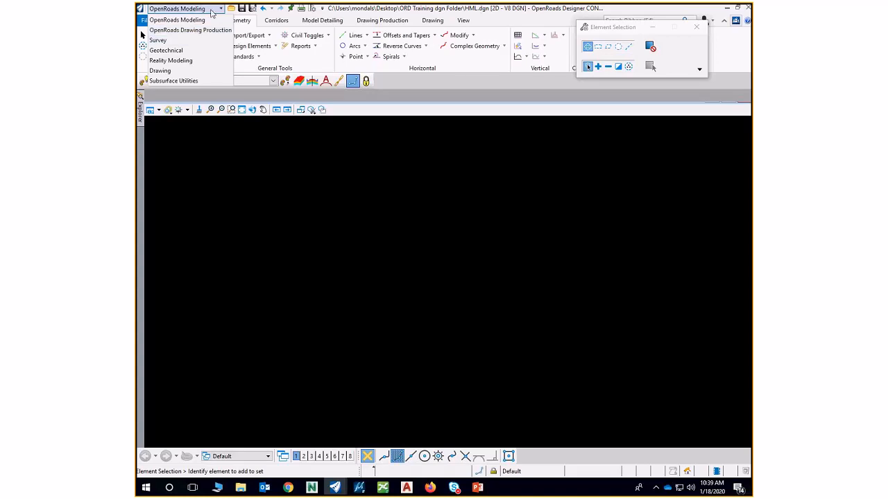
pyautogui.click(212, 10)
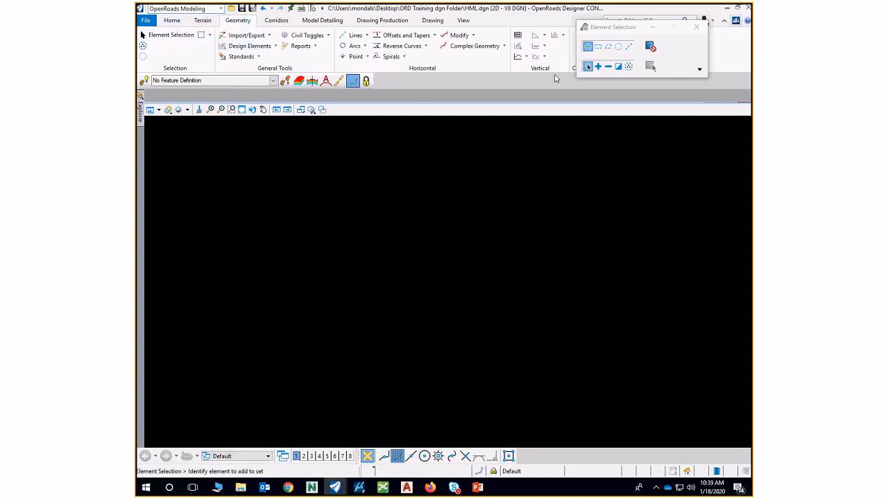
pyautogui.moveTo(612, 27); pyautogui.dragTo(479, 122)
pyautogui.click(563, 122)
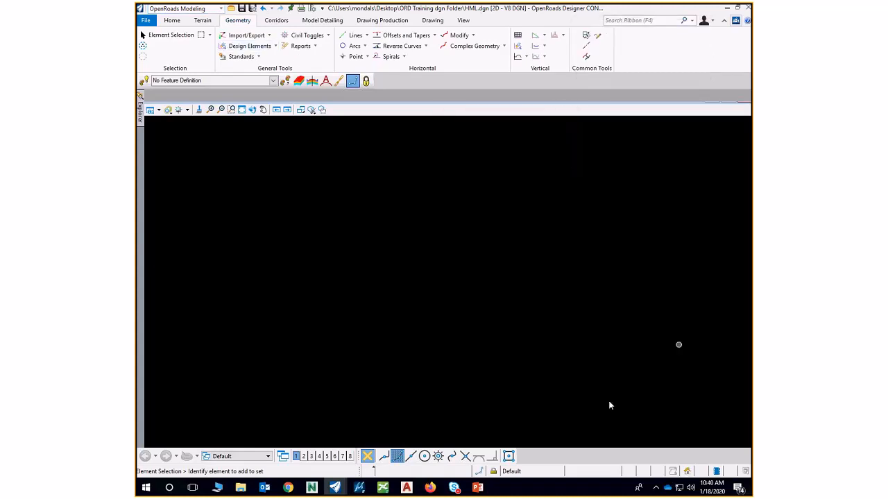
# Set the working units' linear accuracy to 0.123 in the design file settings and return to the drawing view.
pyautogui.click(153, 23)
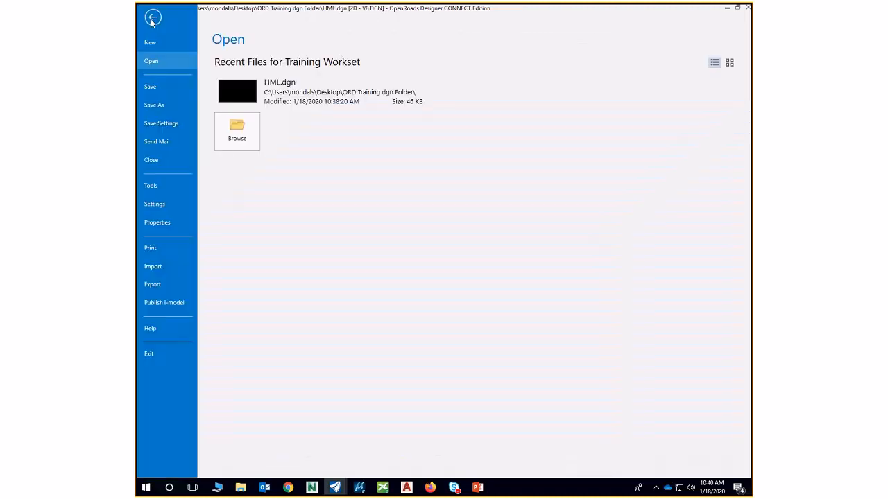
pyautogui.click(152, 207)
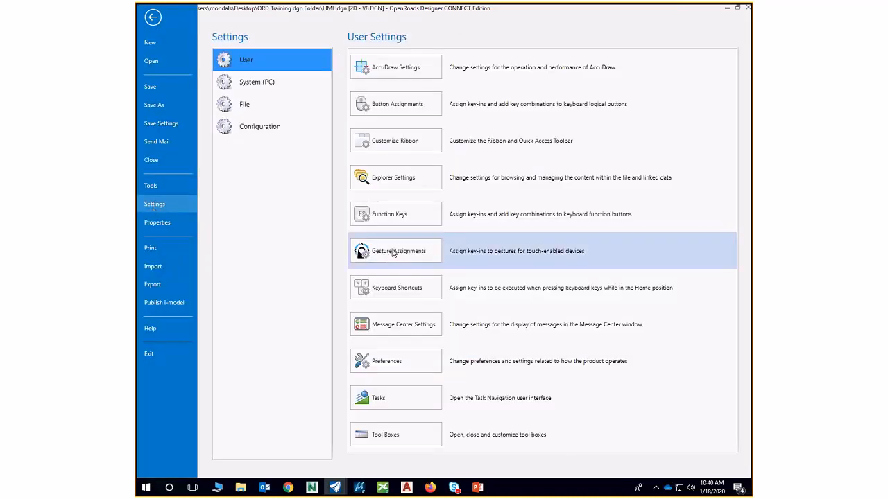
pyautogui.click(256, 111)
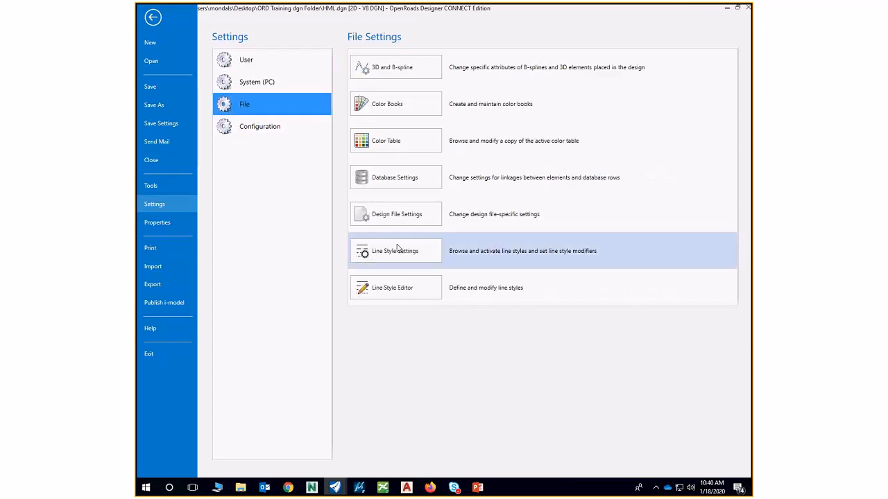
pyautogui.click(398, 215)
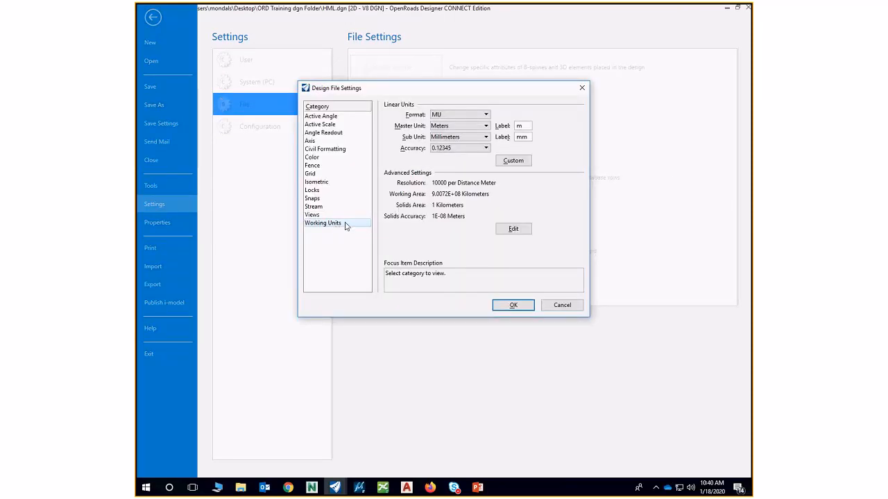
pyautogui.click(452, 148)
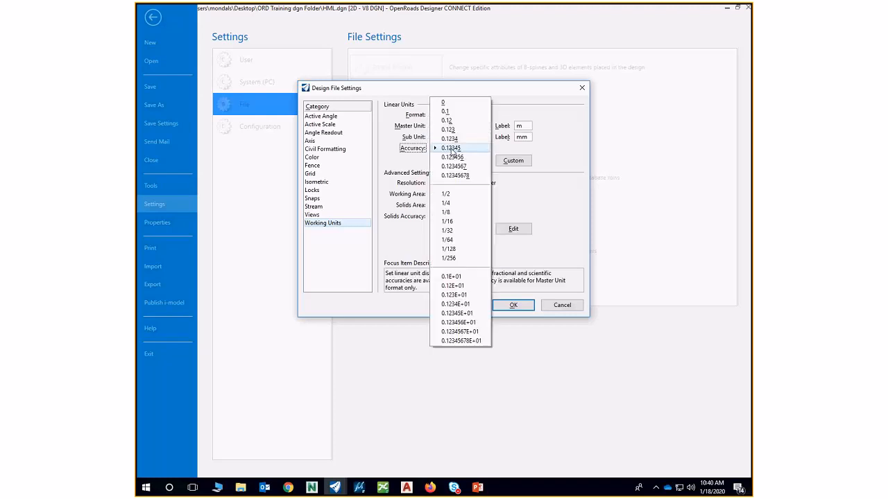
pyautogui.click(455, 135)
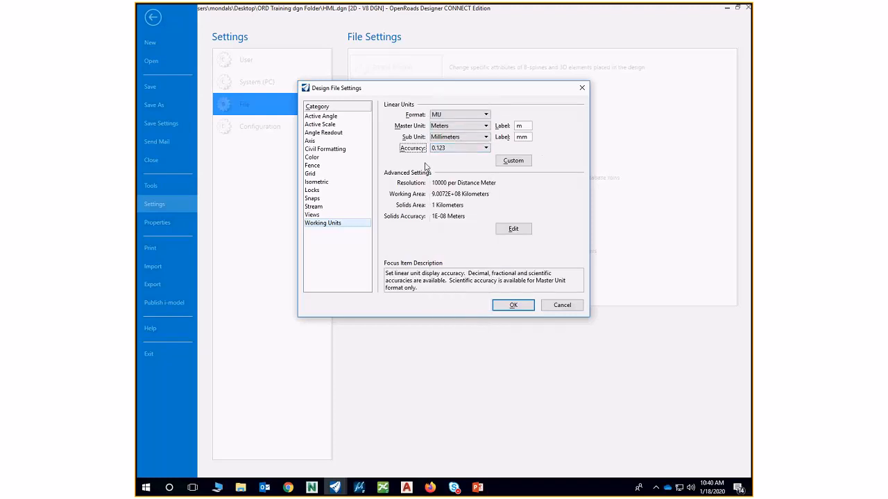
pyautogui.click(513, 303)
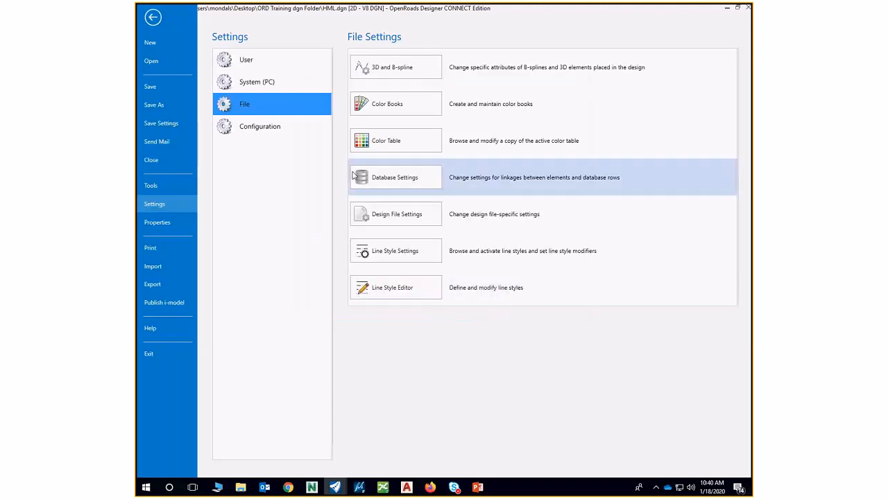
pyautogui.click(153, 18)
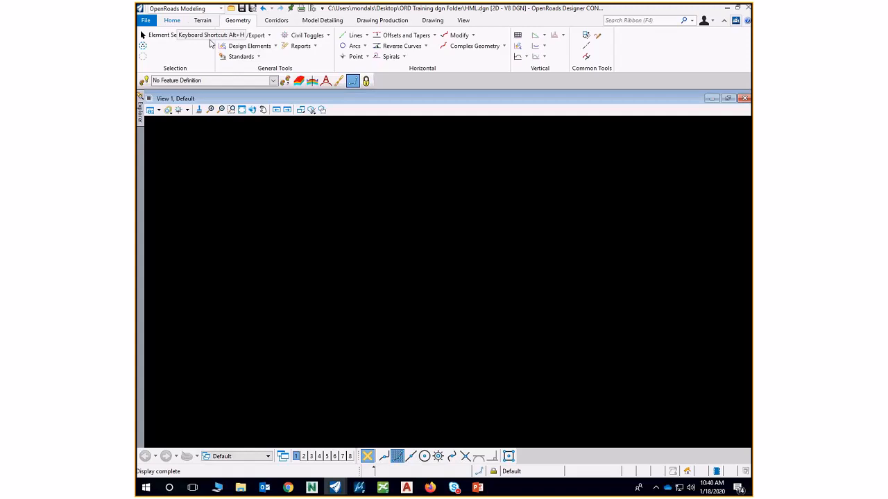
# Open and enlarge the References dialog, and look over its list of reference tools, including Attach.
pyautogui.click(177, 25)
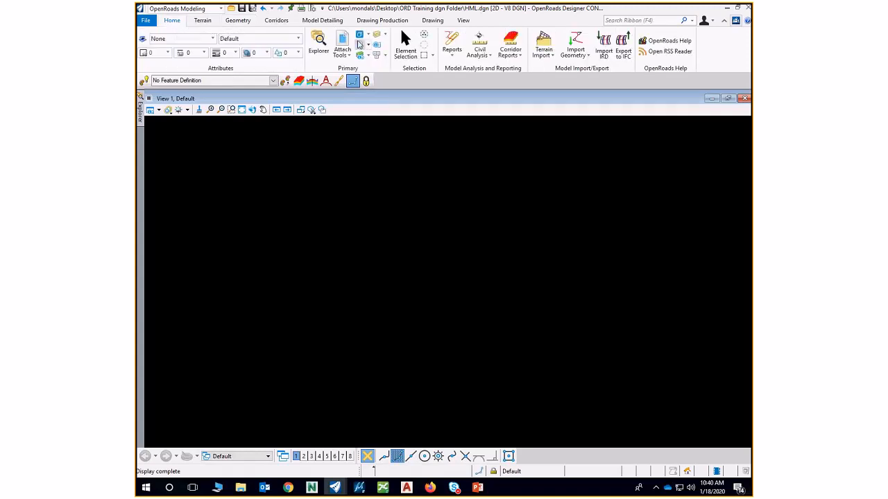
pyautogui.click(343, 39)
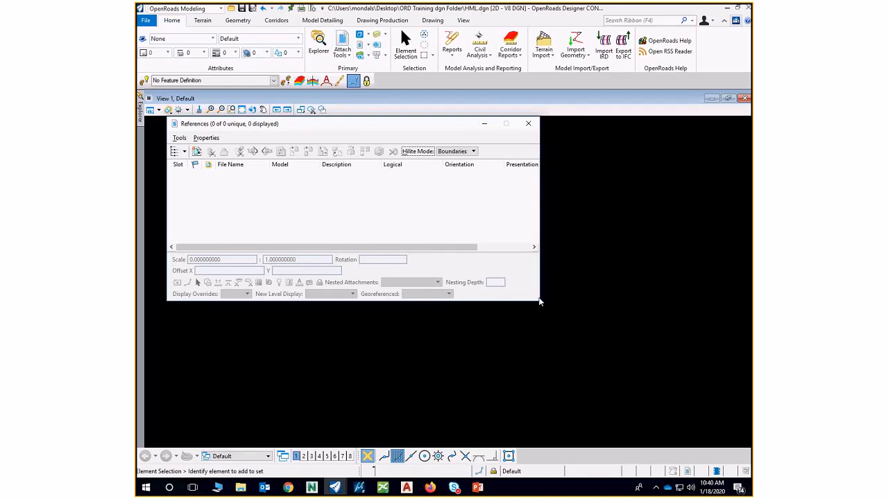
pyautogui.moveTo(539, 301); pyautogui.dragTo(644, 343)
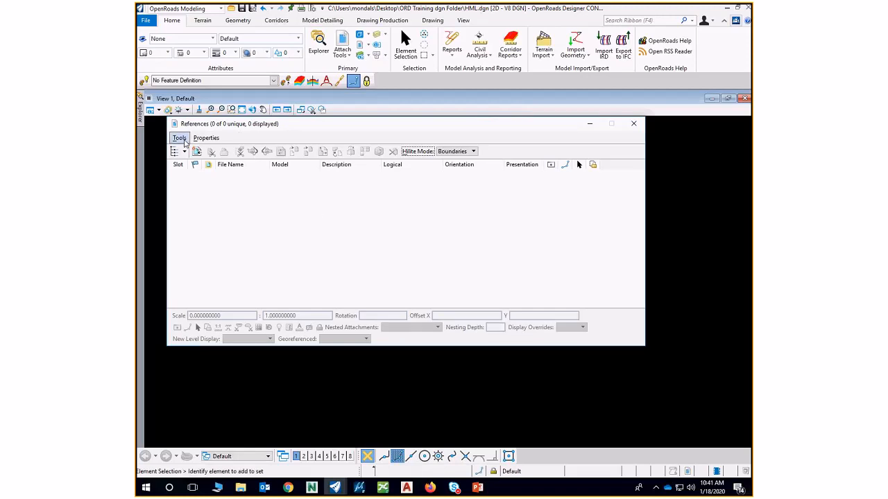
pyautogui.click(182, 140)
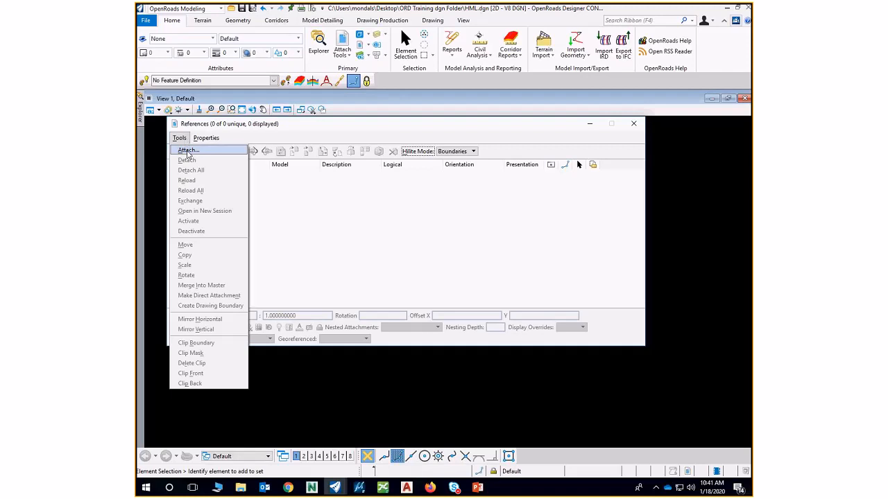
pyautogui.click(632, 125)
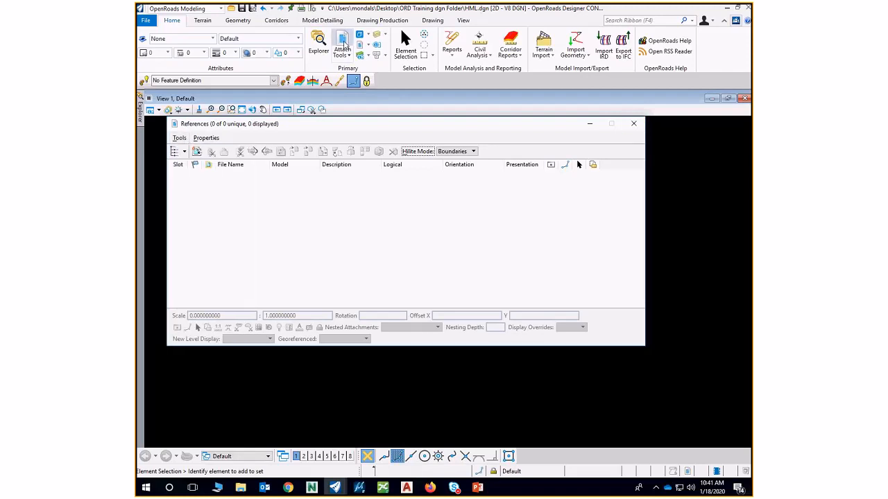
# View the Attach Reference file selection window, and close it and the References dialog without attaching a file.
pyautogui.click(344, 37)
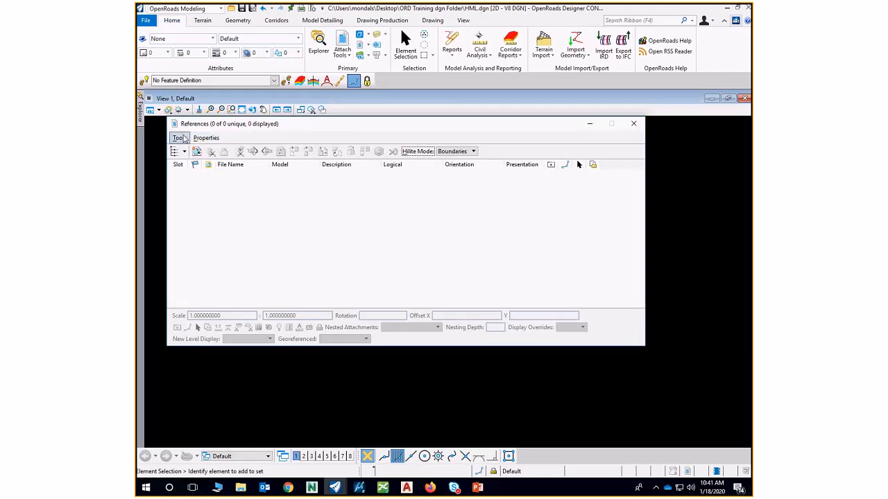
pyautogui.click(179, 138)
pyautogui.click(187, 151)
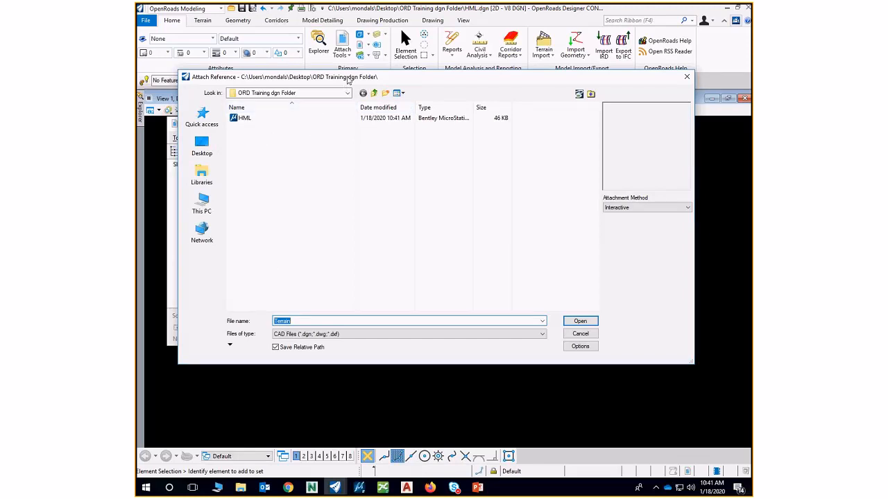
pyautogui.moveTo(348, 80); pyautogui.dragTo(353, 135)
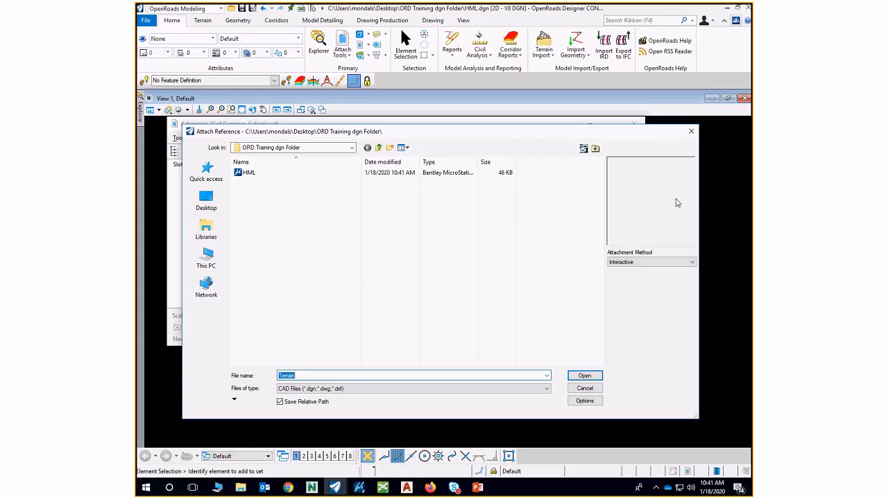
pyautogui.click(690, 132)
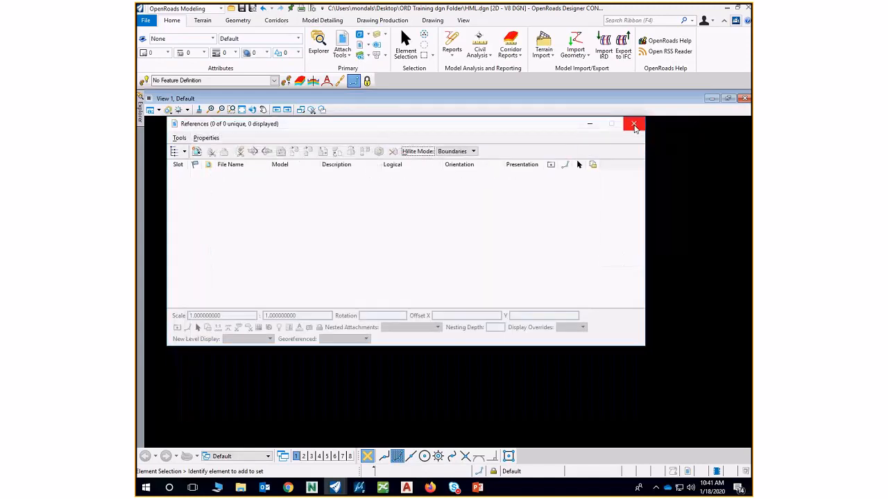
pyautogui.moveTo(229, 126); pyautogui.dragTo(248, 150)
pyautogui.click(652, 148)
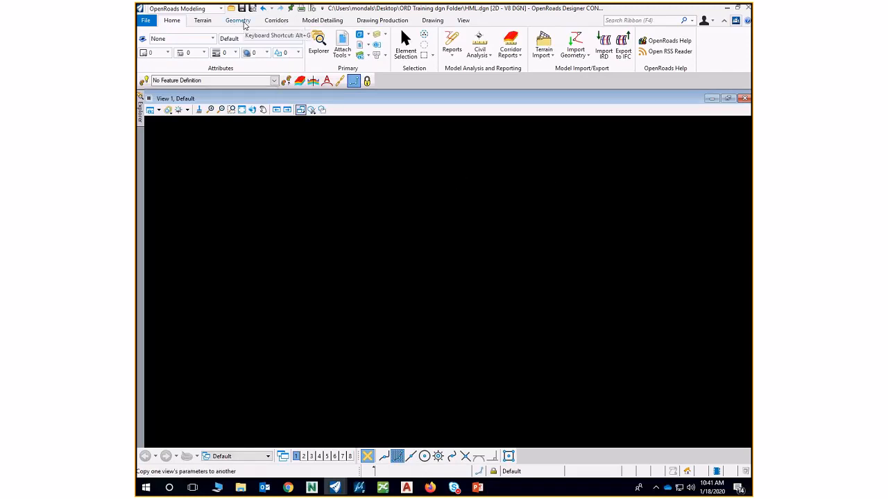
# Start Import Geometry and check the importable file types, keeping MX Geometry Files (*.fil).
pyautogui.click(244, 24)
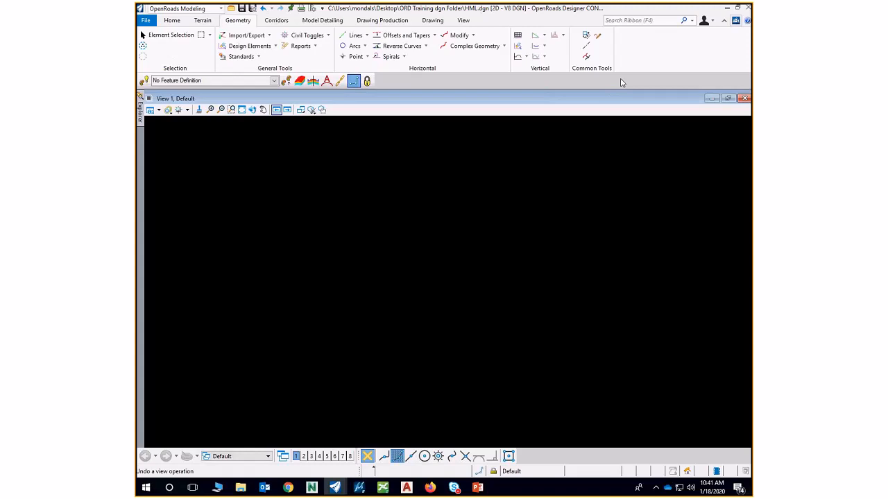
pyautogui.click(231, 109)
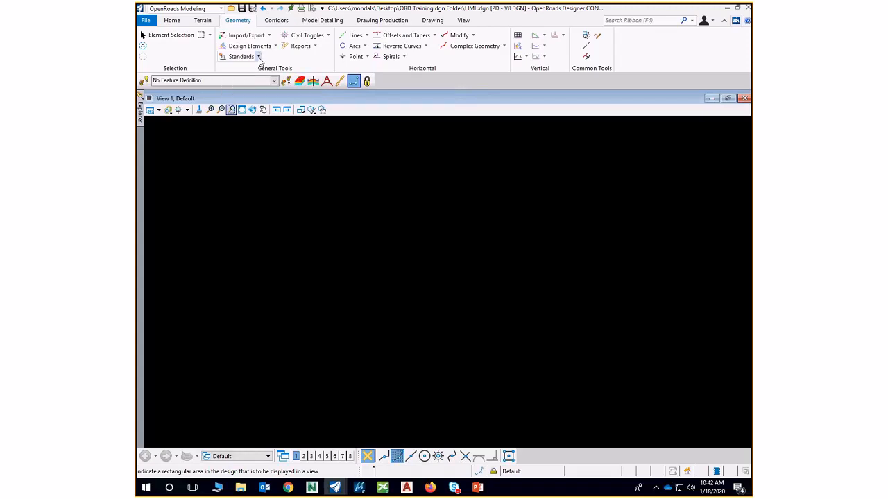
pyautogui.click(241, 109)
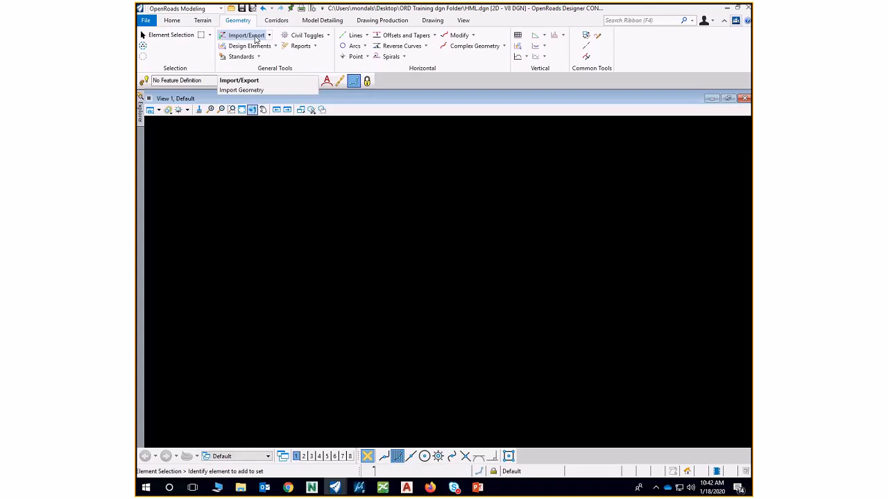
pyautogui.click(269, 36)
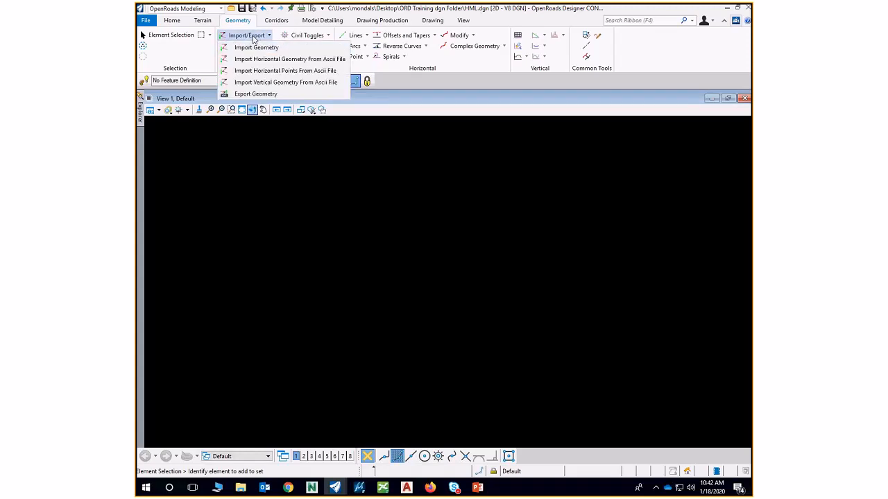
pyautogui.click(259, 47)
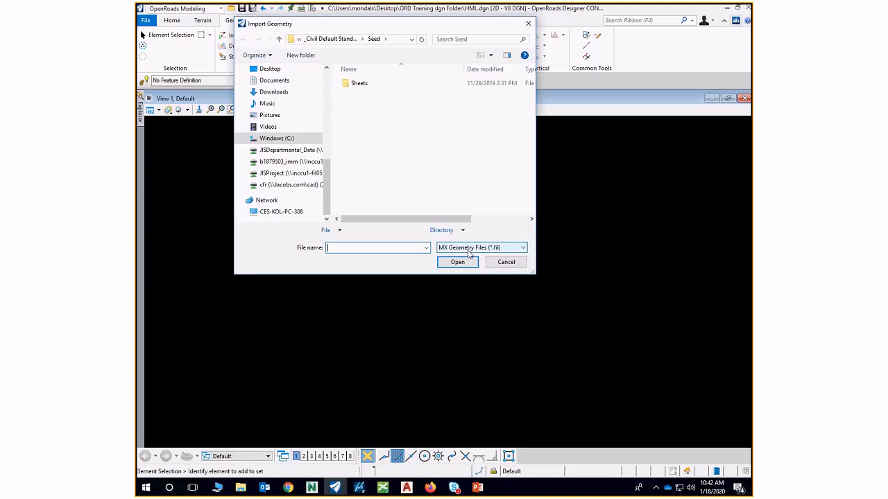
pyautogui.click(469, 250)
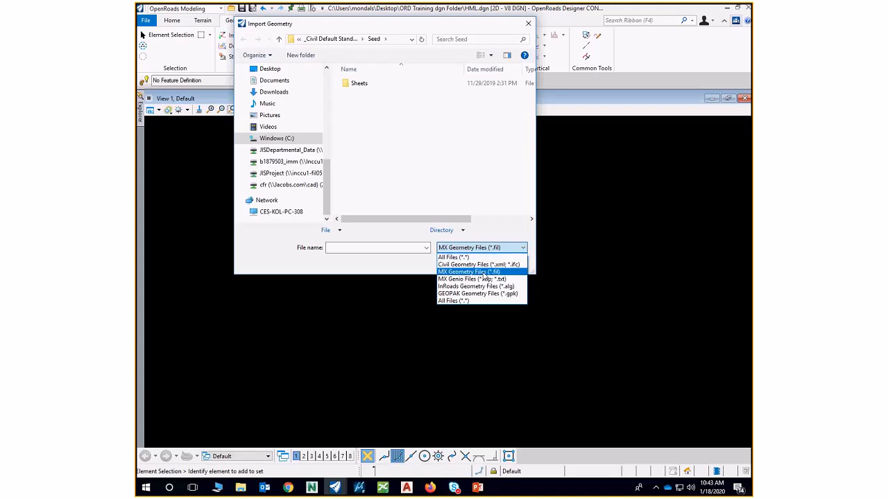
pyautogui.click(486, 249)
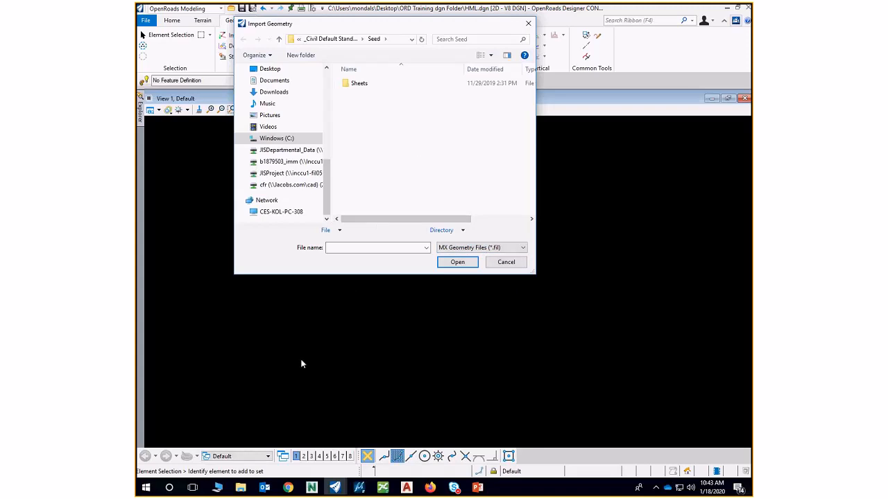
# Copy the path of the N69 MX folder from File Explorer and use it to bring the Import Geometry file selection to that folder.
pyautogui.moveTo(240, 488)
pyautogui.click(295, 442)
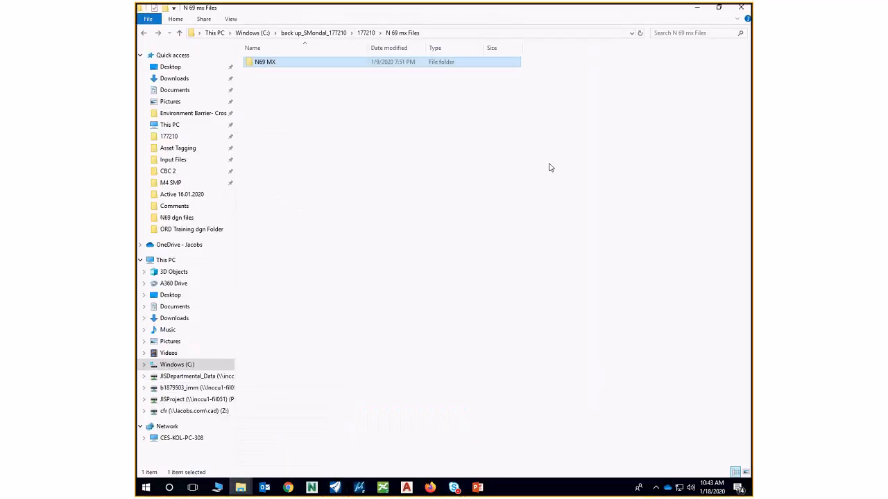
pyautogui.doubleClick(396, 62)
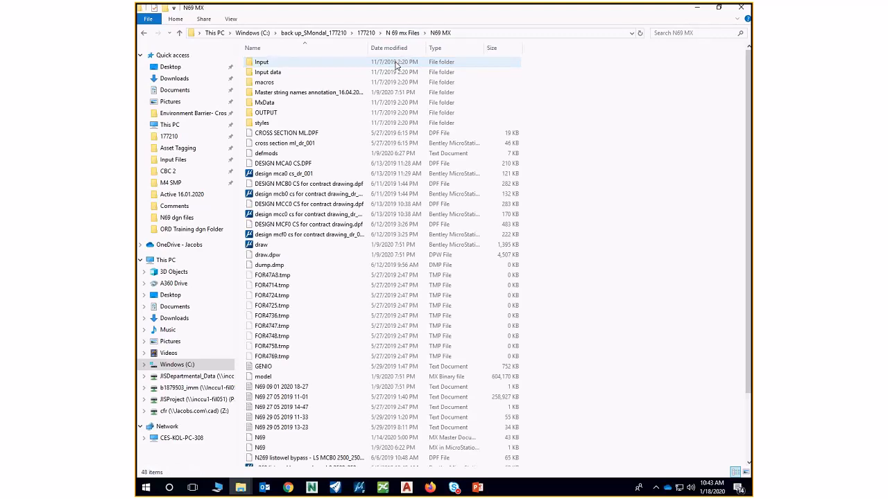
pyautogui.click(471, 31)
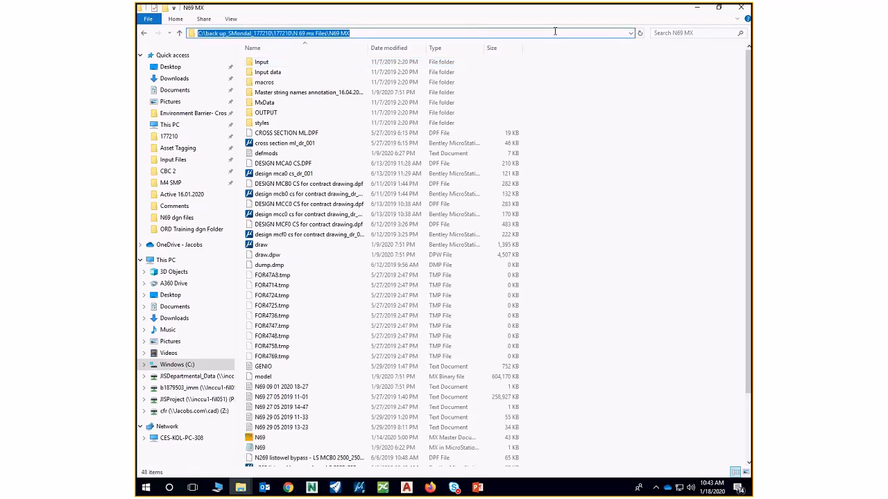
pyautogui.click(695, 9)
pyautogui.hotkey('ctrl', 'v')
pyautogui.press('Return')
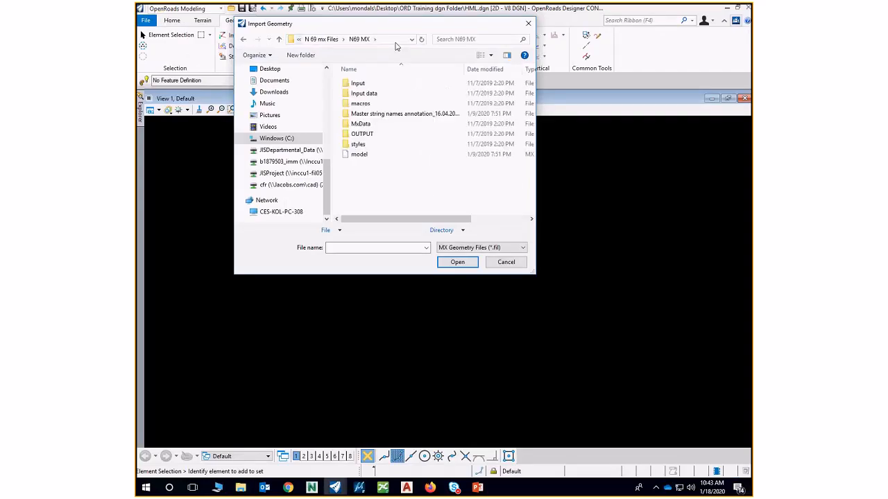
# Open the MX binary file named model for import, and enlarge and reposition the resulting geometry list.
pyautogui.click(401, 158)
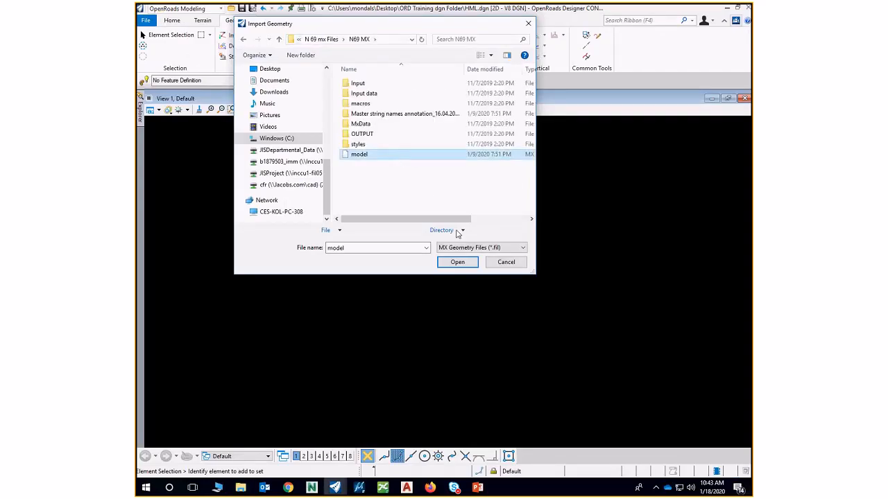
pyautogui.moveTo(533, 273); pyautogui.dragTo(704, 291)
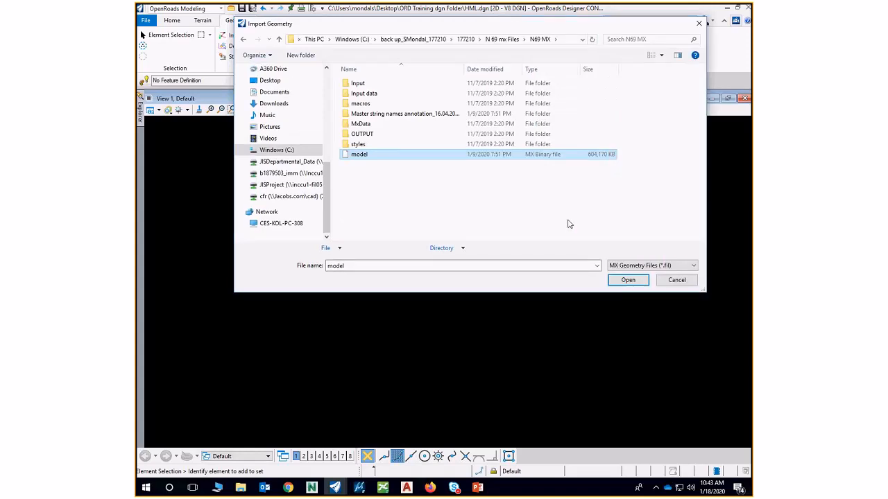
pyautogui.click(628, 280)
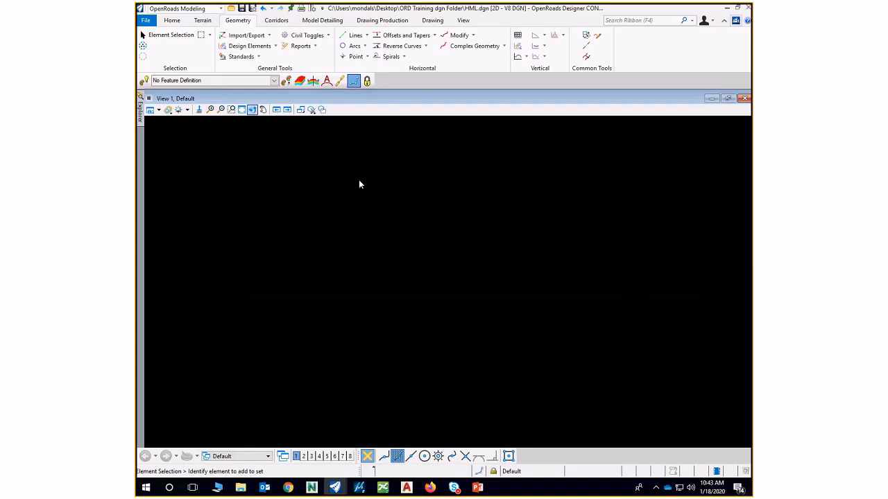
pyautogui.moveTo(532, 320); pyautogui.dragTo(585, 381)
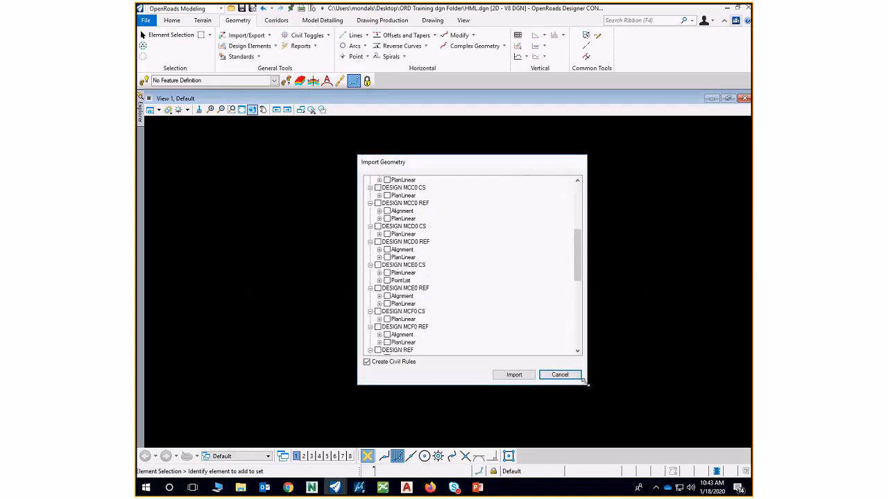
pyautogui.moveTo(471, 164); pyautogui.dragTo(464, 151)
# Examine the DESIGN model's Alignment branch and the strings under D-Zz_35_20-M_Dn_Centrelines in the import list.
pyautogui.scroll(7, 434, 255)
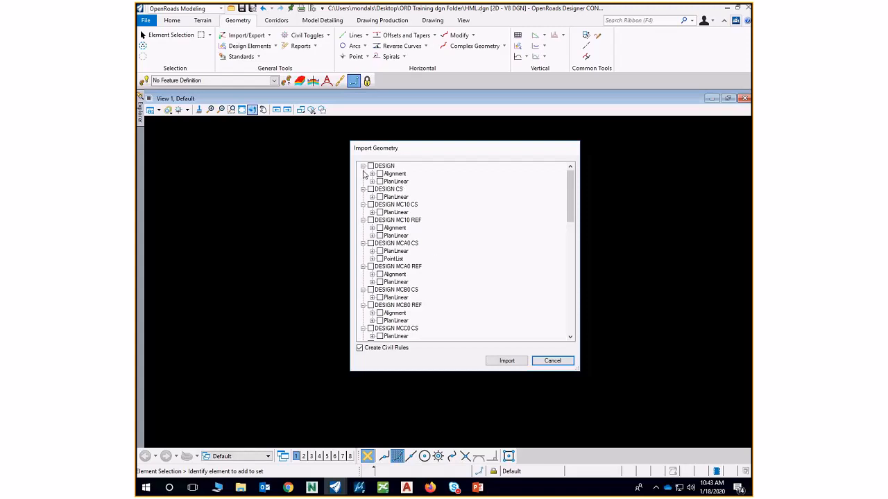
pyautogui.click(371, 167)
pyautogui.click(371, 174)
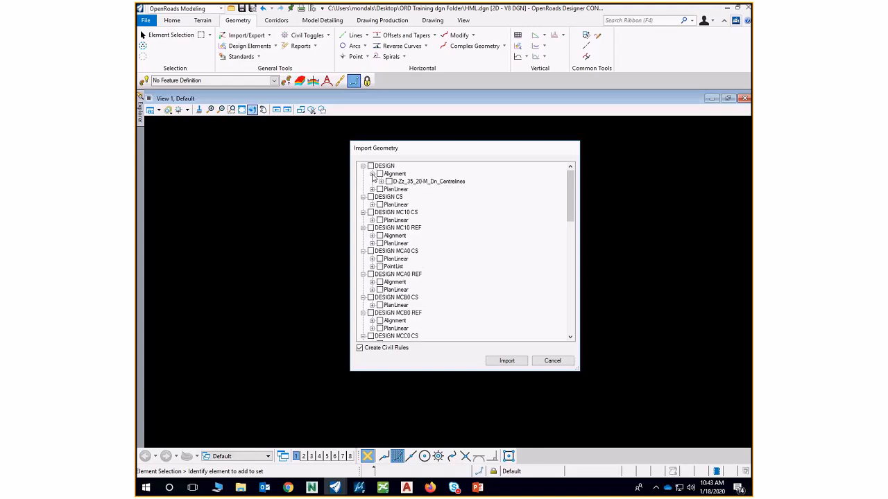
pyautogui.click(381, 182)
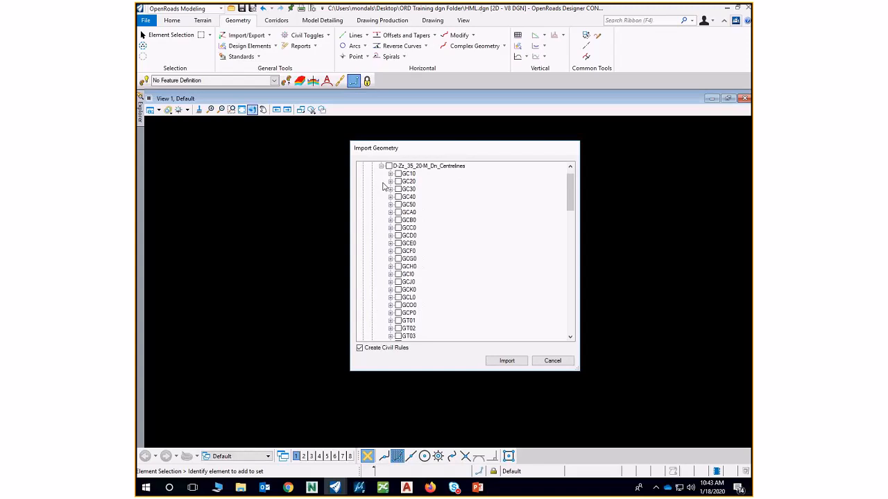
pyautogui.scroll(1, 421, 241)
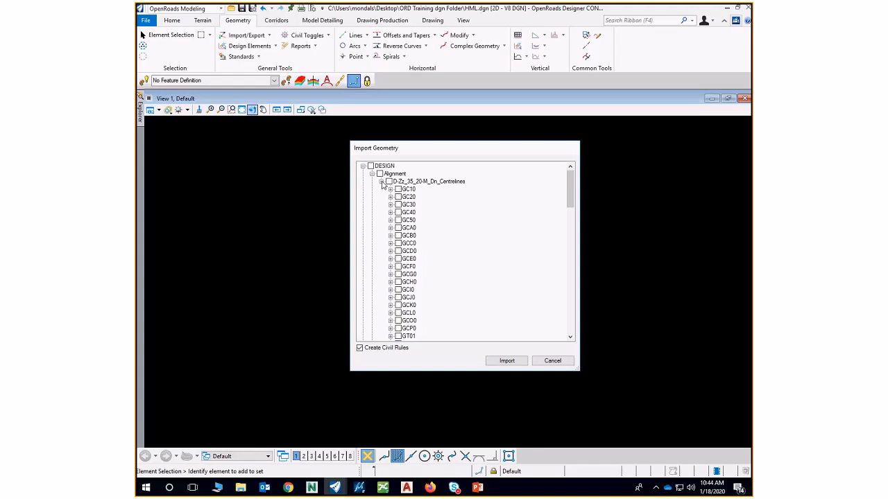
pyautogui.click(381, 182)
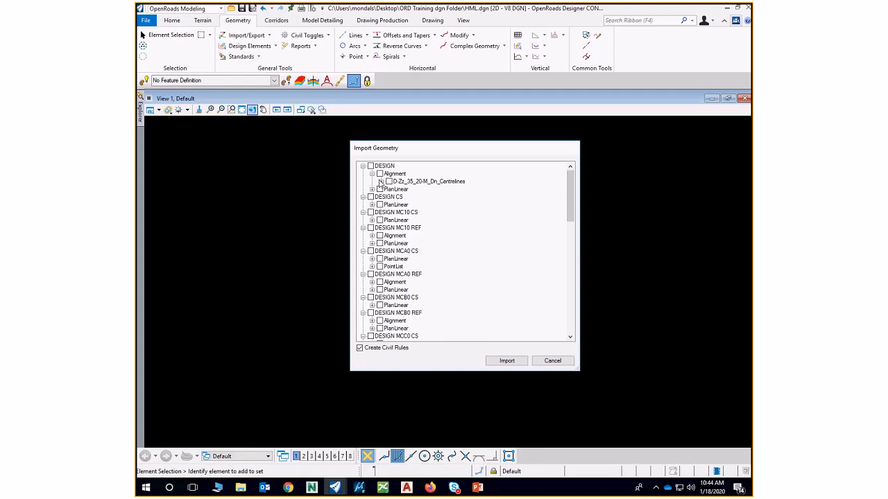
pyautogui.click(380, 182)
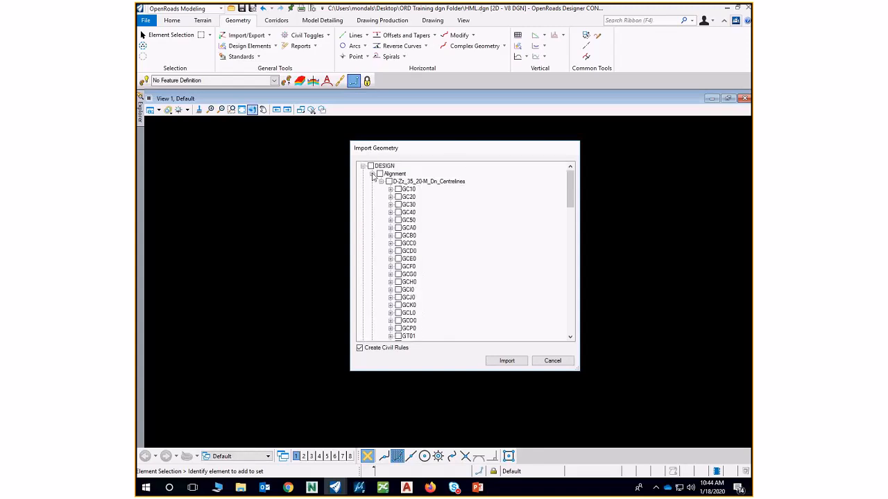
pyautogui.click(373, 174)
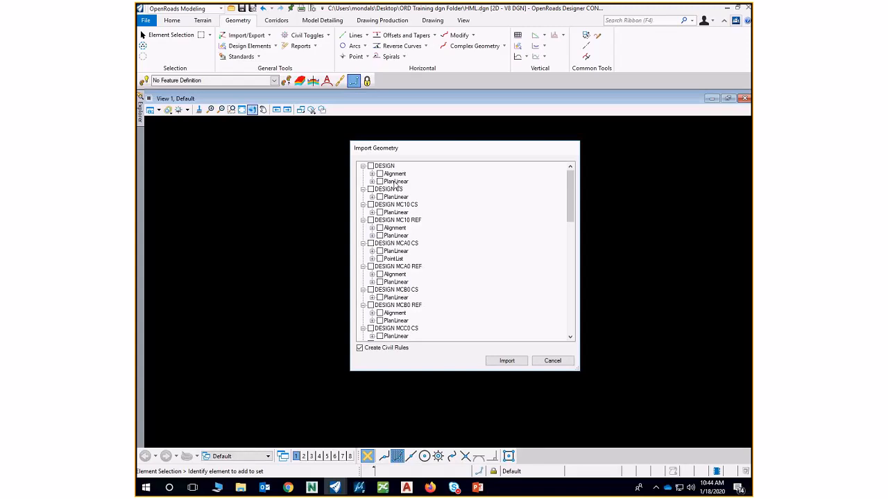
# Import only alignment GC10 from the DESIGN model with Create Civil Rules enabled, and fit the view to it.
pyautogui.click(372, 174)
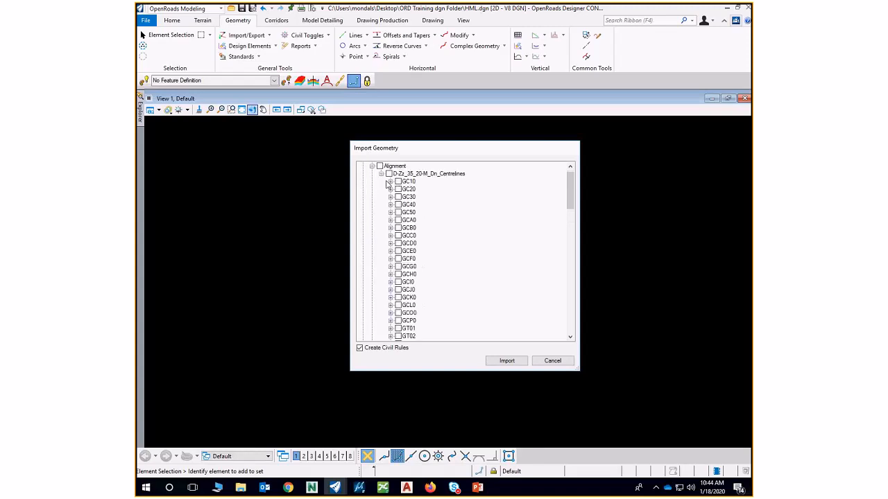
pyautogui.click(398, 182)
pyautogui.click(359, 348)
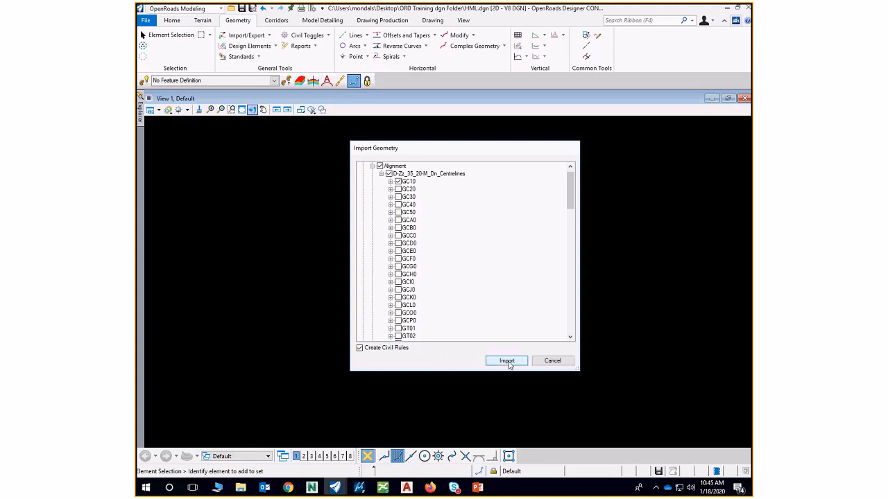
pyautogui.click(507, 361)
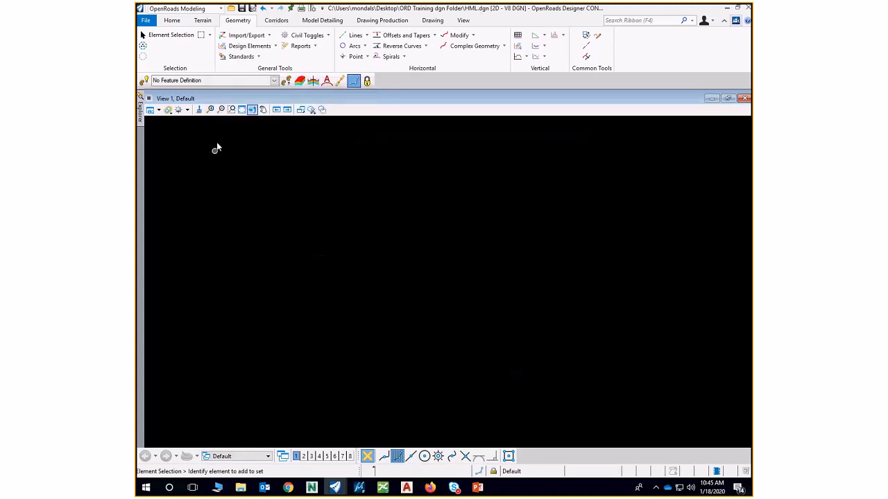
pyautogui.click(241, 111)
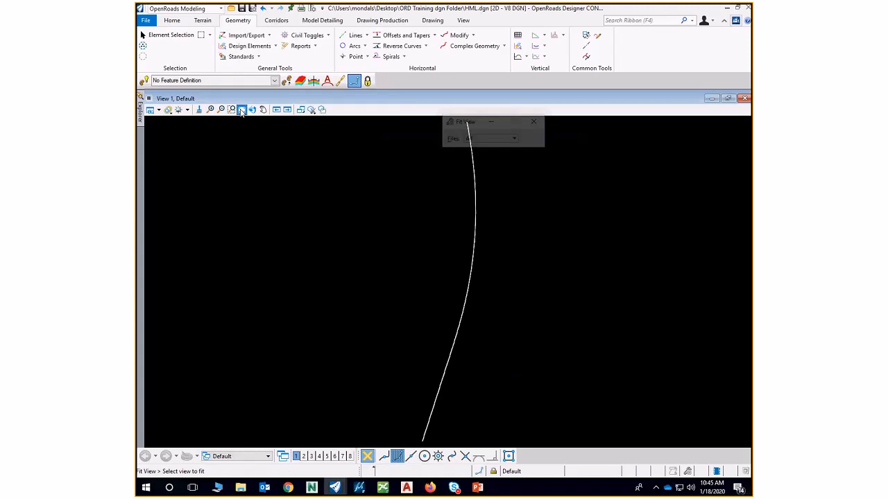
# Inspect the imported GC10 alignment by selecting it in the drawing, and clear the selection.
pyautogui.scroll(-4, 414, 283)
pyautogui.scroll(6, 440, 247)
pyautogui.scroll(-2, 457, 414)
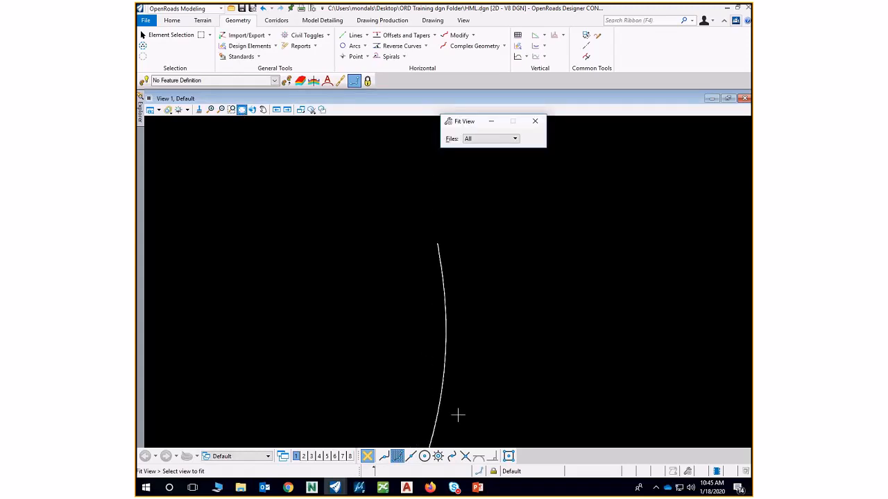
pyautogui.click(175, 35)
pyautogui.scroll(3, 437, 279)
pyautogui.click(440, 218)
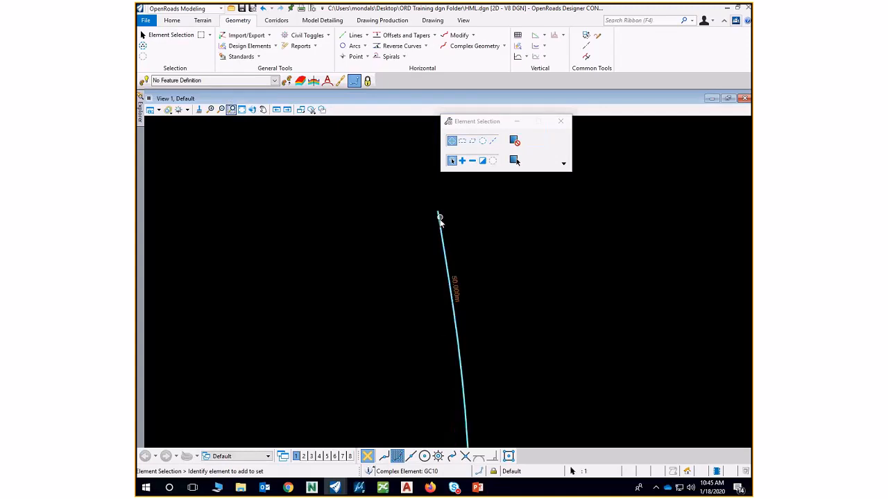
pyautogui.click(409, 257)
pyautogui.scroll(-2, 407, 256)
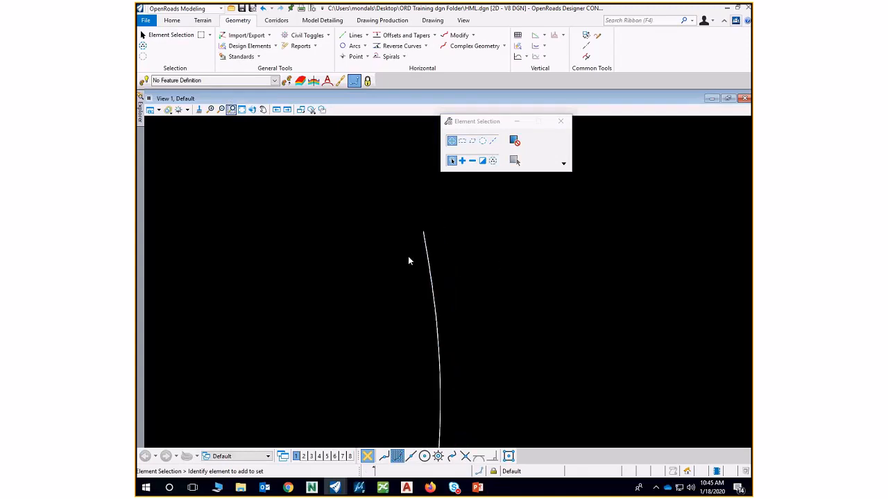
pyautogui.click(424, 265)
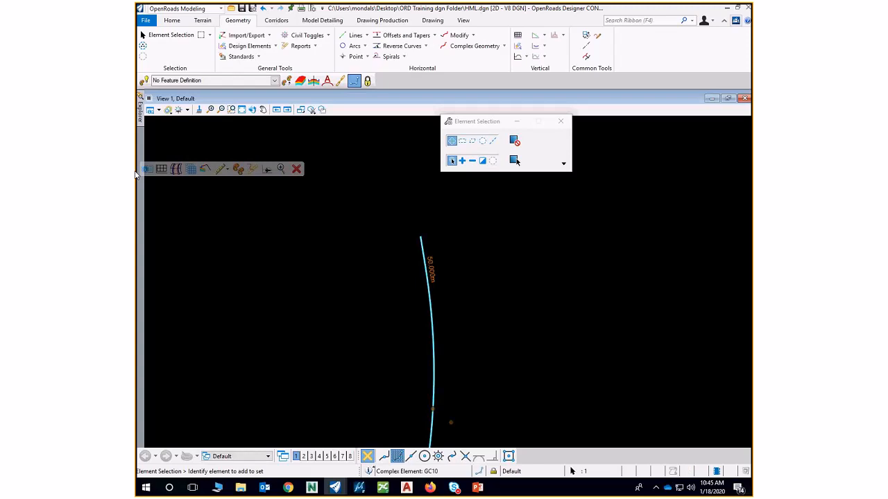
pyautogui.click(330, 172)
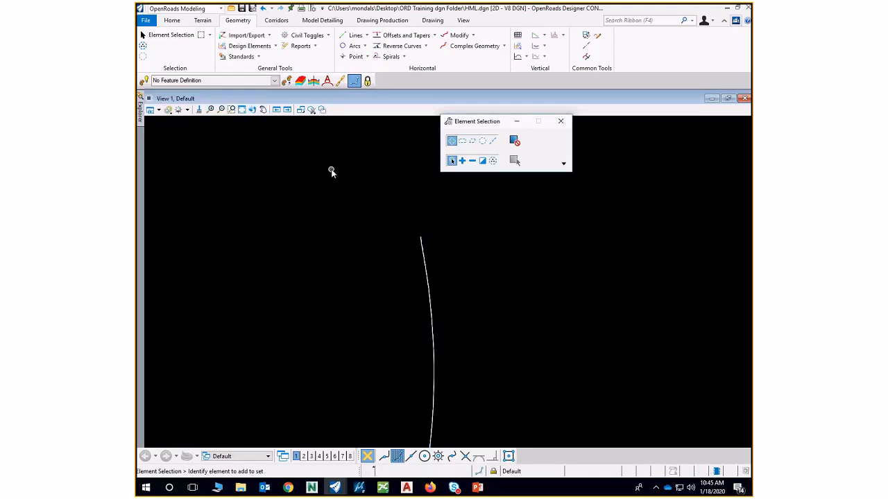
# Set the feature definition of the GC10 alignment to Geom_Baseline from the Alignment group.
pyautogui.click(430, 276)
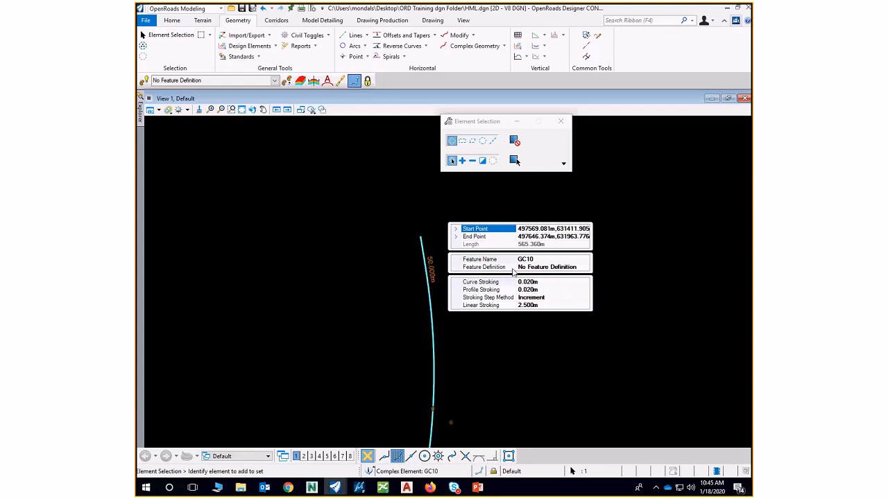
pyautogui.click(555, 269)
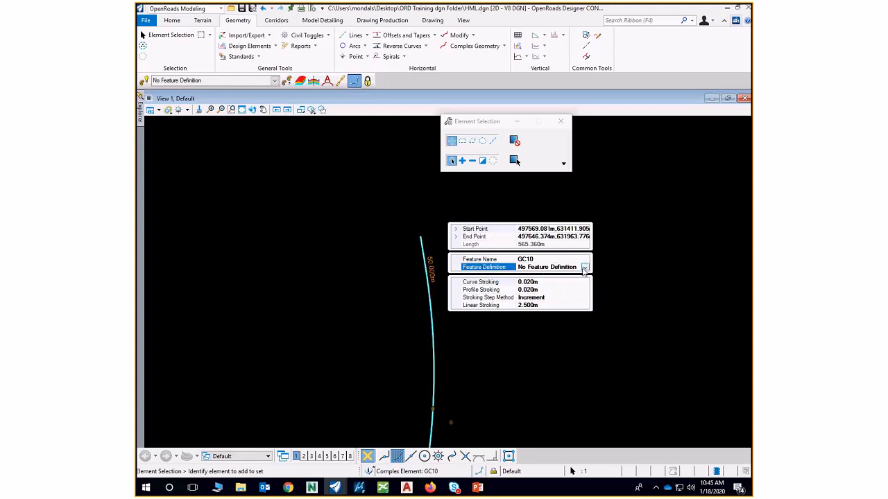
pyautogui.click(584, 267)
pyautogui.click(450, 283)
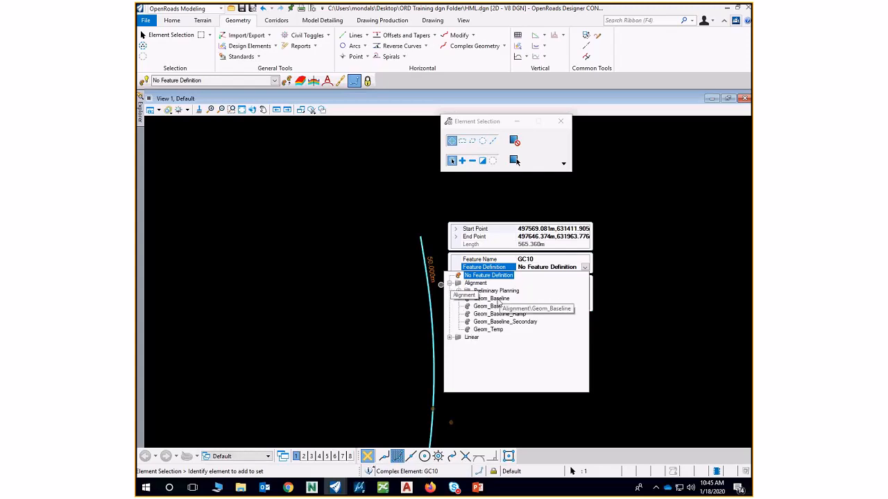
pyautogui.click(498, 305)
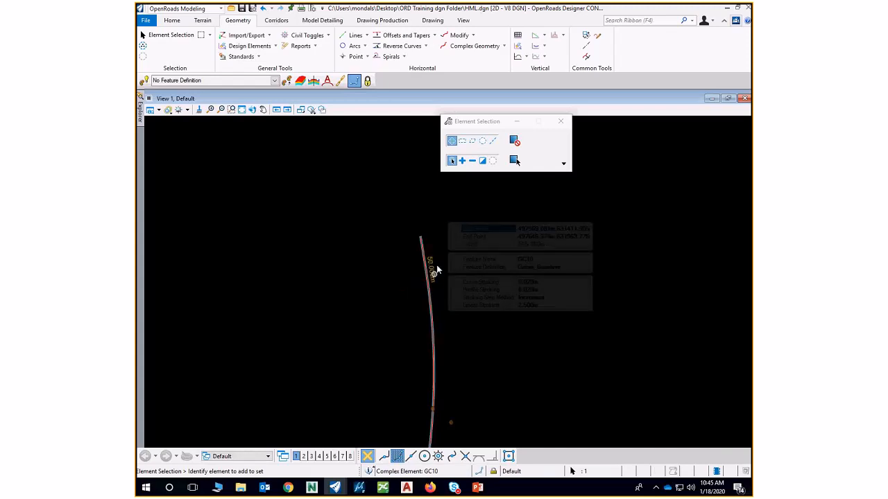
# Clear the selection and reselect the GC10 alignment in the drawing to display its editing handles and dimensions.
pyautogui.click(438, 224)
pyautogui.scroll(-5, 438, 224)
pyautogui.scroll(3, 412, 309)
pyautogui.scroll(-4, 398, 384)
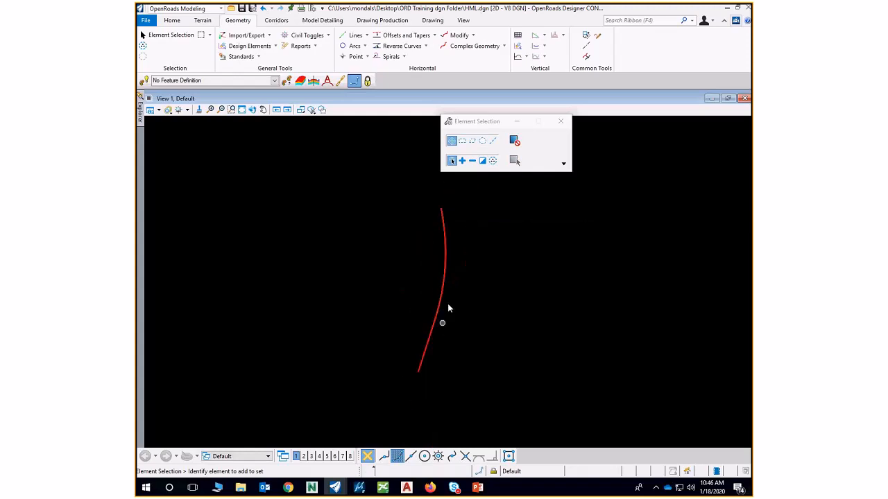
pyautogui.scroll(4, 437, 269)
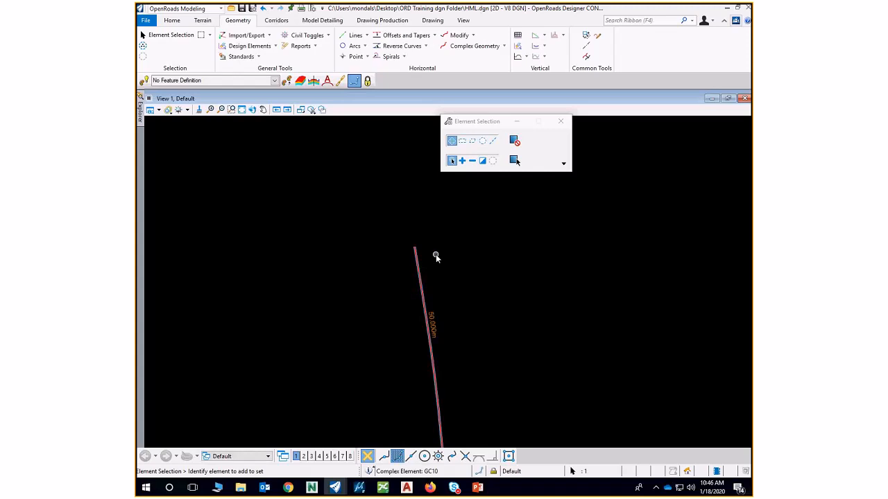
pyautogui.scroll(-2, 434, 254)
pyautogui.click(441, 288)
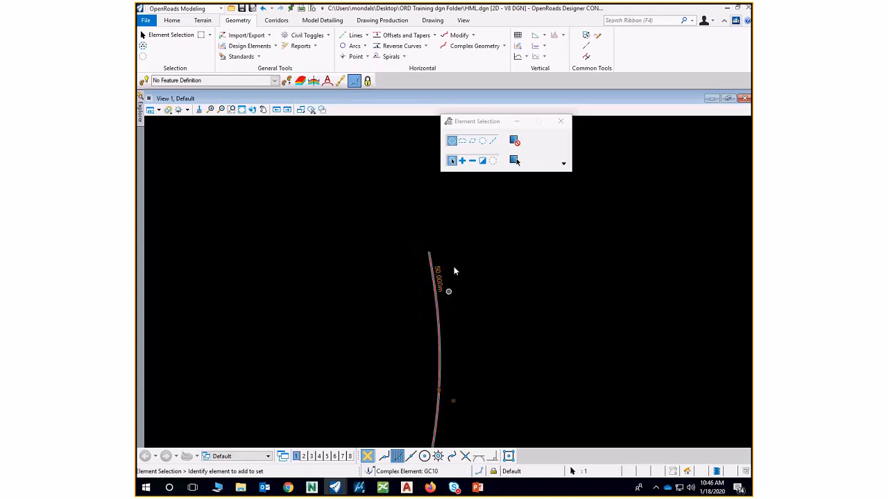
# Examine the arc radius, spiral lengths, tangent bearing and start station shown along the selected GC10 alignment.
pyautogui.scroll(-1, 454, 267)
pyautogui.scroll(-1, 452, 269)
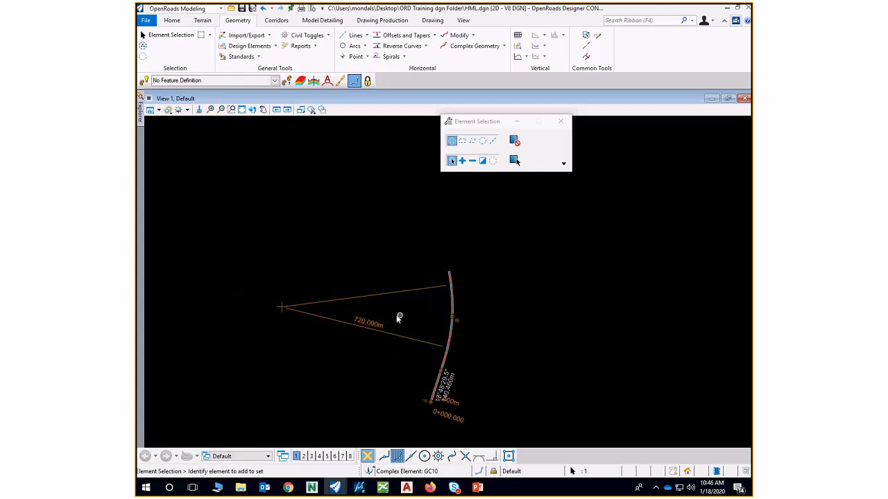
pyautogui.scroll(2, 443, 404)
pyautogui.scroll(-1, 445, 386)
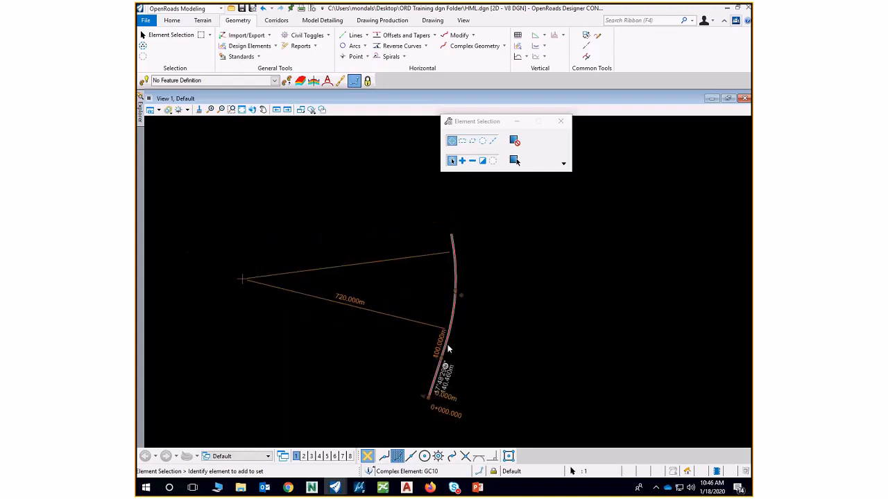
pyautogui.scroll(2, 449, 396)
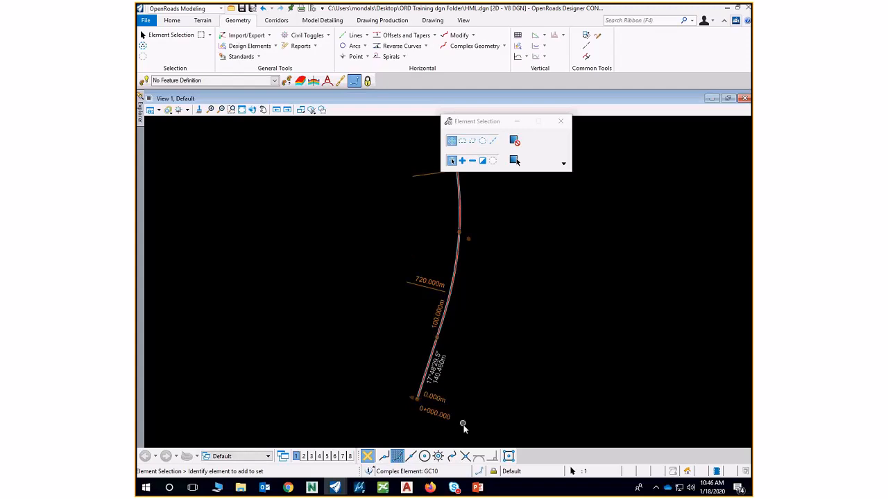
pyautogui.scroll(-2, 459, 422)
pyautogui.moveTo(456, 253)
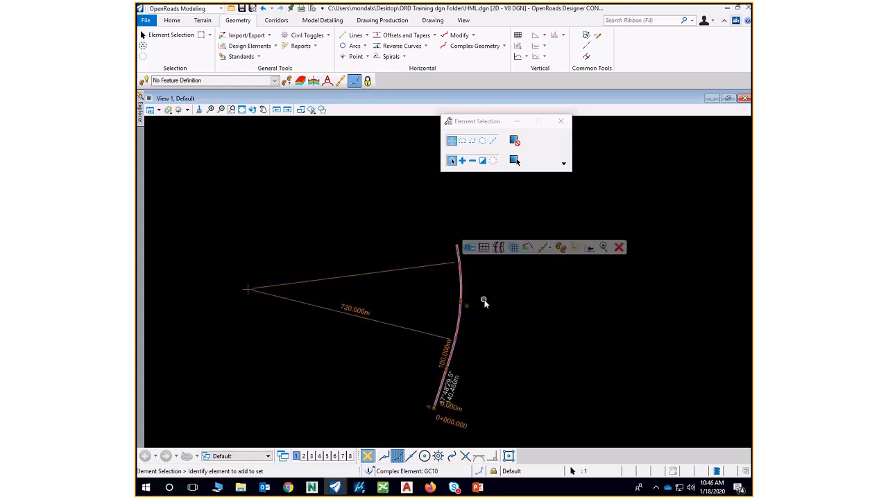
pyautogui.click(457, 250)
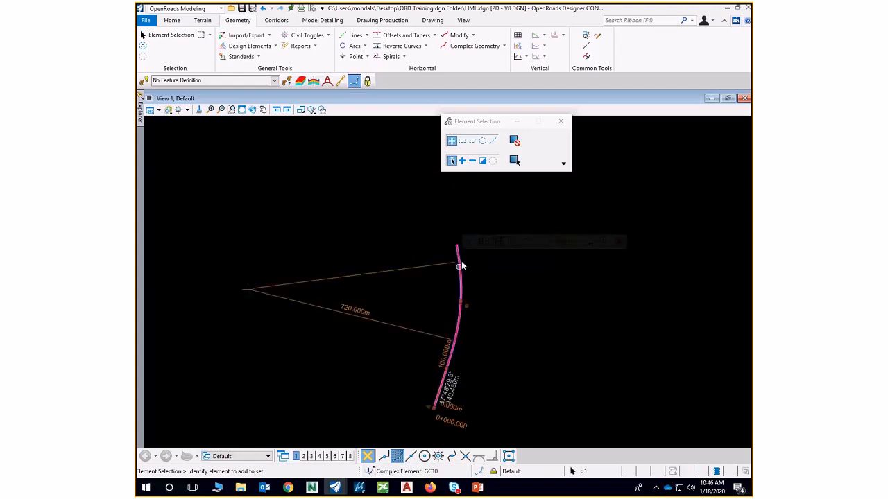
pyautogui.scroll(3, 458, 251)
pyautogui.scroll(-3, 465, 262)
pyautogui.scroll(1, 462, 253)
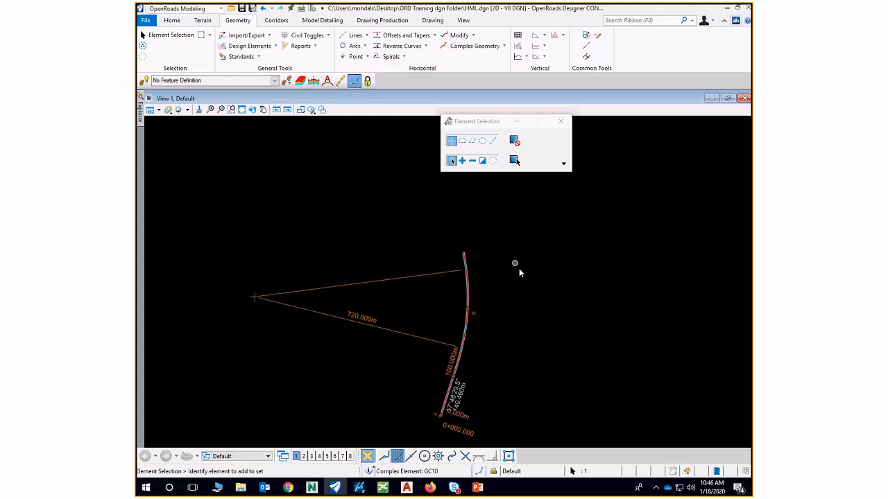
# Set the radius of the GC10 alignment's arc to 700 m and clear the selection.
pyautogui.click(359, 317)
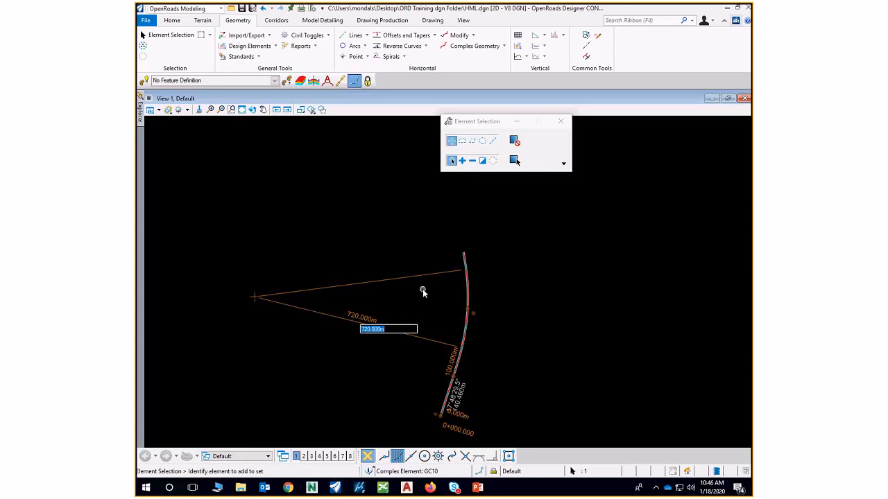
pyautogui.write('700')
pyautogui.press('Return')
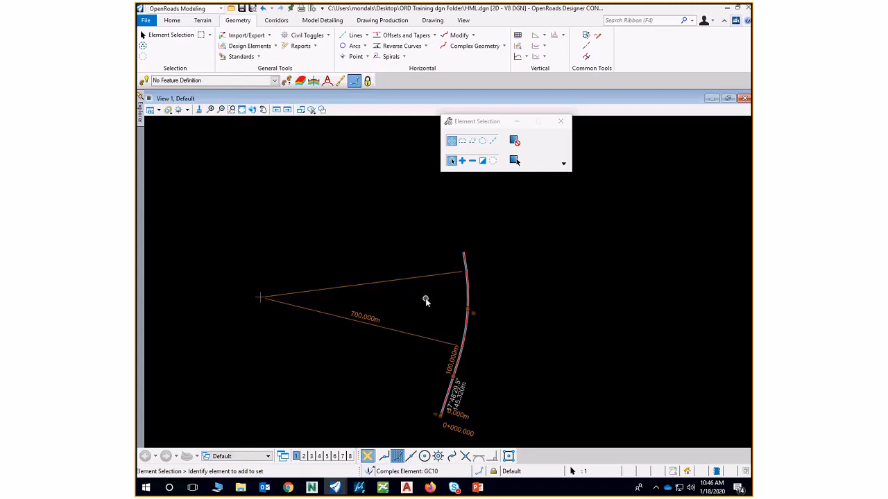
pyautogui.click(530, 276)
pyautogui.scroll(-2, 440, 295)
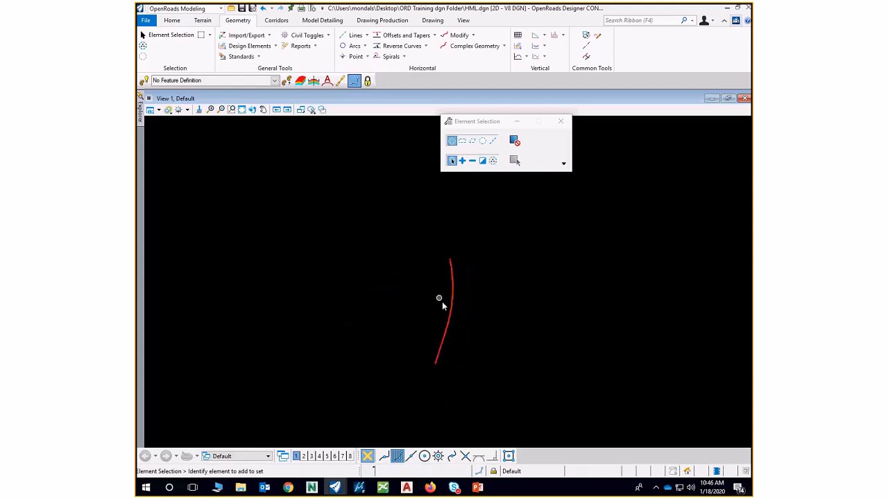
# Annotate the GC10 alignment with the Annotate Element command.
pyautogui.moveTo(453, 298)
pyautogui.click(325, 21)
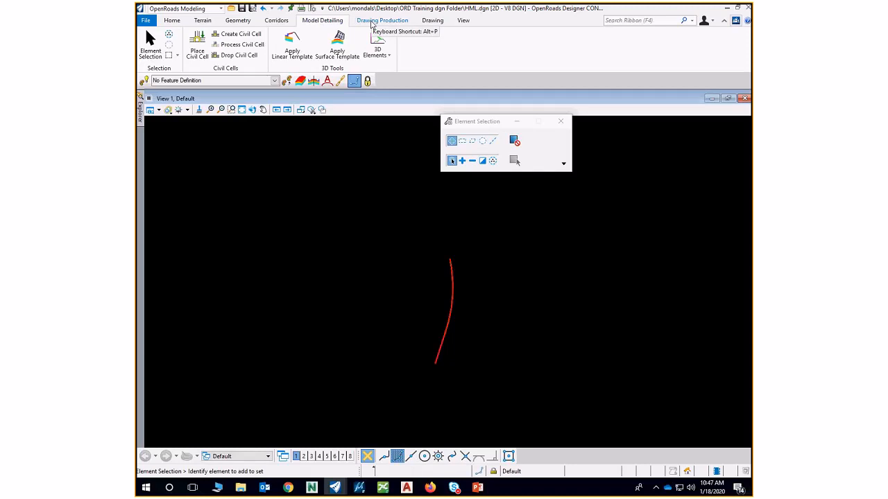
pyautogui.click(371, 22)
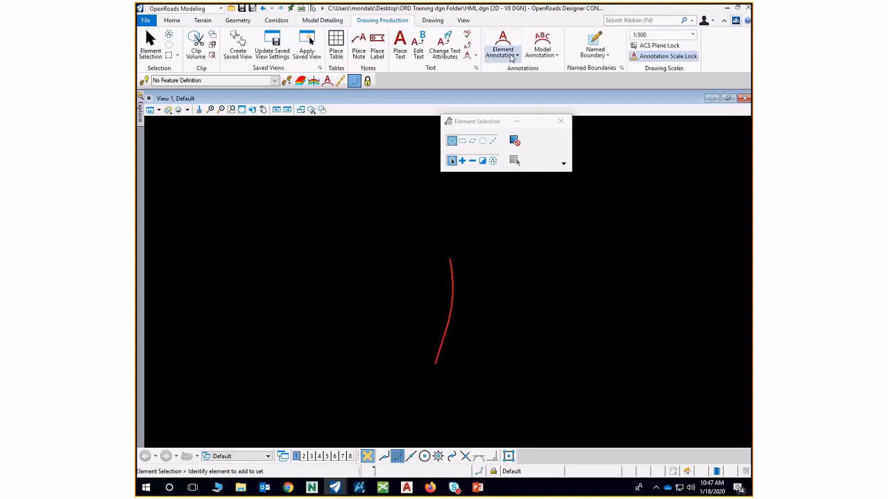
pyautogui.click(511, 60)
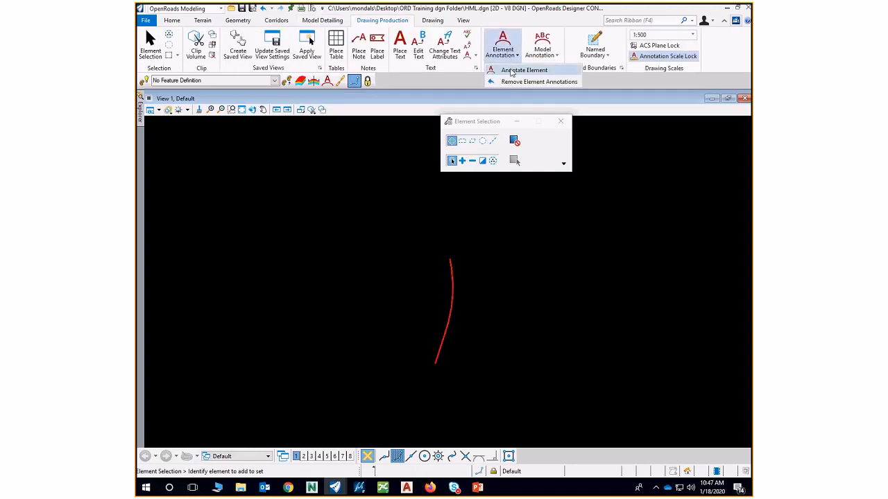
pyautogui.click(511, 72)
pyautogui.scroll(1, 452, 285)
pyautogui.scroll(1, 453, 285)
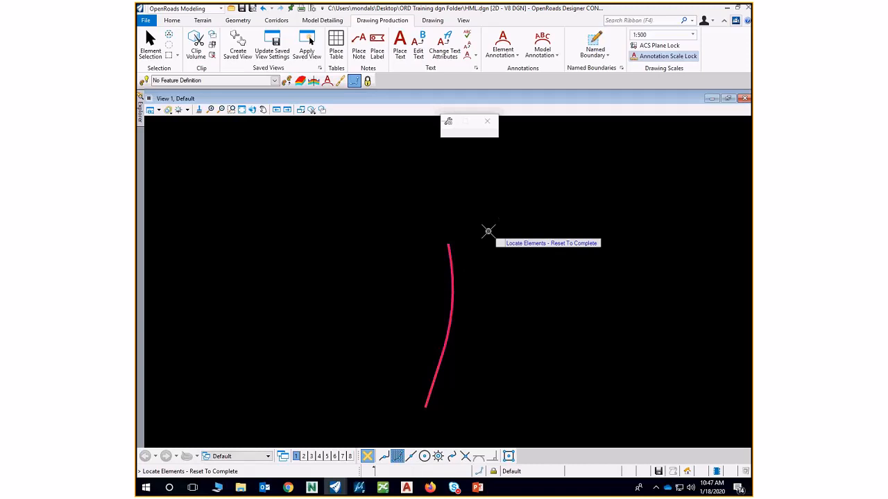
pyautogui.rightClick(488, 231)
pyautogui.scroll(2, 442, 344)
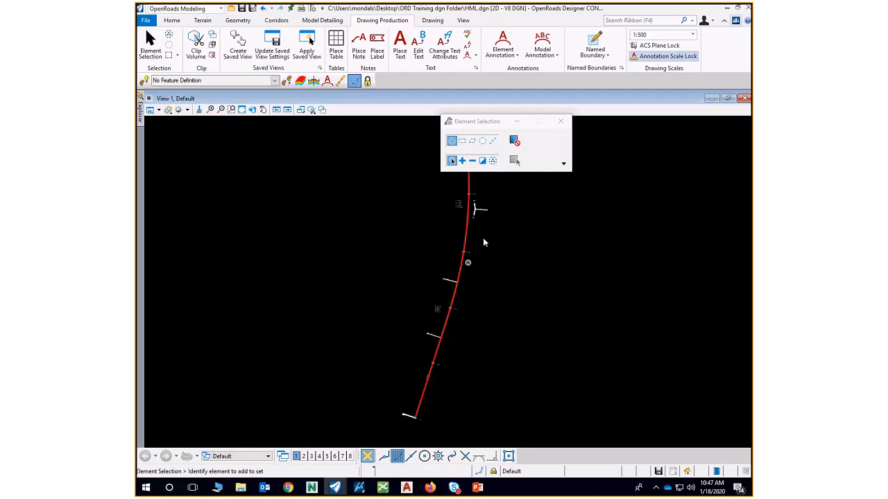
# Set the drawing's annotation scale to 1:1000 so the alignment annotations are larger.
pyautogui.scroll(3, 426, 294)
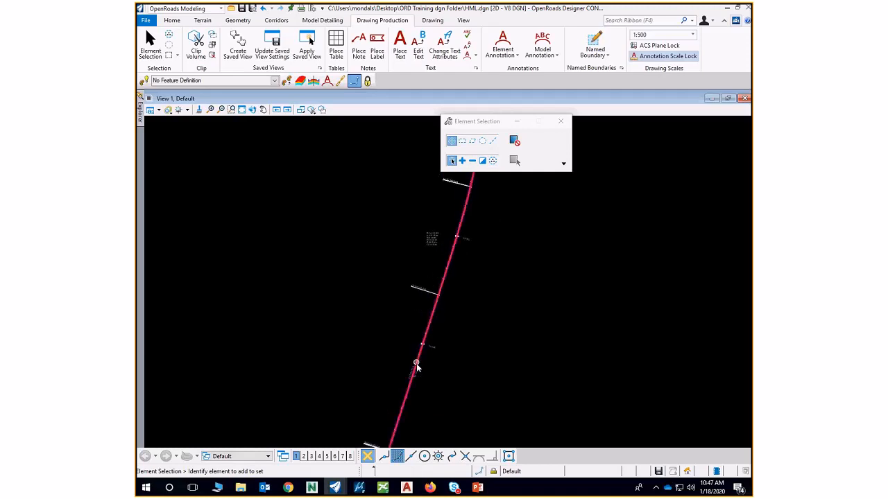
pyautogui.scroll(3, 414, 384)
pyautogui.scroll(-2, 476, 283)
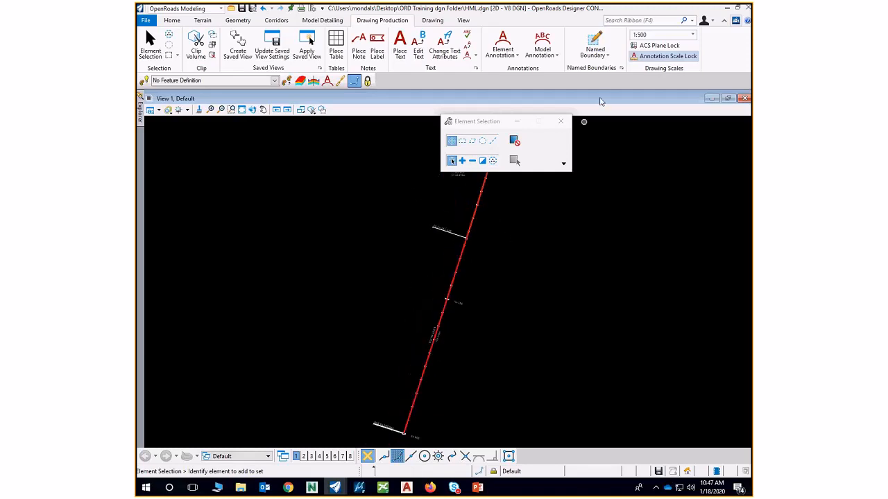
pyautogui.click(687, 34)
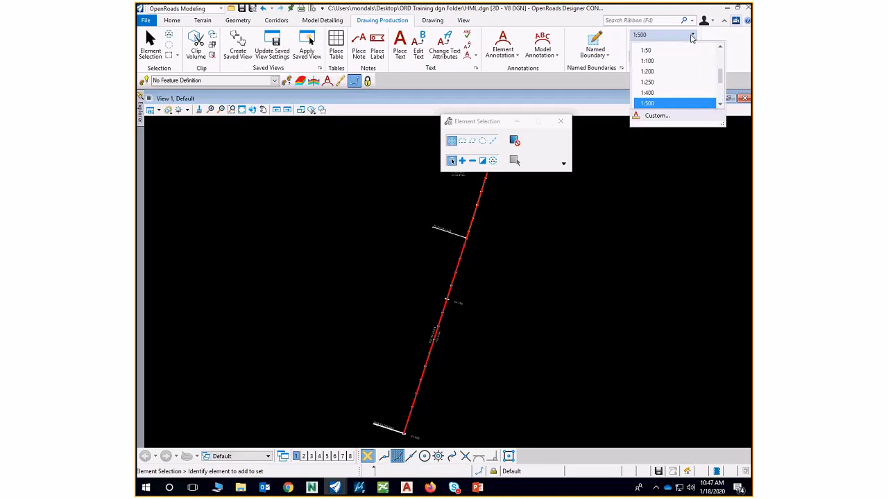
pyautogui.scroll(-2, 671, 82)
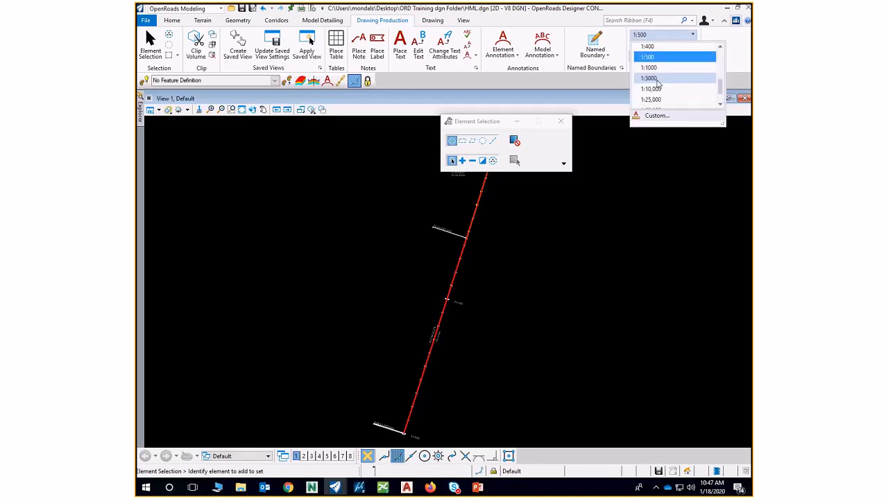
pyautogui.click(661, 70)
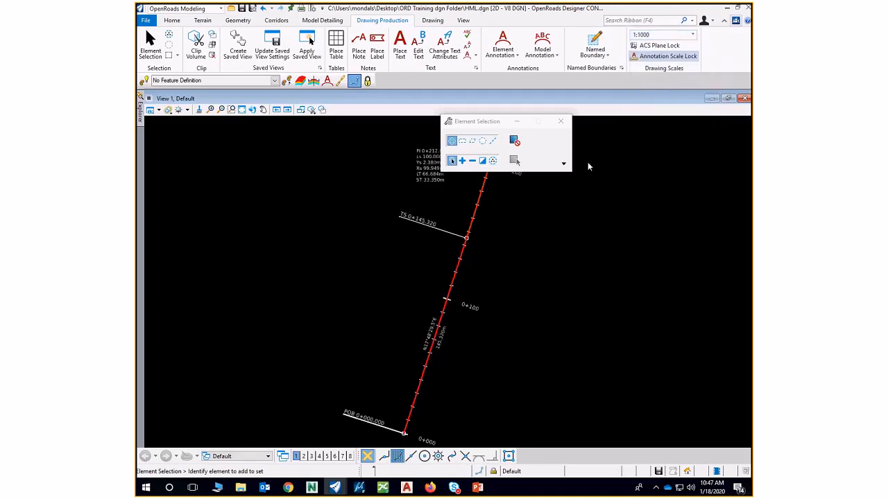
# Examine the station labels, tangent bearing and length, and the spiral and curve data annotated along GC10 from start to end.
pyautogui.scroll(-3, 385, 355)
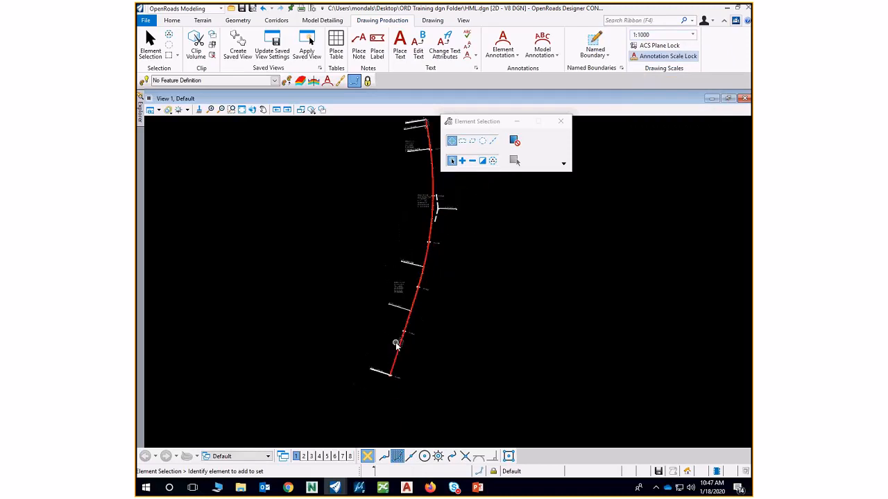
pyautogui.scroll(2, 398, 309)
pyautogui.scroll(2, 416, 335)
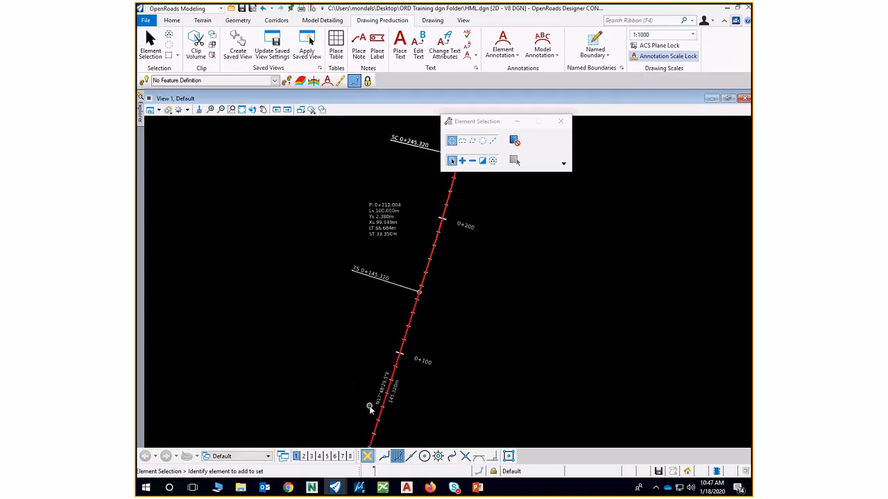
pyautogui.scroll(-3, 369, 406)
pyautogui.scroll(7, 358, 435)
pyautogui.scroll(-2, 351, 399)
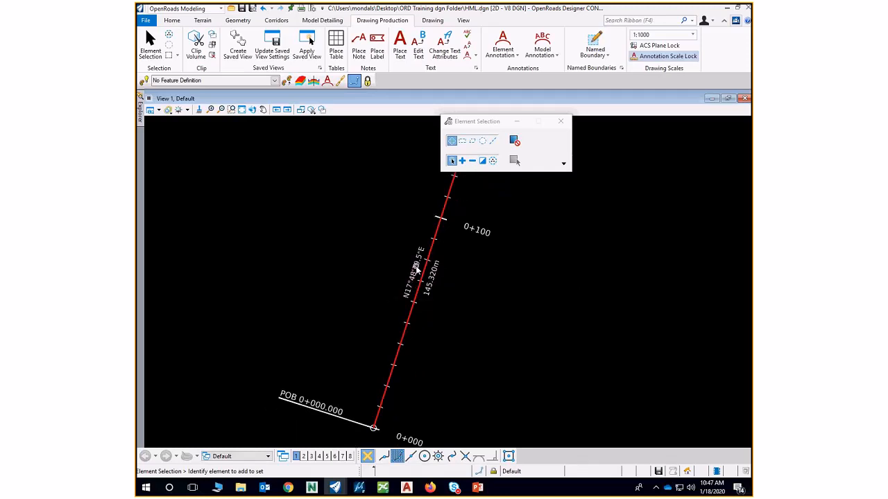
pyautogui.scroll(-1, 388, 331)
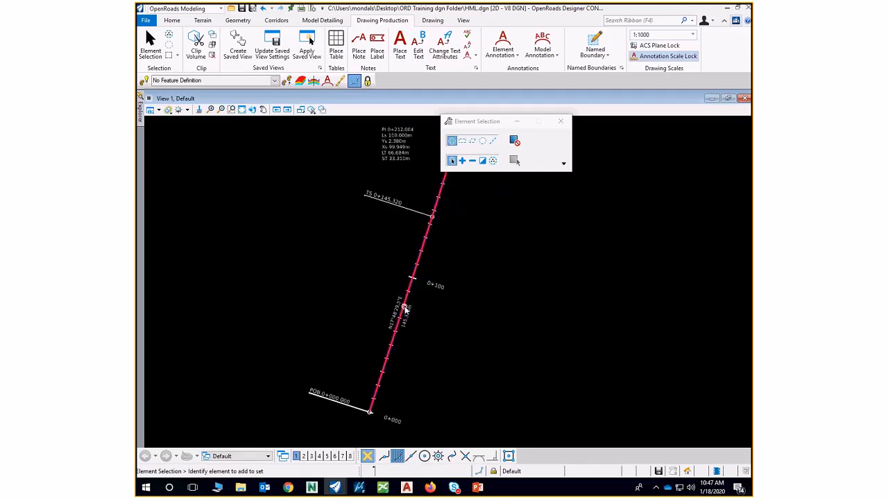
pyautogui.scroll(3, 406, 310)
pyautogui.scroll(-4, 386, 376)
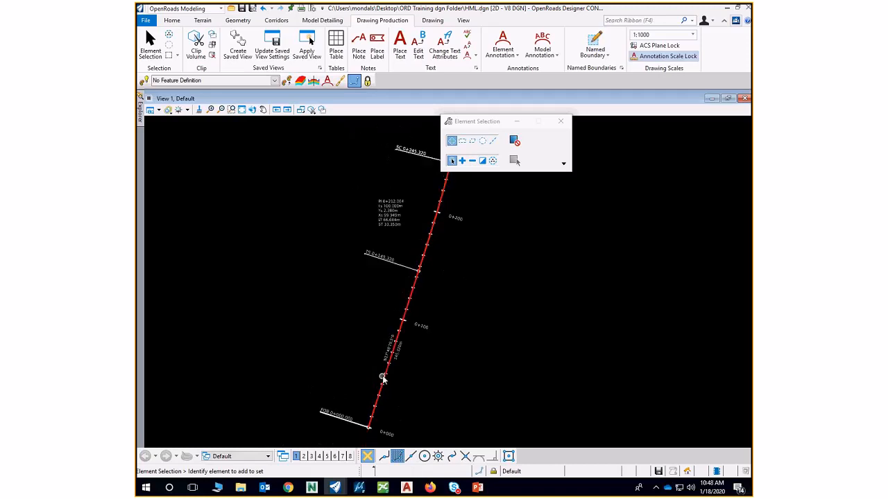
pyautogui.scroll(1, 389, 201)
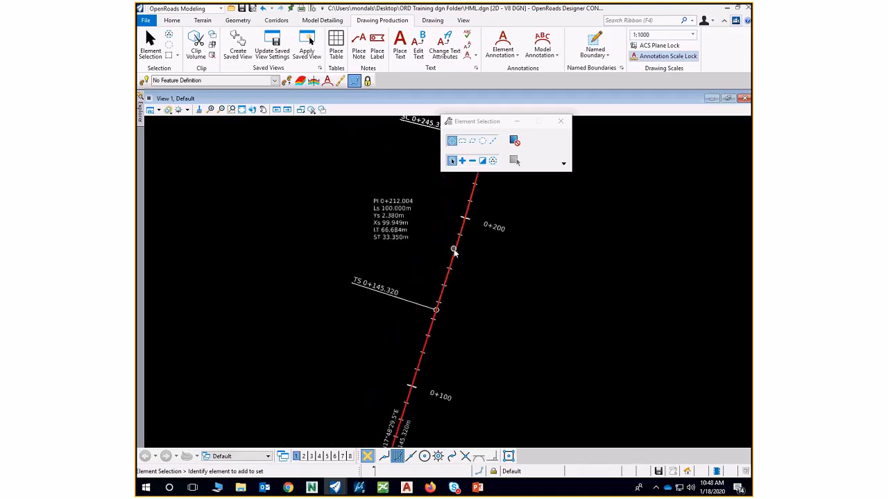
pyautogui.scroll(-1, 361, 373)
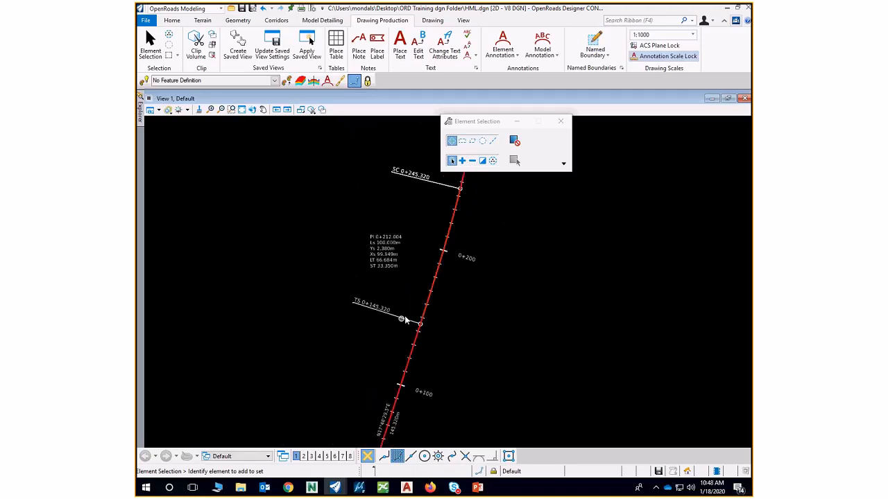
pyautogui.scroll(-4, 368, 393)
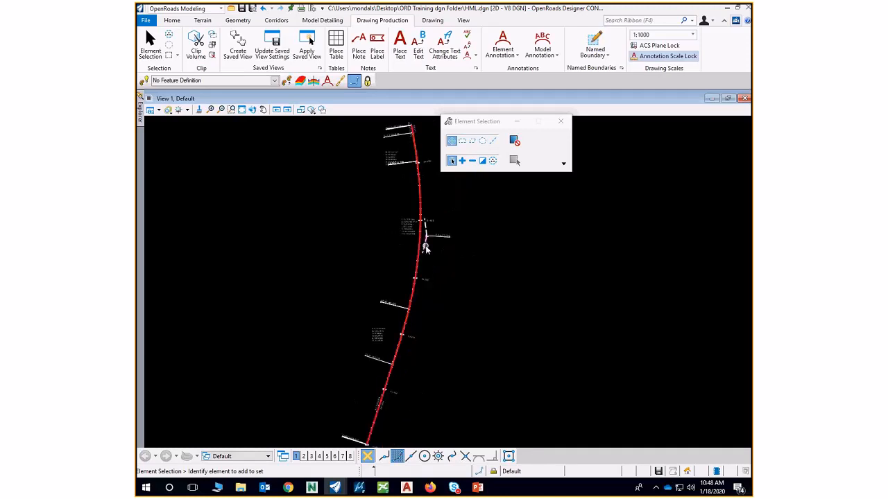
pyautogui.scroll(2, 413, 214)
pyautogui.scroll(-1, 418, 368)
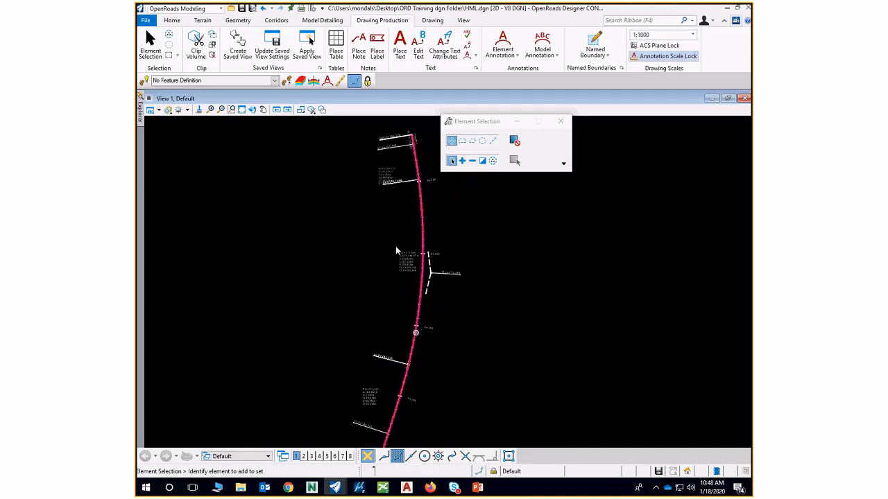
pyautogui.scroll(2, 410, 134)
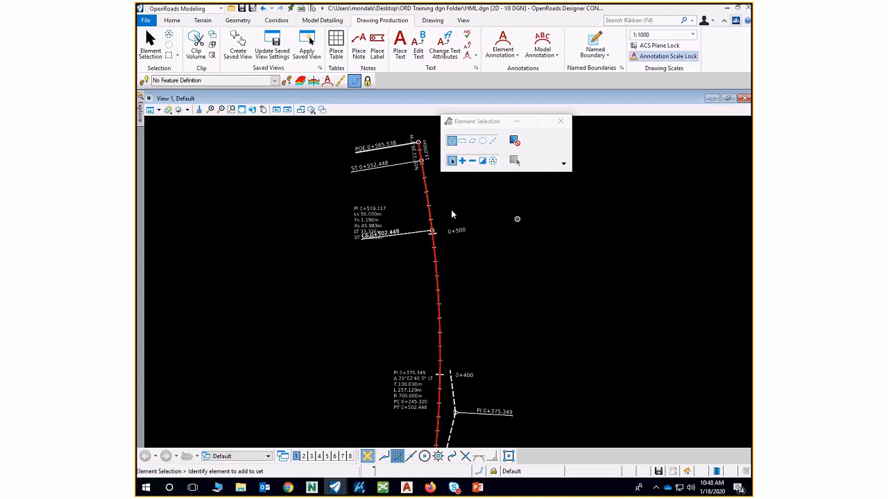
# Select the whole GC10 alignment with all its annotations and delete everything.
pyautogui.scroll(-3, 350, 199)
pyautogui.scroll(2, 446, 254)
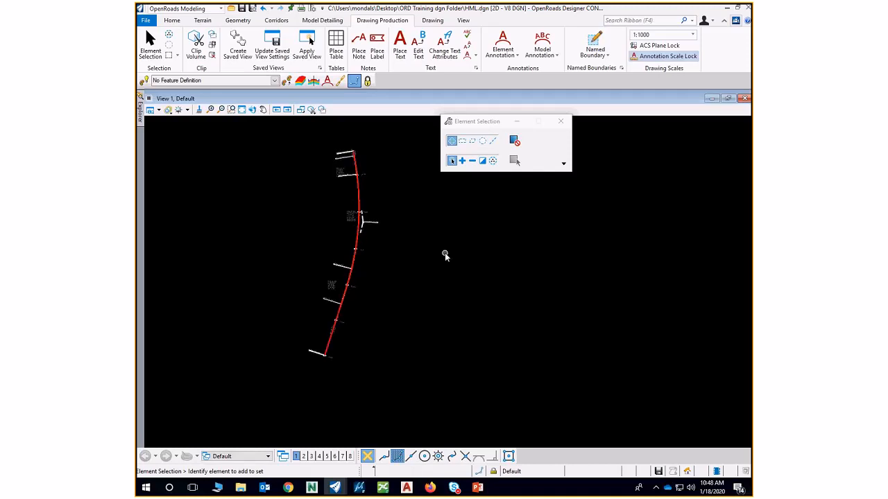
pyautogui.scroll(-1, 400, 337)
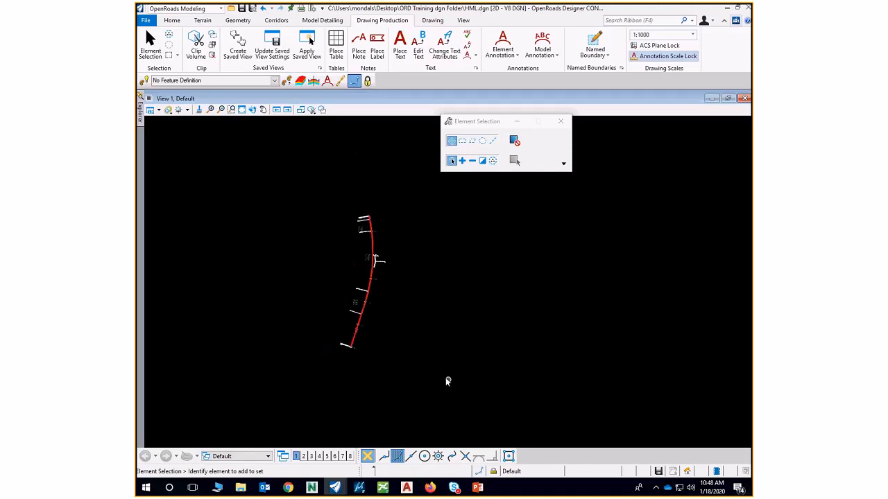
pyautogui.moveTo(446, 404); pyautogui.dragTo(260, 185)
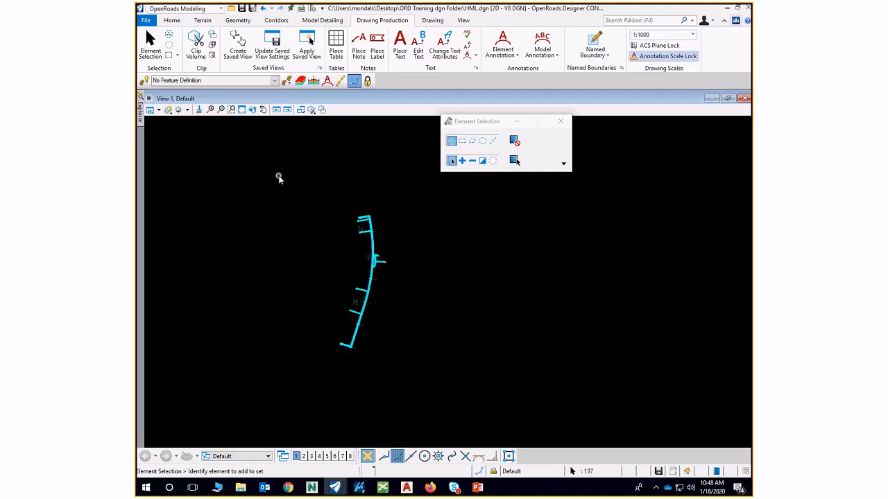
pyautogui.press('Delete')
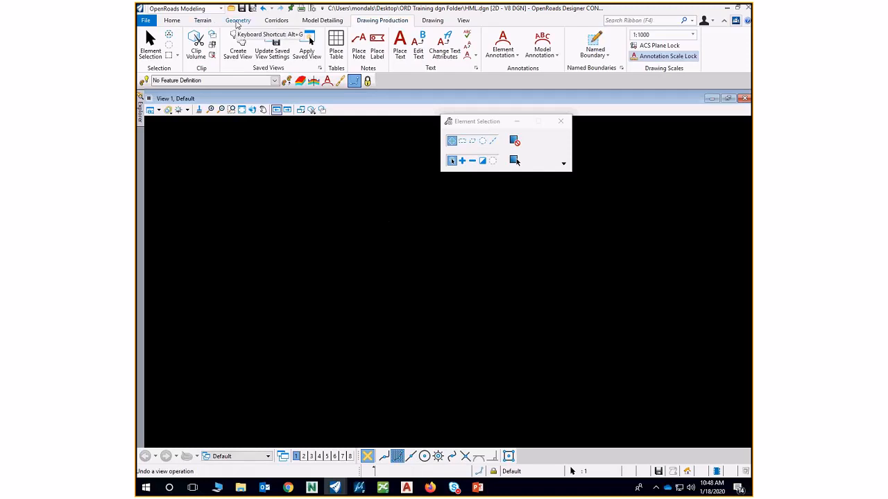
# Make Geom_Baseline the active feature definition, turn on Use Active Feature Definition and close the Element Selection settings.
pyautogui.click(237, 21)
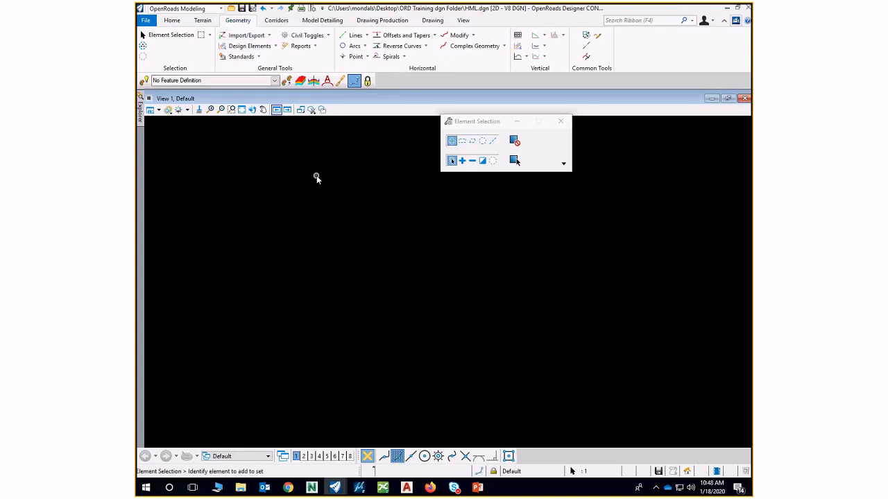
pyautogui.click(258, 57)
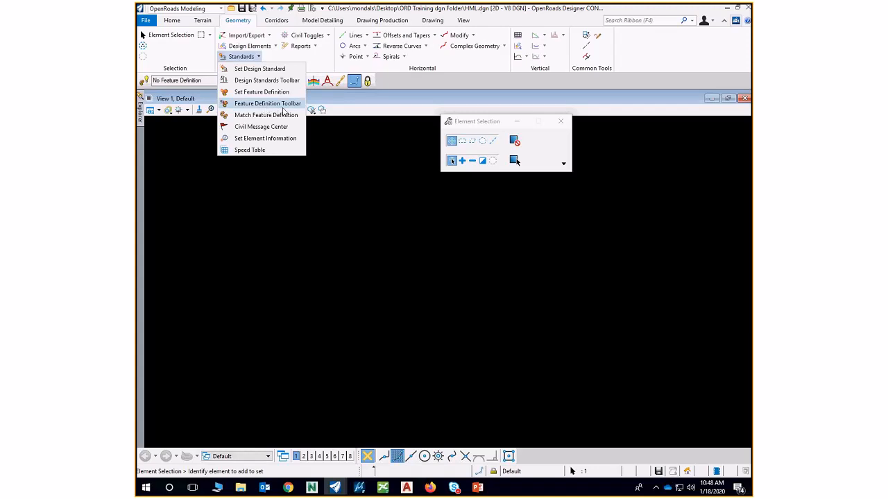
pyautogui.click(288, 182)
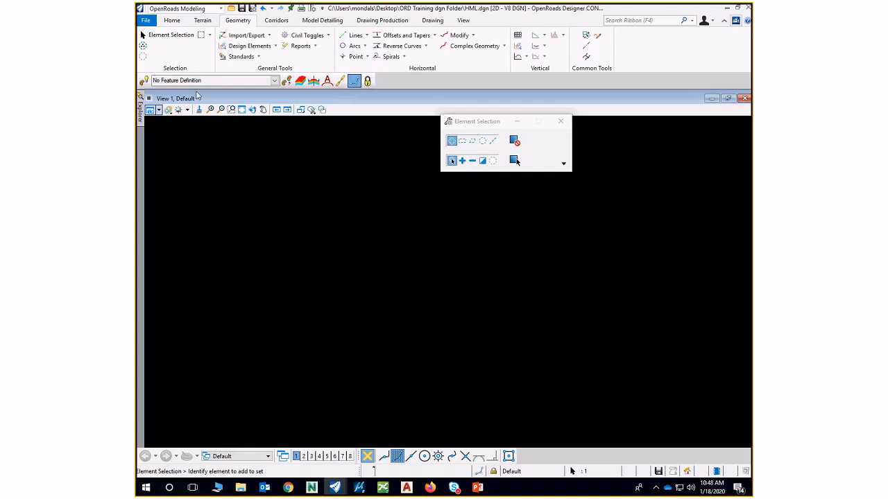
pyautogui.click(276, 82)
pyautogui.click(193, 115)
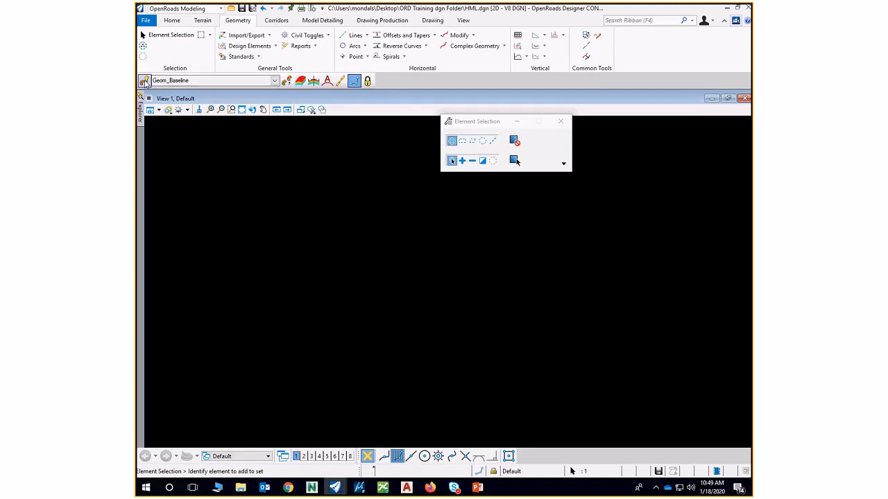
pyautogui.click(144, 82)
pyautogui.click(561, 121)
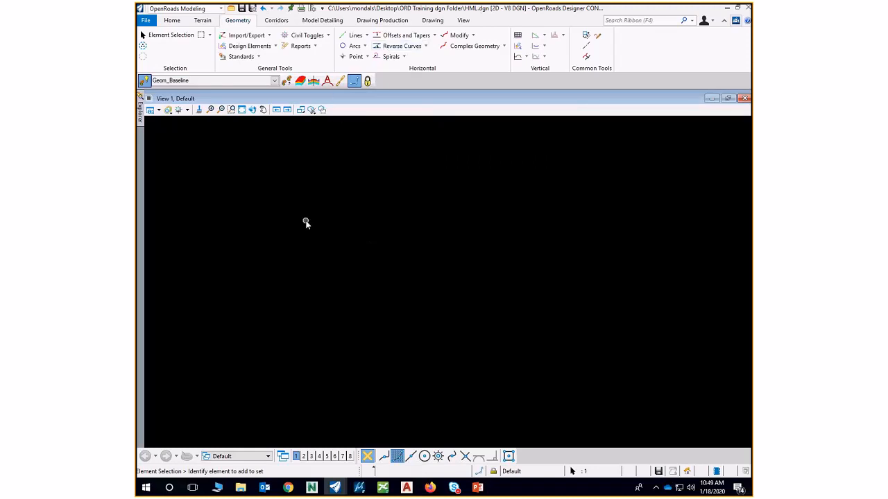
# Start a Line Between Points and place its start point in the right half of the empty drawing area.
pyautogui.click(242, 110)
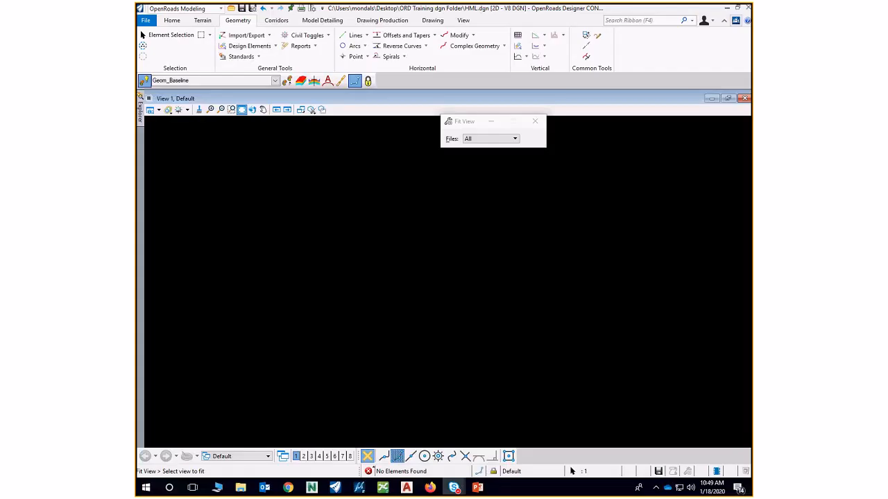
pyautogui.click(367, 35)
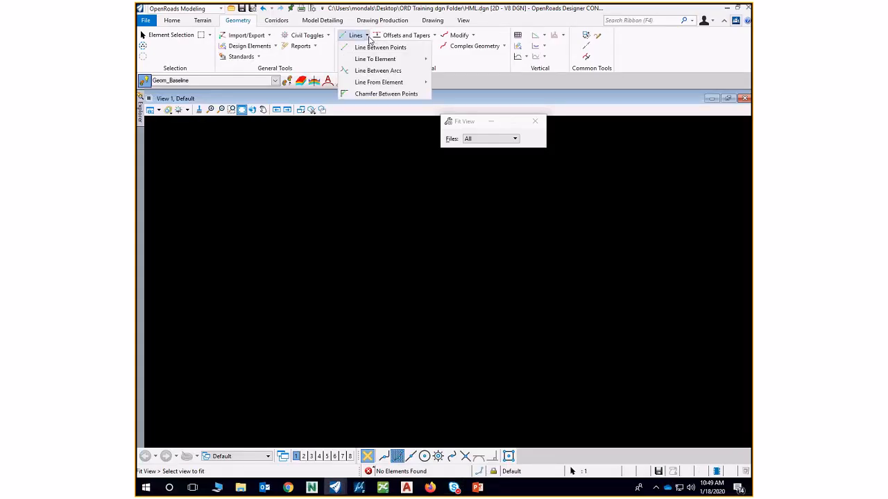
pyautogui.click(378, 47)
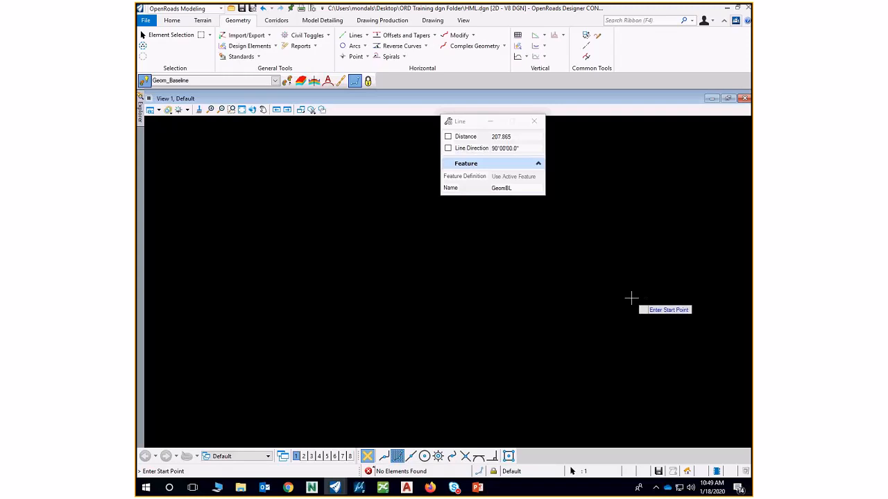
pyautogui.click(631, 297)
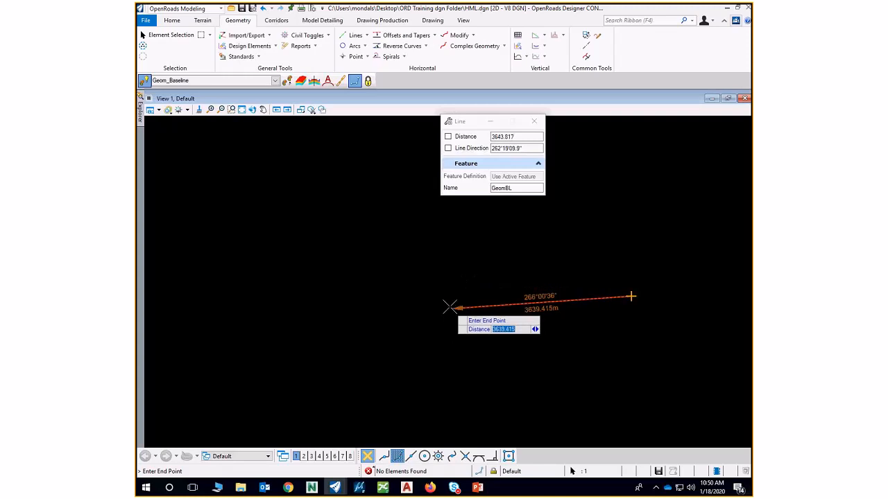
# Try locking the line's distance at 787.295 m and open its feature name for editing.
pyautogui.scroll(2, 608, 296)
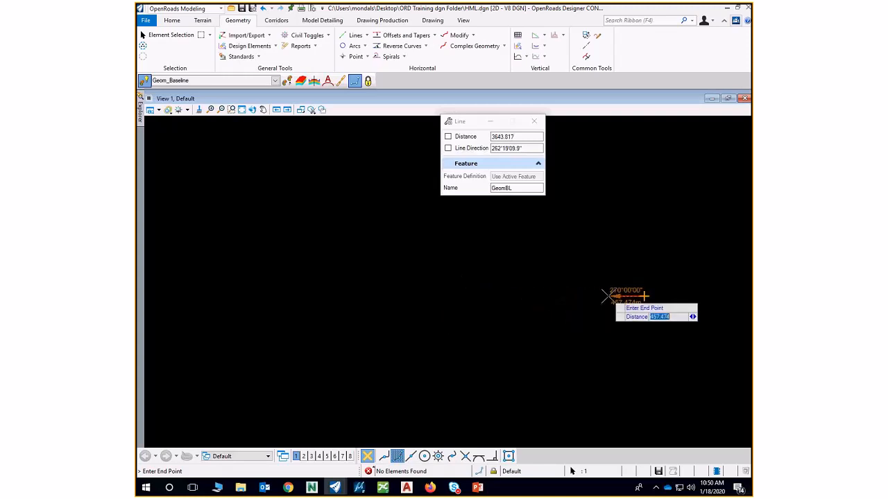
pyautogui.scroll(3, 530, 299)
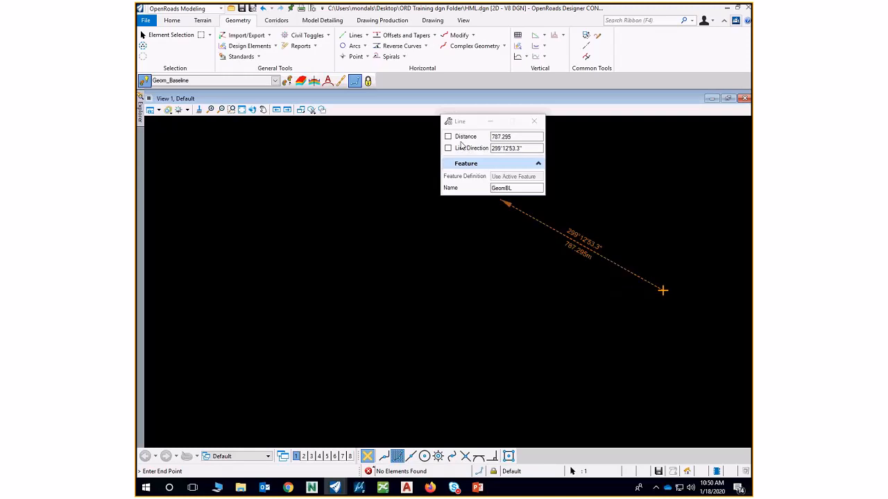
pyautogui.moveTo(464, 123); pyautogui.dragTo(424, 141)
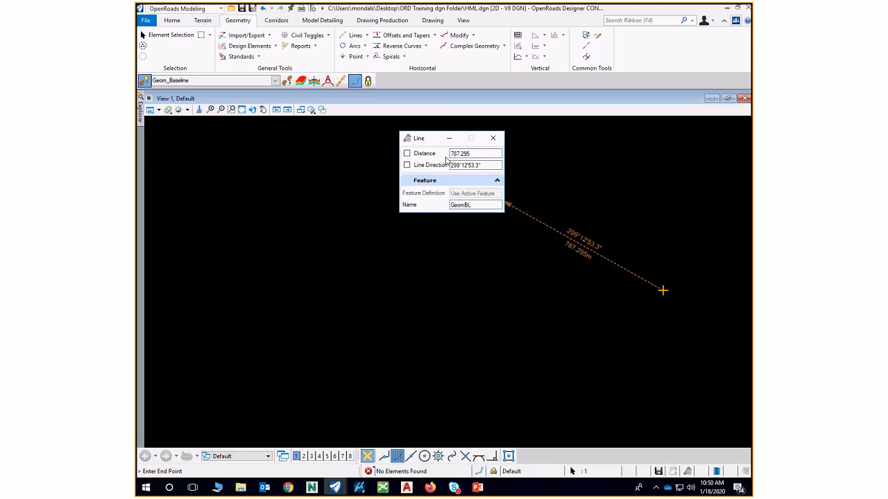
pyautogui.click(407, 154)
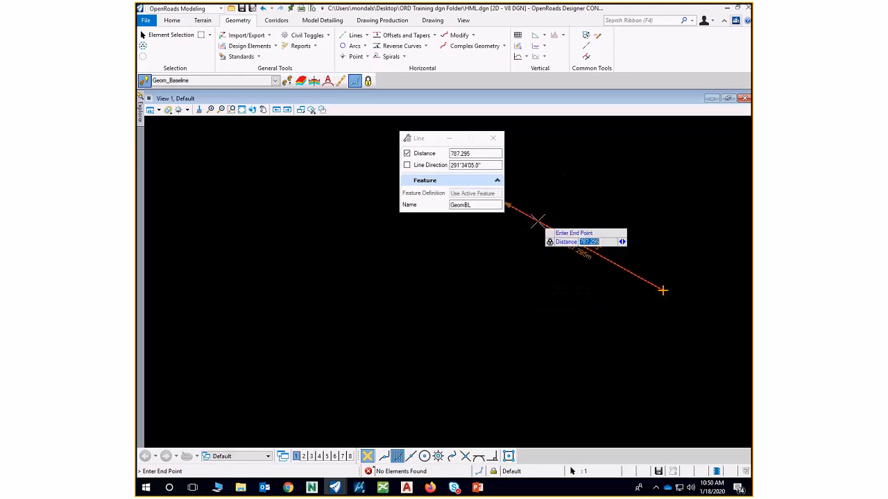
pyautogui.scroll(-1, 460, 377)
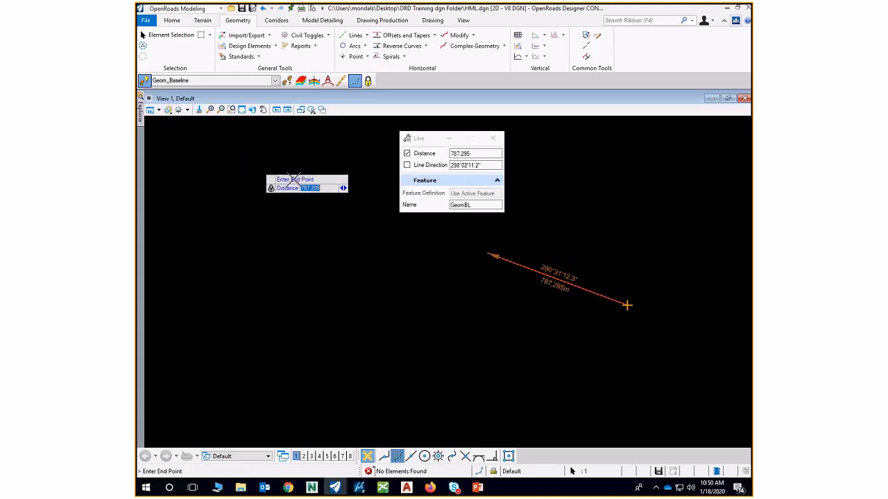
pyautogui.click(476, 204)
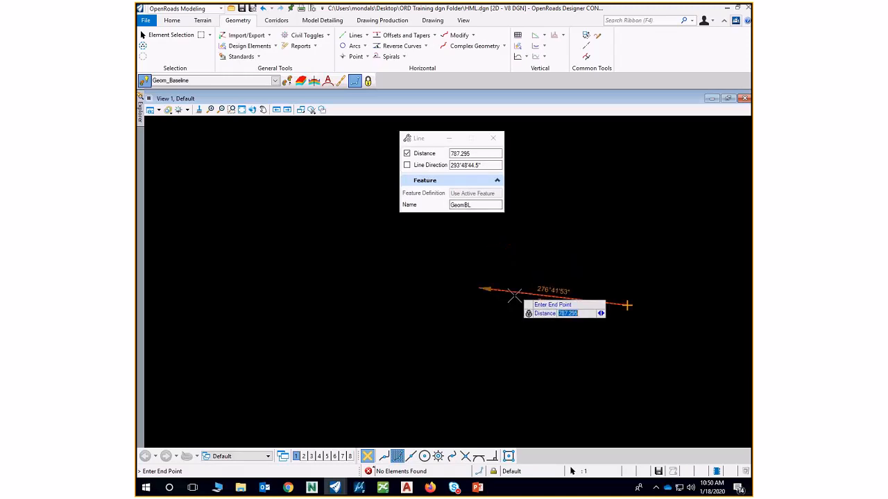
pyautogui.click(475, 205)
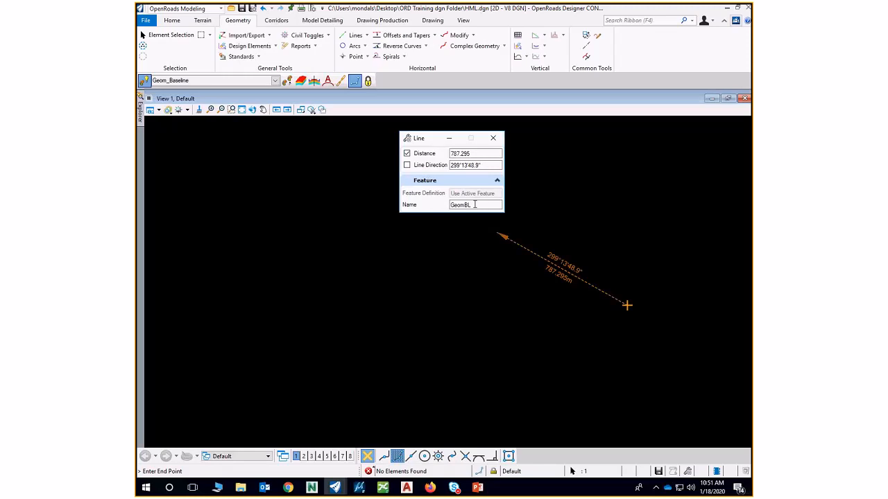
pyautogui.click(461, 205)
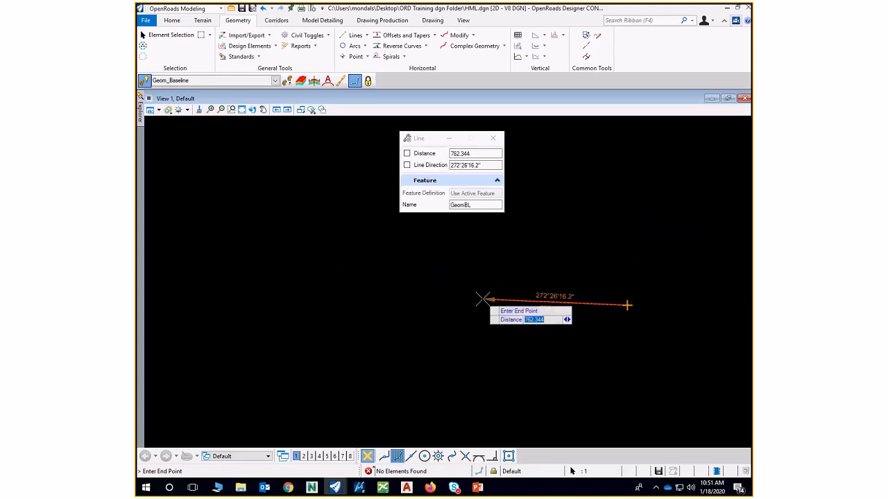
# Set the line's distance to 750 m and direction to 280°, and place its end point.
pyautogui.write('750')
pyautogui.press('Return')
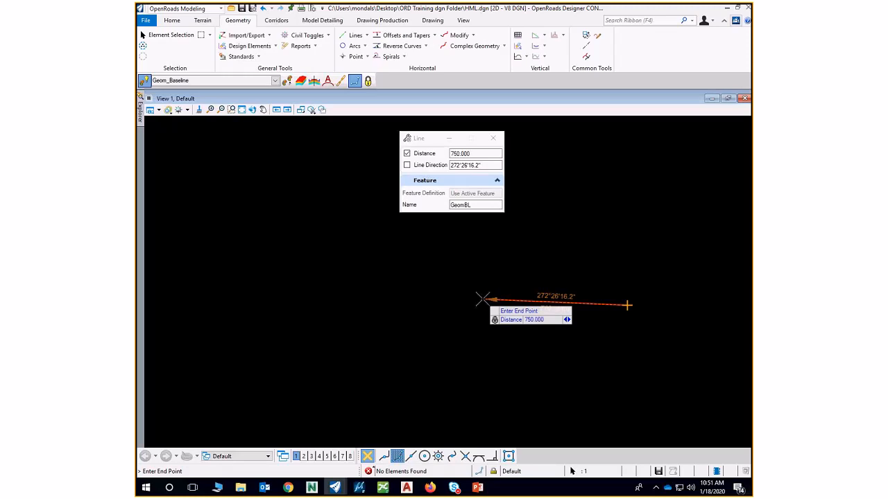
pyautogui.press('Tab')
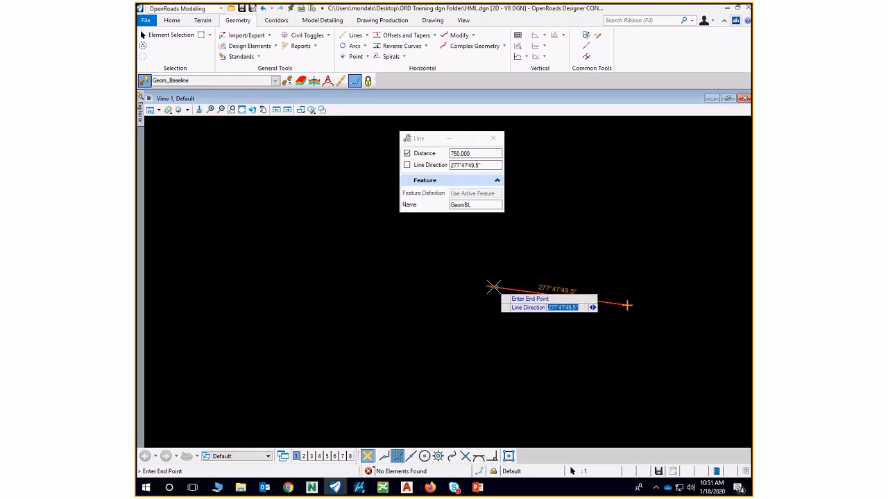
pyautogui.write('280')
pyautogui.press('Return')
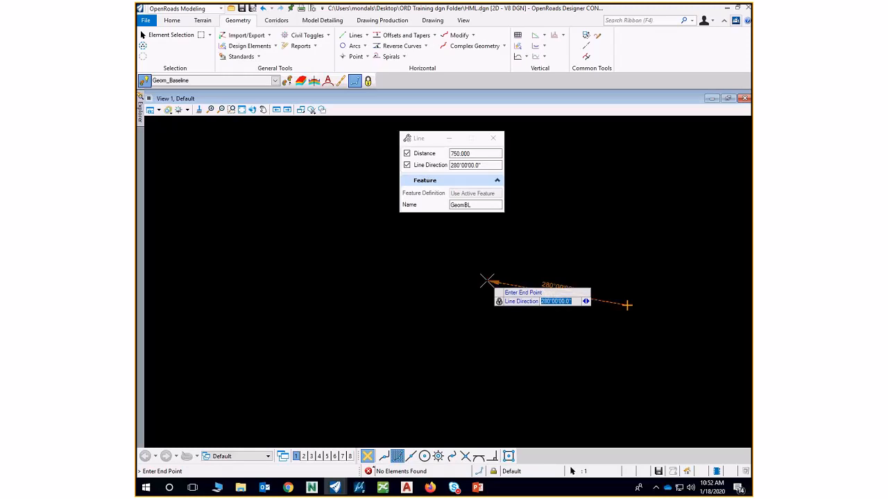
pyautogui.click(501, 269)
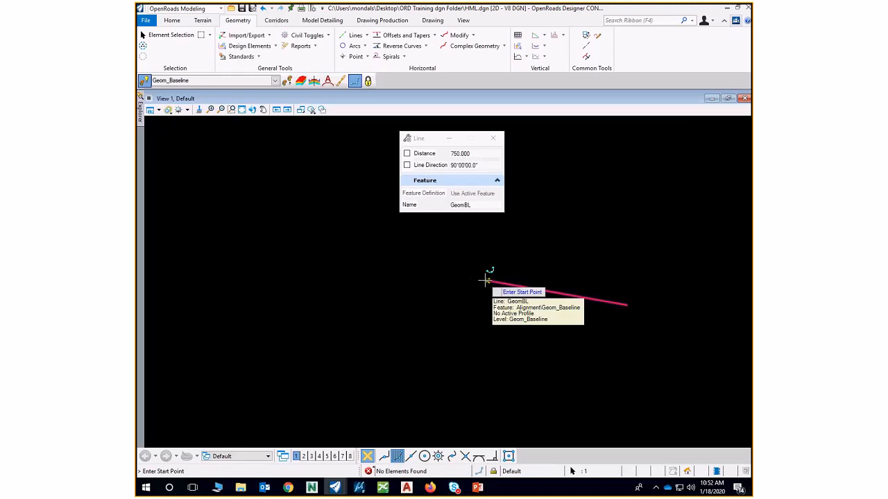
# Turn on Chain Commands and start a second line at the first line's end with a distance of 1000 m.
pyautogui.click(340, 81)
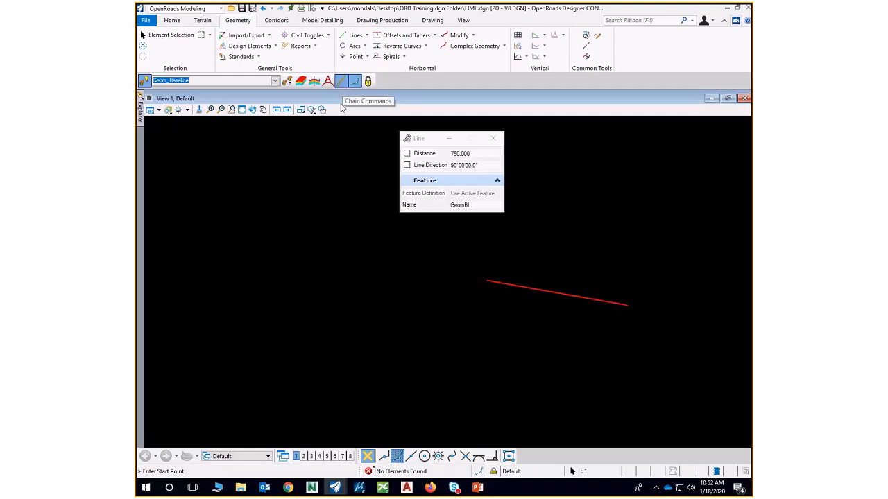
pyautogui.click(486, 279)
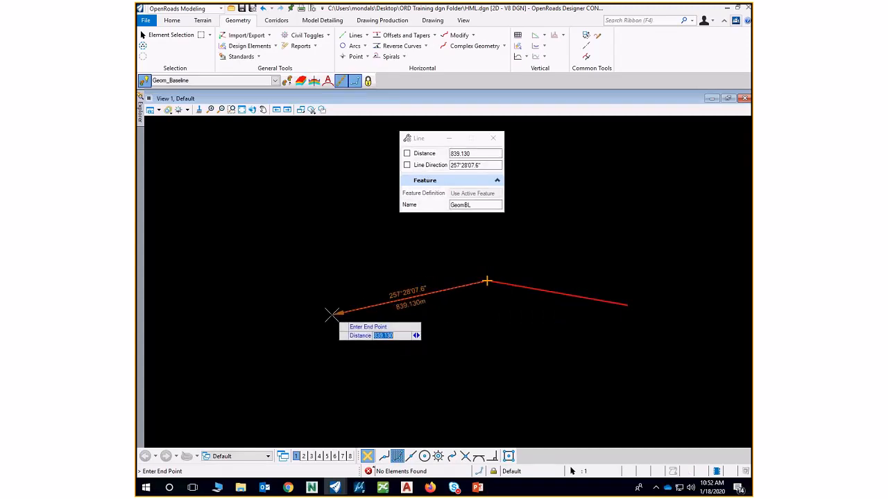
pyautogui.write('1000')
pyautogui.press('Return')
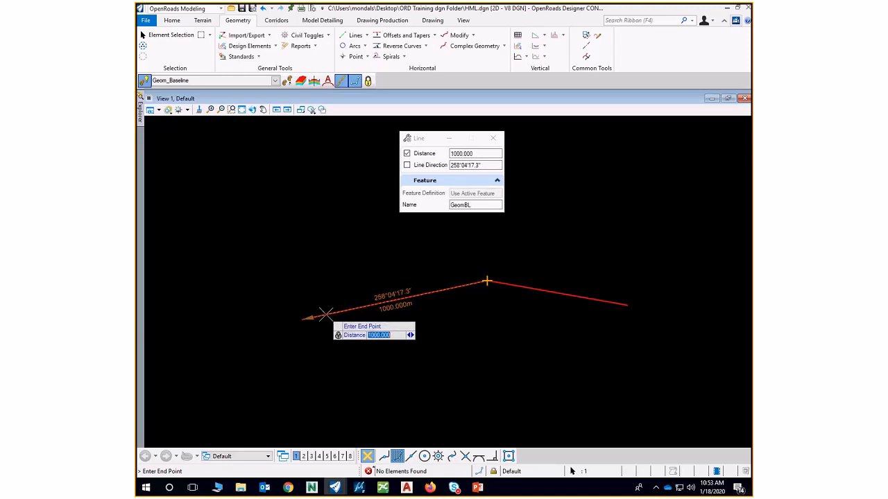
# Try a distance of 260 m for the second line and set it back to 1000 m.
pyautogui.write('260')
pyautogui.press('Return')
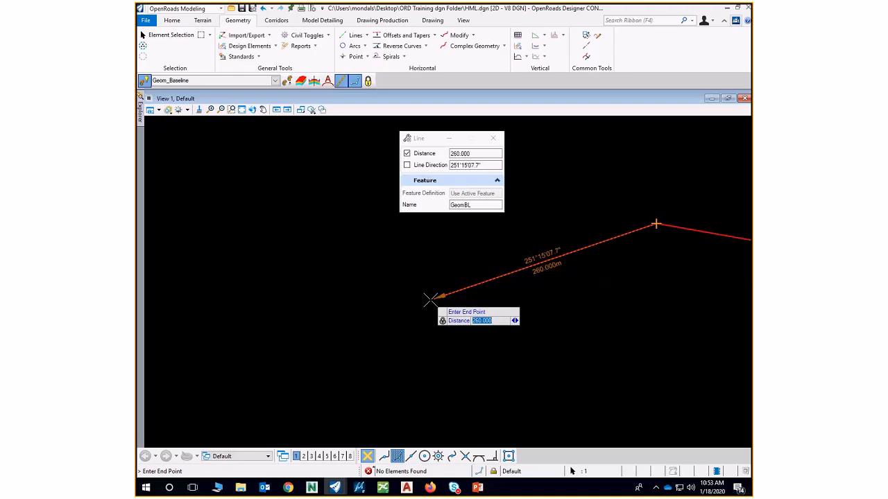
pyautogui.write('1000')
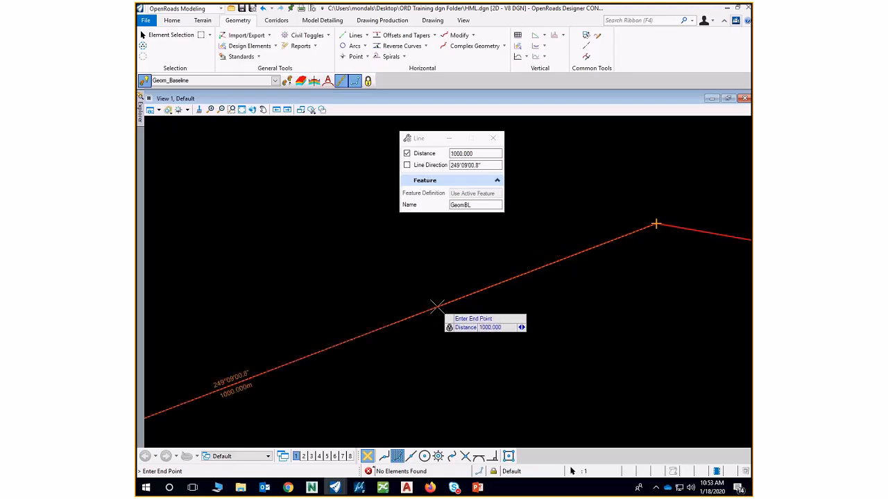
pyautogui.scroll(-5, 453, 281)
pyautogui.scroll(2, 284, 306)
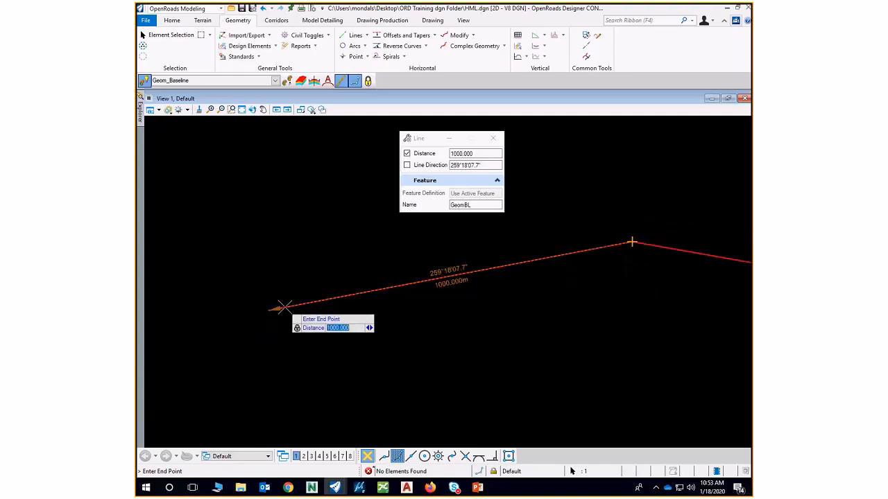
# Set the second line's direction to 260° and place its end point.
pyautogui.press('Tab')
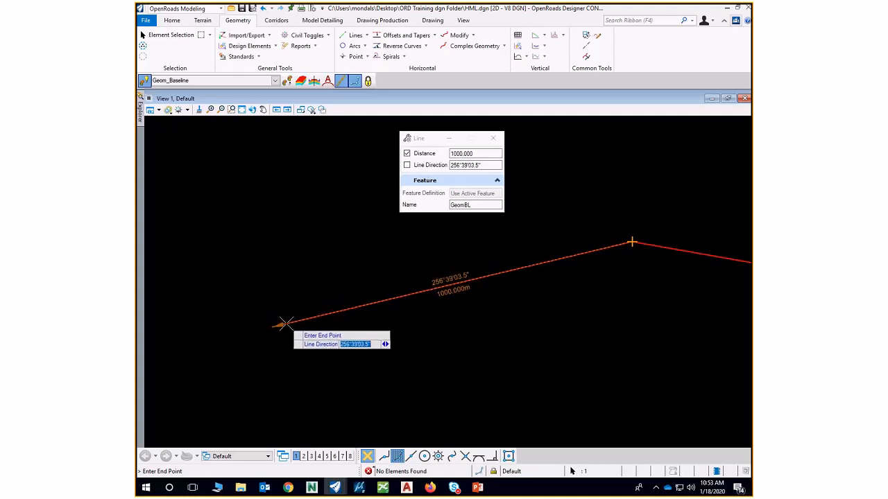
pyautogui.write('25')
pyautogui.press('Return')
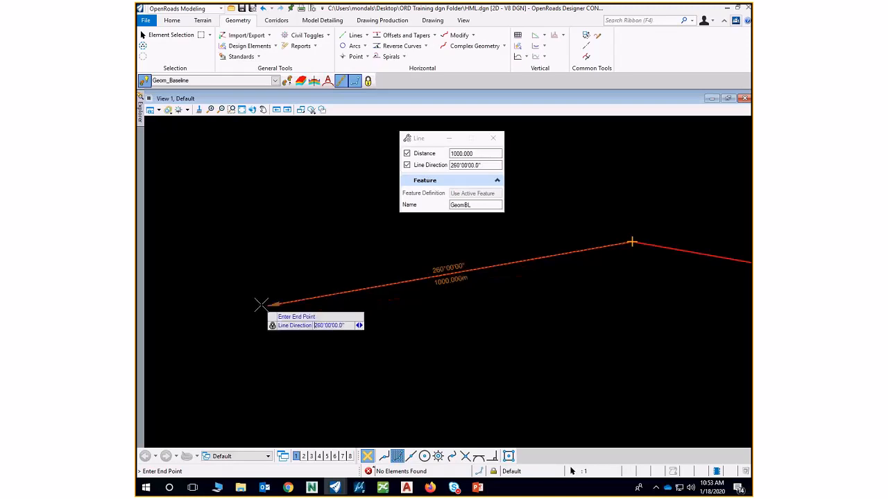
pyautogui.scroll(-1, 485, 382)
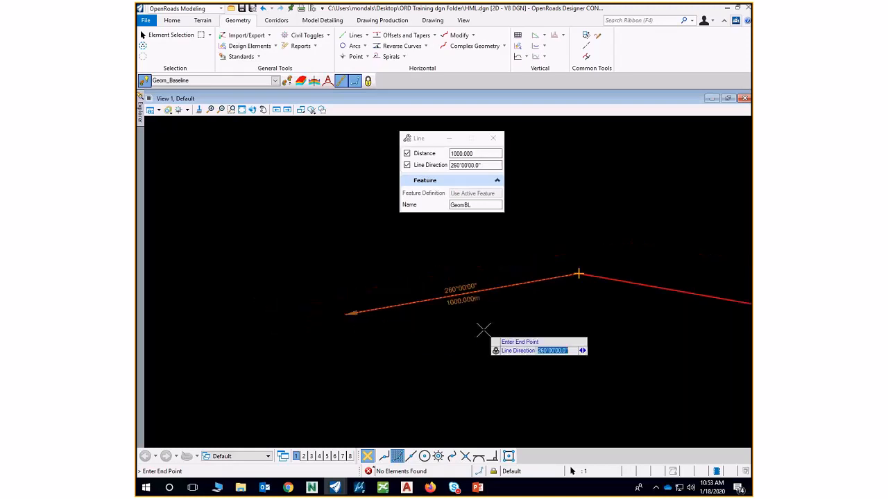
pyautogui.click(344, 314)
pyautogui.scroll(1, 346, 308)
pyautogui.scroll(1, 345, 307)
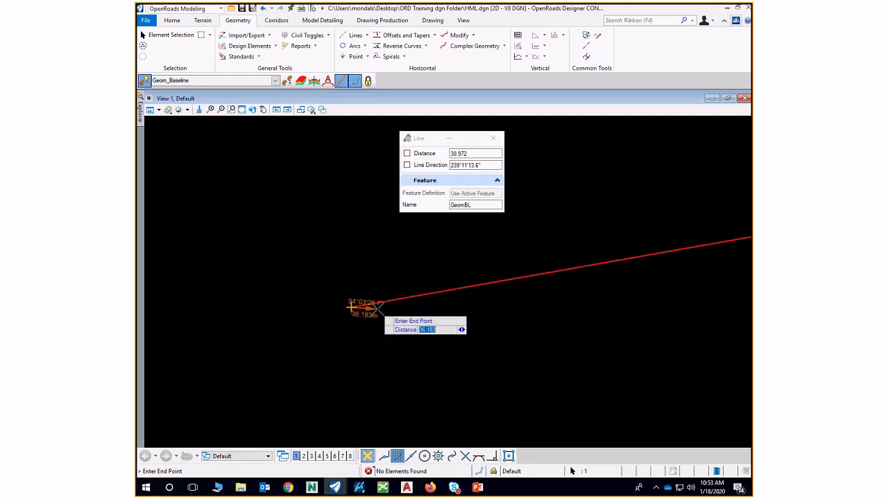
# Draw the third chained line 700 m long toward the northwest at a direction of about 287°, and end the Line command.
pyautogui.scroll(-1, 548, 351)
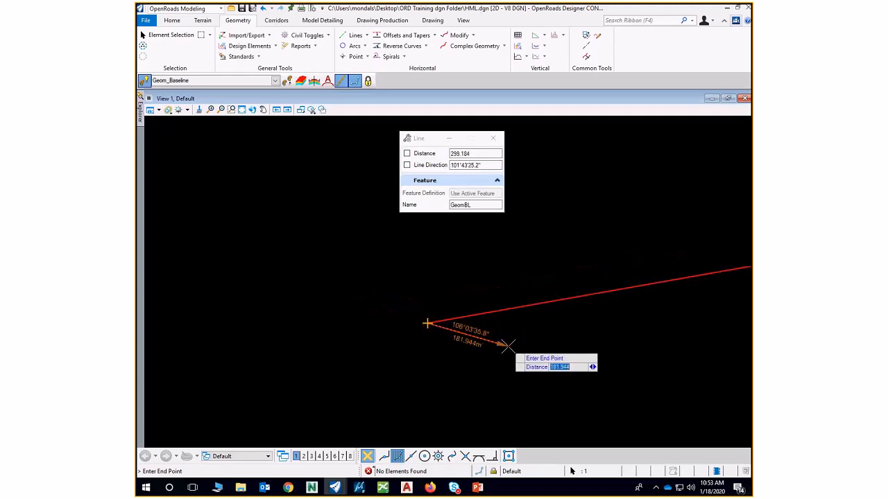
pyautogui.scroll(-1, 501, 393)
pyautogui.scroll(-1, 501, 394)
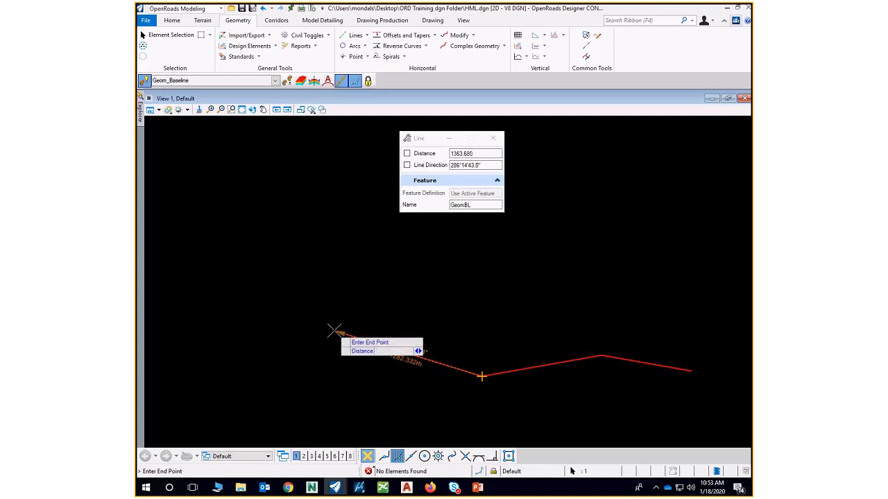
pyautogui.write('7')
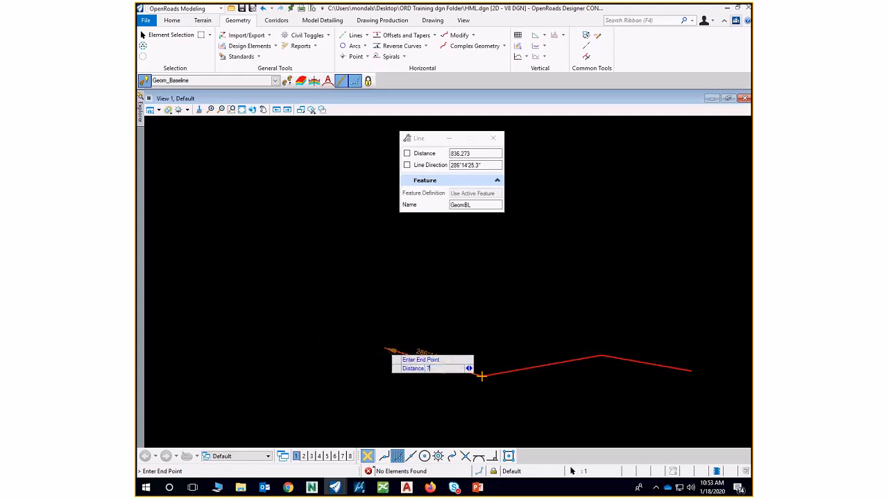
pyautogui.write('00')
pyautogui.press('Return')
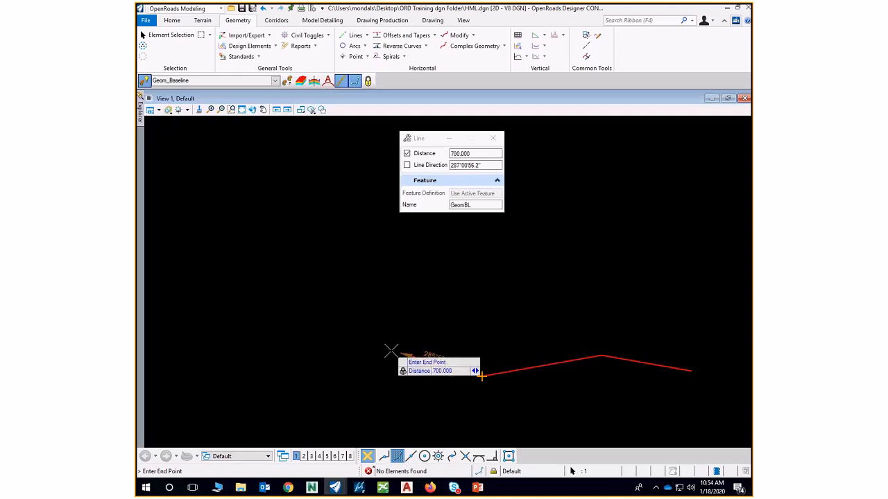
pyautogui.click(400, 351)
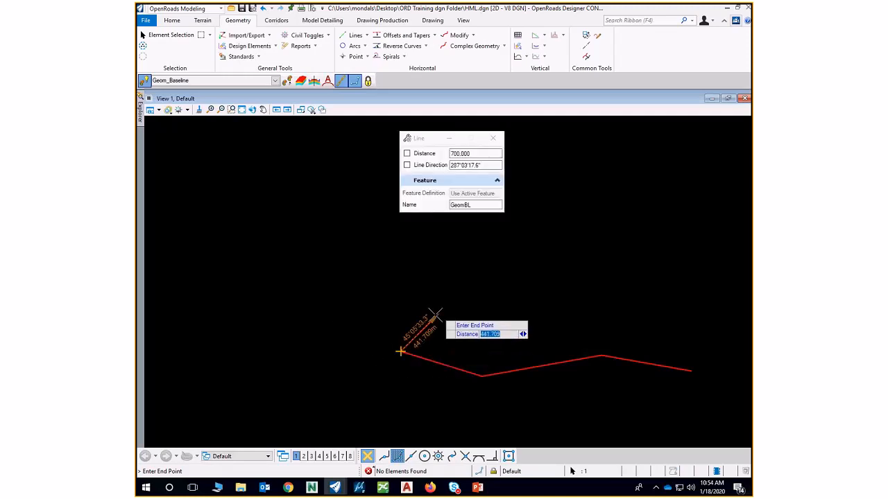
pyautogui.rightClick(412, 319)
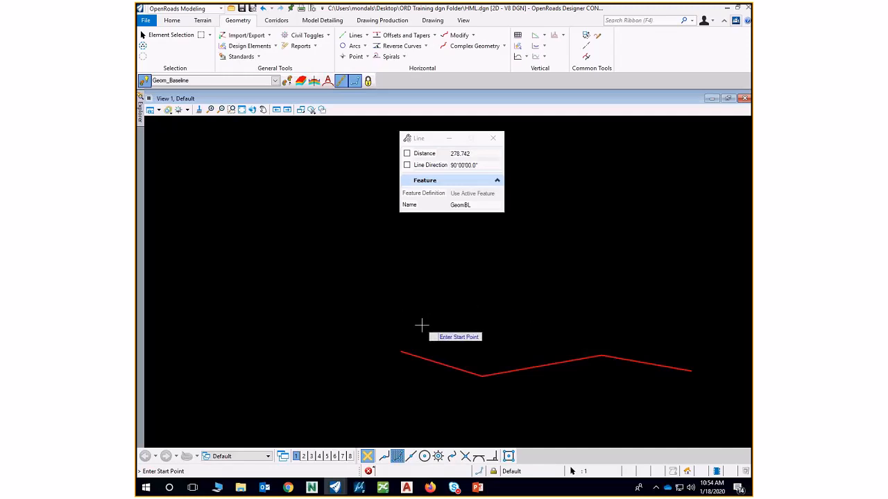
pyautogui.rightClick(422, 324)
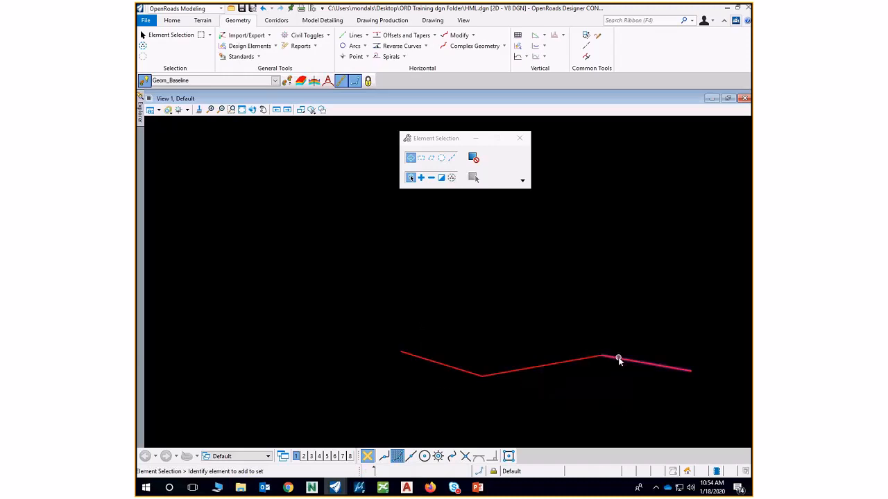
pyautogui.scroll(2, 646, 367)
pyautogui.scroll(-1, 406, 321)
pyautogui.scroll(1, 519, 342)
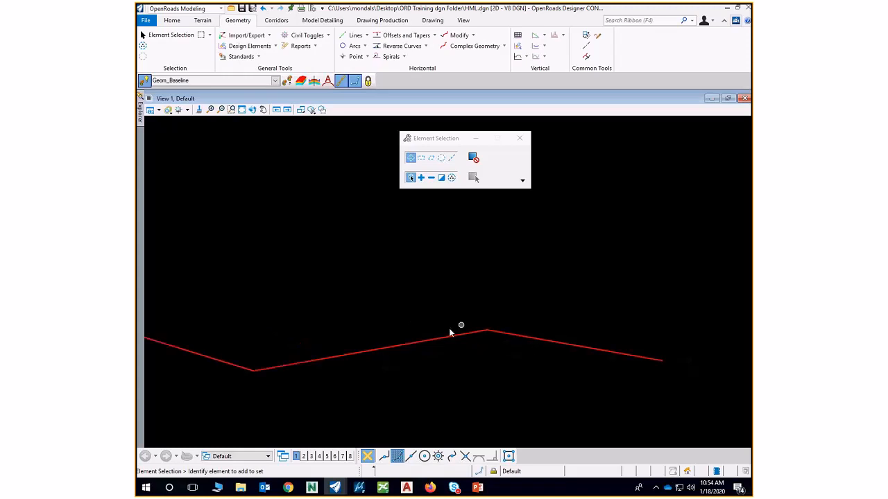
pyautogui.moveTo(419, 343)
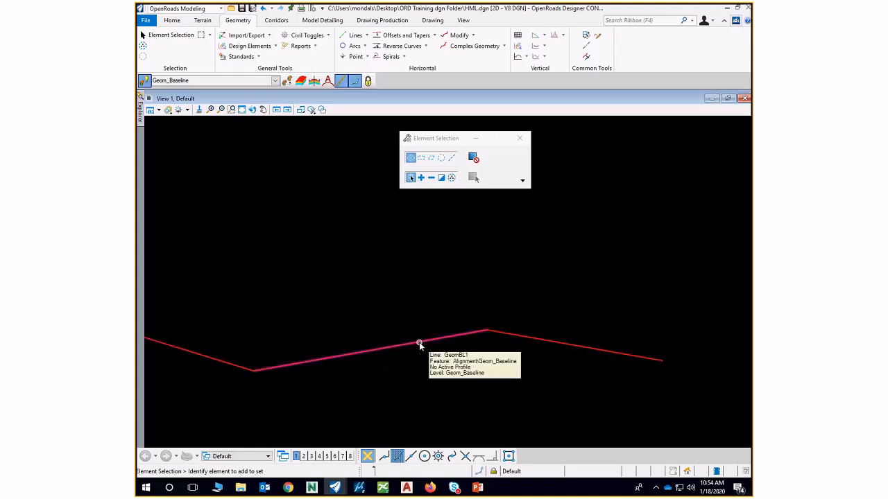
pyautogui.click(365, 46)
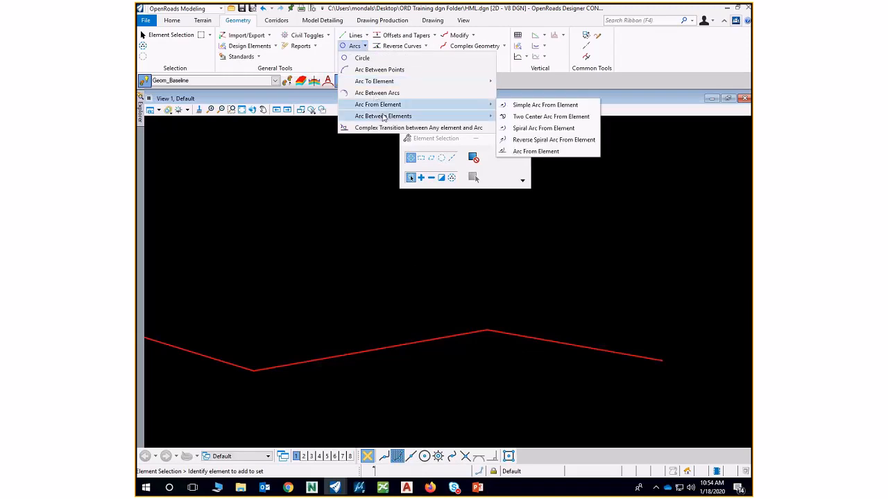
pyautogui.moveTo(383, 118)
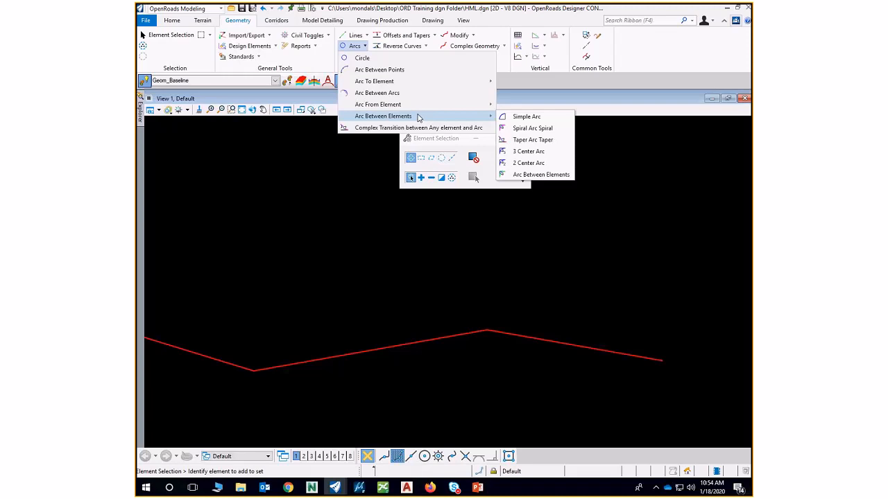
pyautogui.click(526, 117)
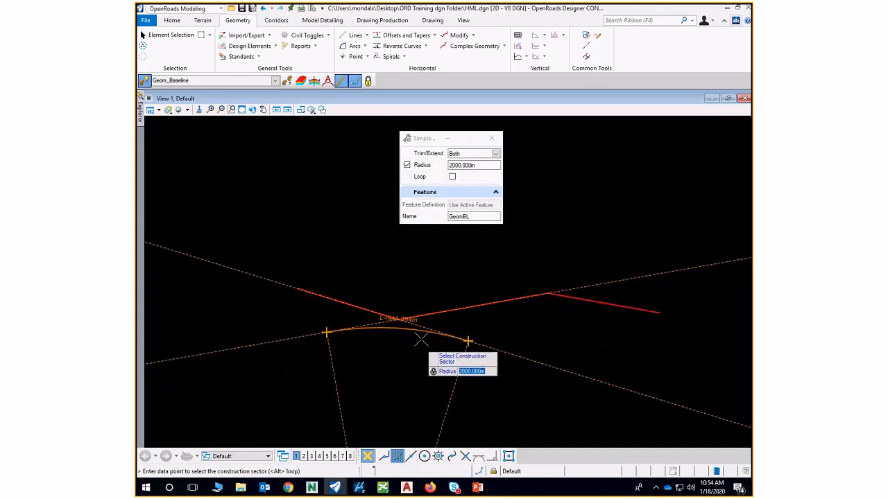
pyautogui.press('Escape')
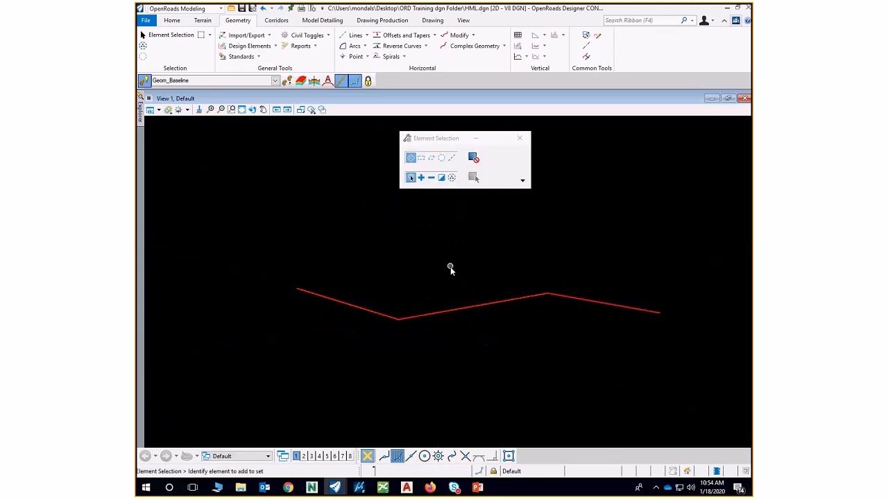
# Construct a Simple Arc between the first and second lines with a 3000 m radius, placed inside their angle.
pyautogui.click(359, 46)
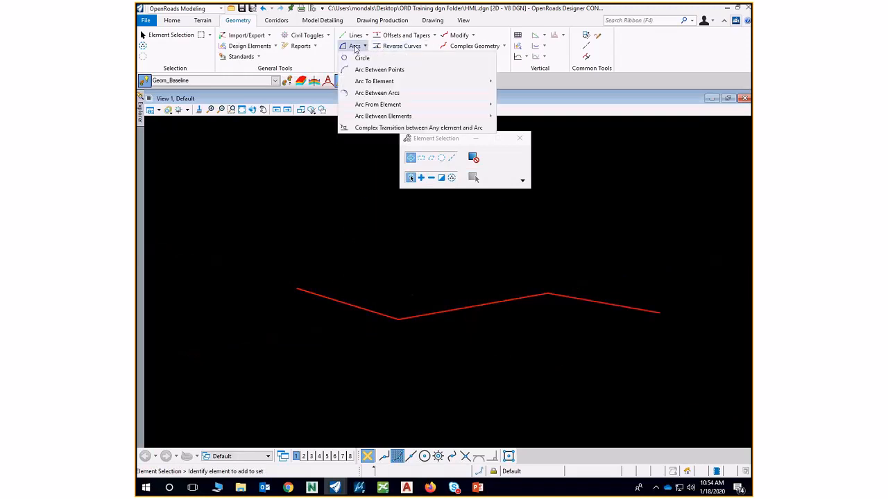
pyautogui.click(519, 116)
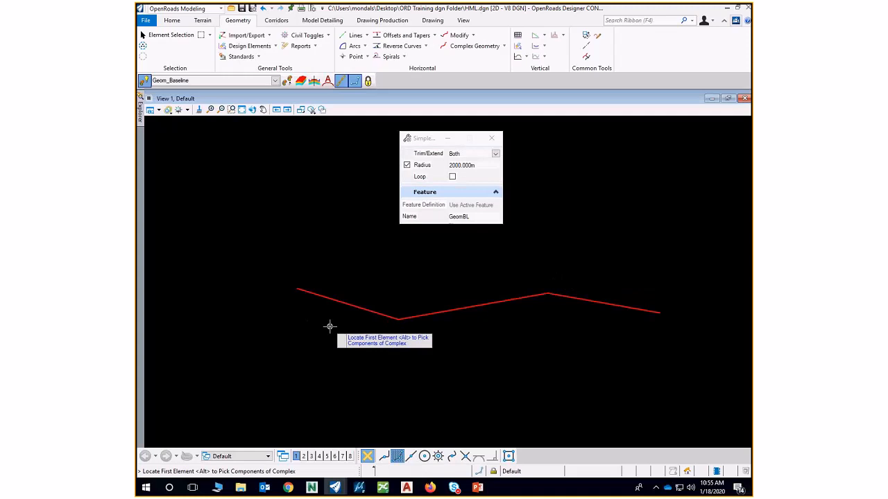
pyautogui.scroll(2, 410, 323)
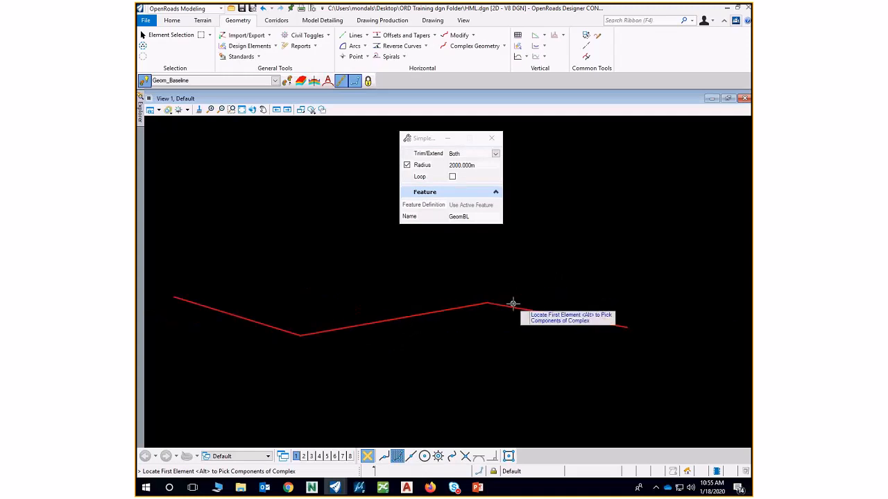
pyautogui.scroll(2, 503, 302)
pyautogui.click(503, 302)
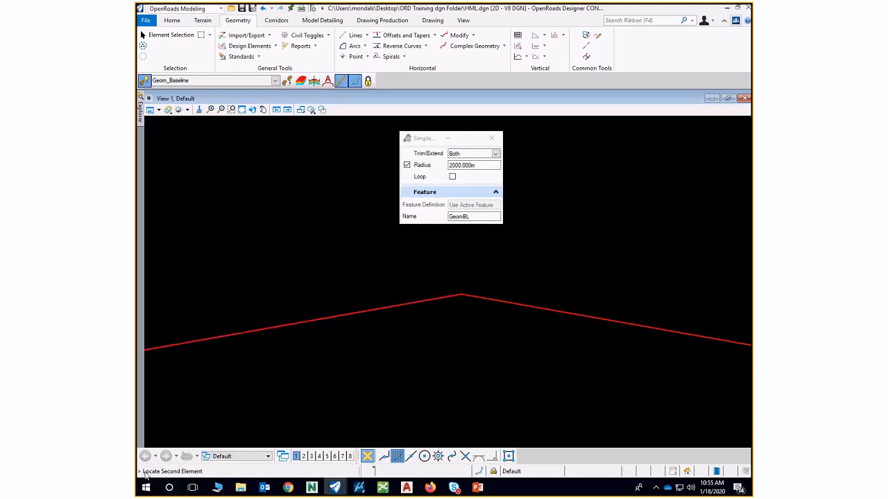
pyautogui.click(370, 311)
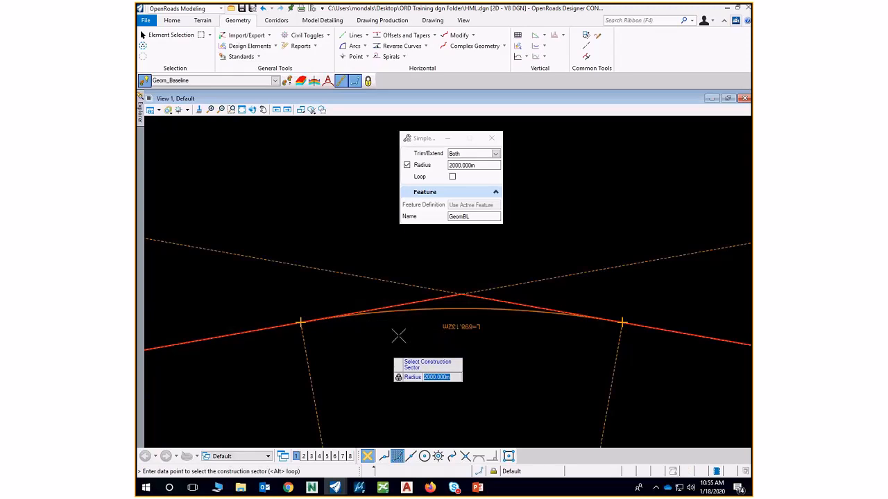
pyautogui.scroll(-3, 426, 323)
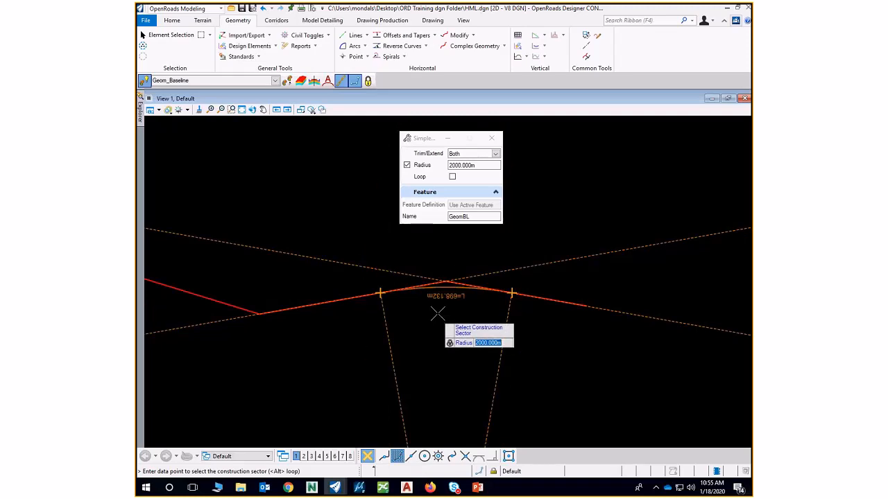
pyautogui.scroll(3, 437, 305)
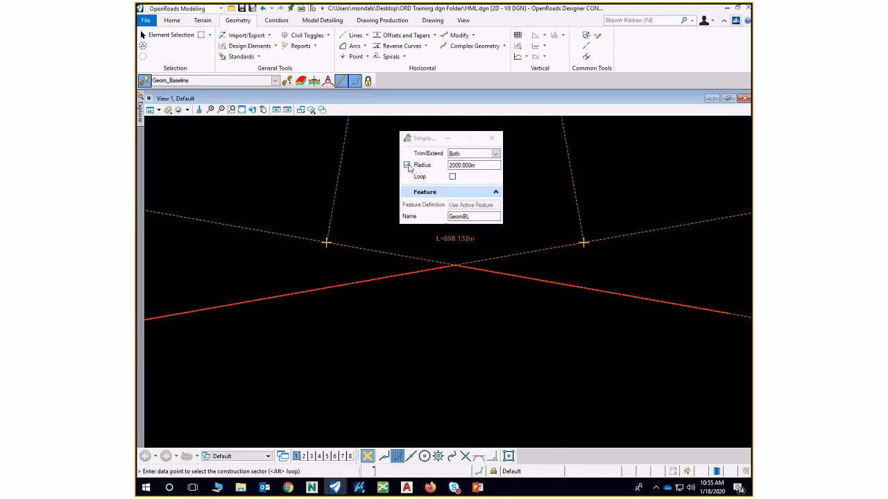
pyautogui.click(407, 165)
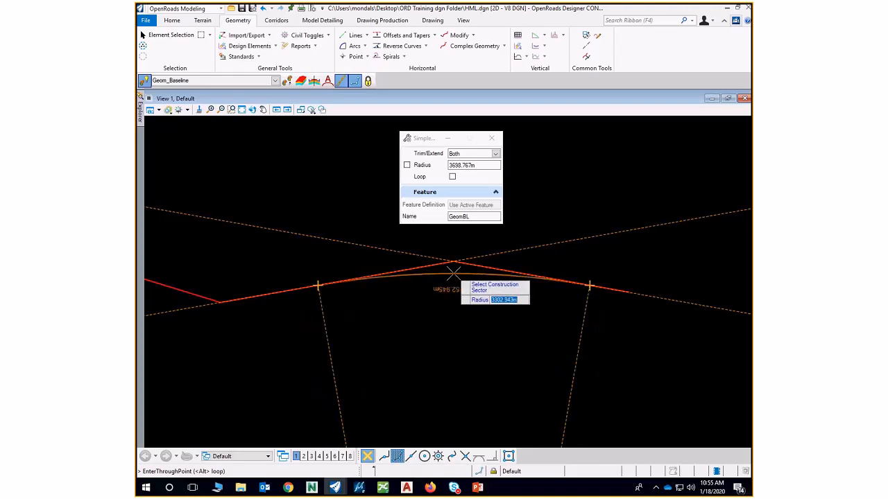
pyautogui.write('3000.000m')
pyautogui.press('Return')
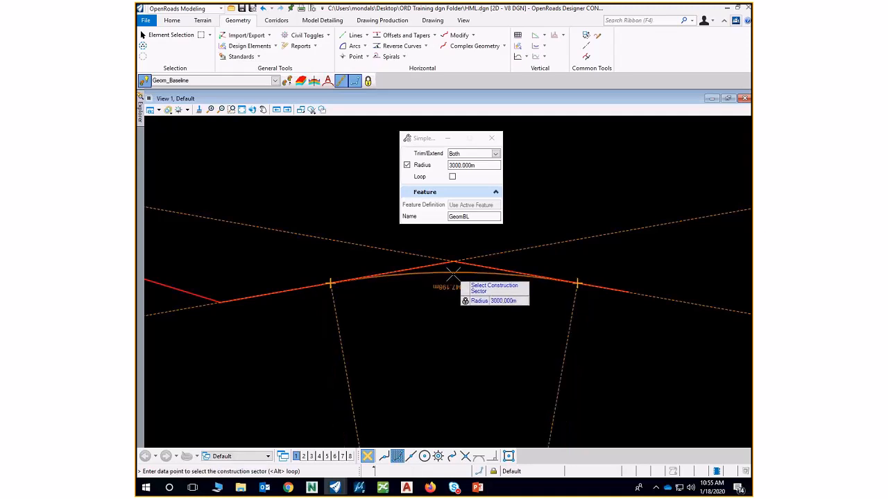
pyautogui.click(452, 276)
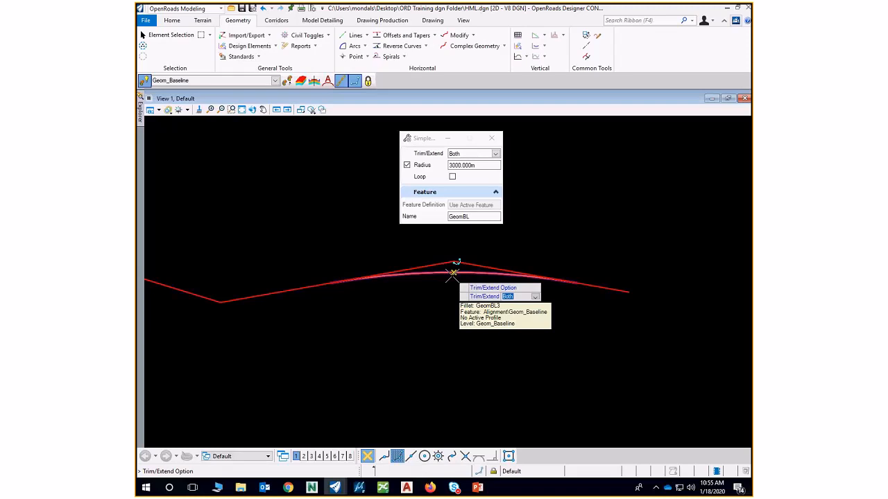
# Apply the Both option of Trim/Extend so that the first and second lines are trimmed to the arc.
pyautogui.scroll(1, 452, 276)
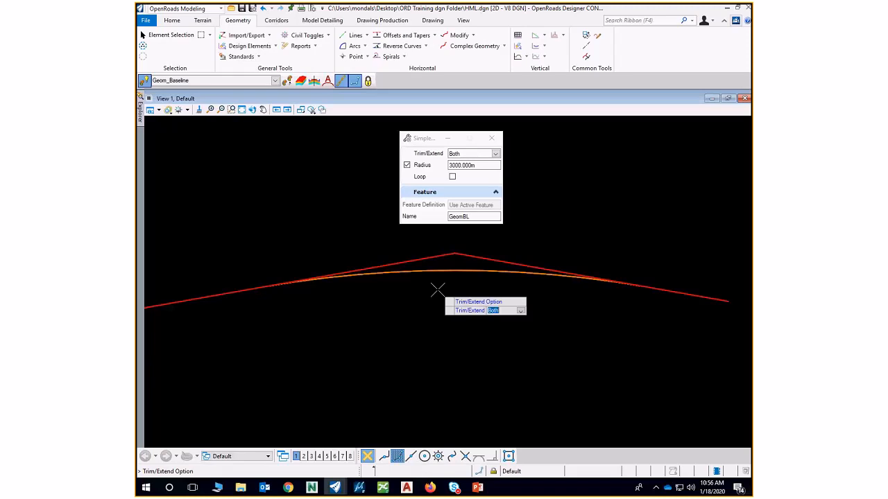
pyautogui.press('Down')
pyautogui.press('Down')
pyautogui.press('Down')
pyautogui.press('Down')
pyautogui.click(438, 290)
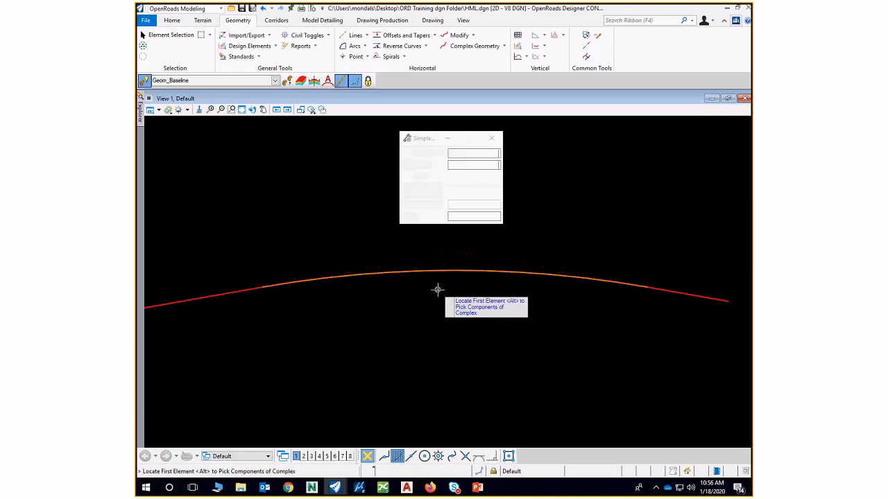
# Construct a Simple Arc with a 1500 m radius between the second and third lines, placed inside their angle and trimming both.
pyautogui.scroll(-3, 595, 298)
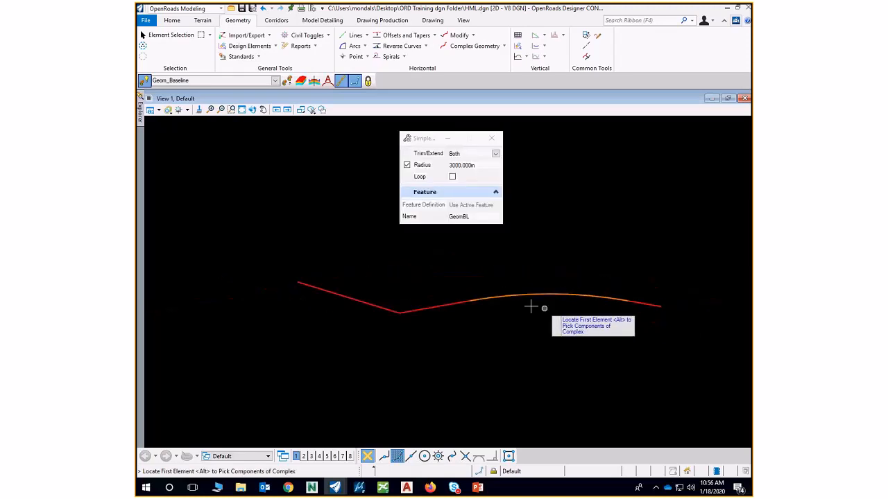
pyautogui.scroll(2, 543, 293)
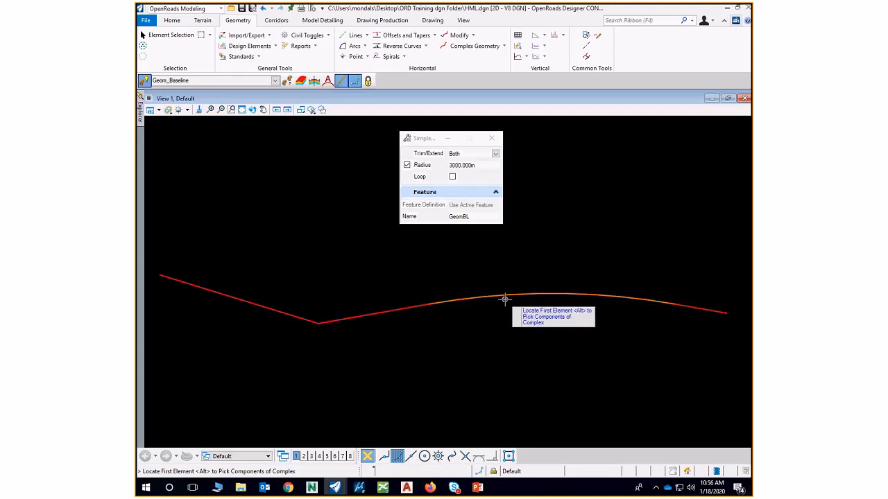
pyautogui.scroll(-2, 587, 321)
pyautogui.scroll(2, 377, 326)
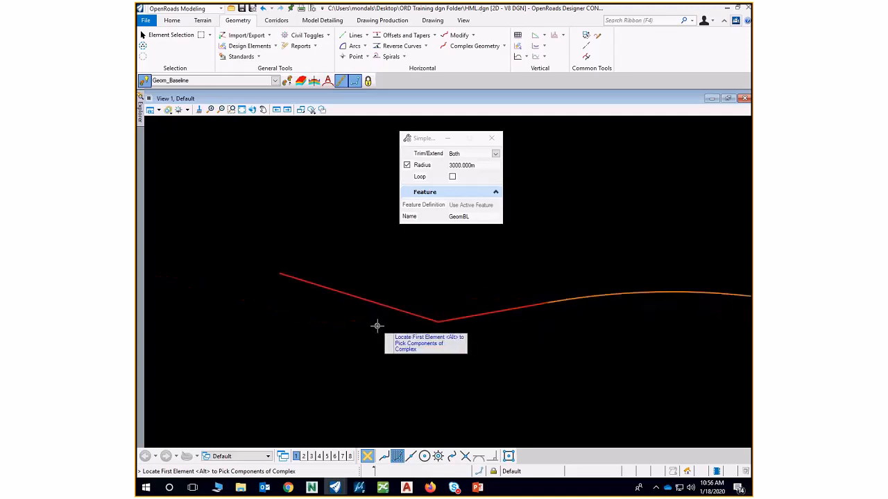
pyautogui.click(461, 319)
pyautogui.click(385, 312)
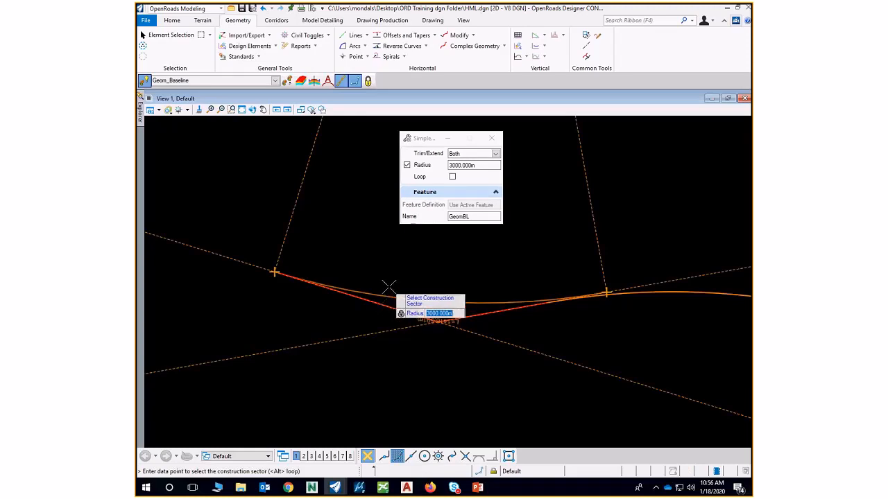
pyautogui.click(407, 165)
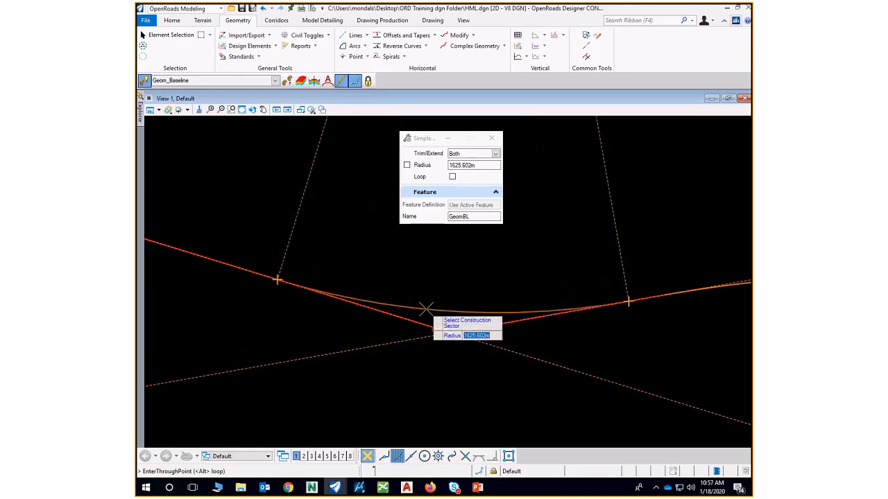
pyautogui.scroll(-1, 430, 299)
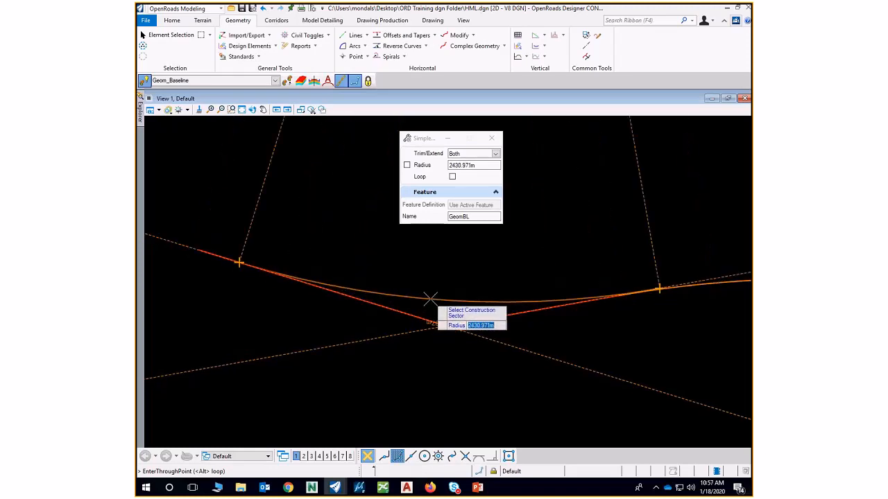
pyautogui.scroll(-3, 430, 299)
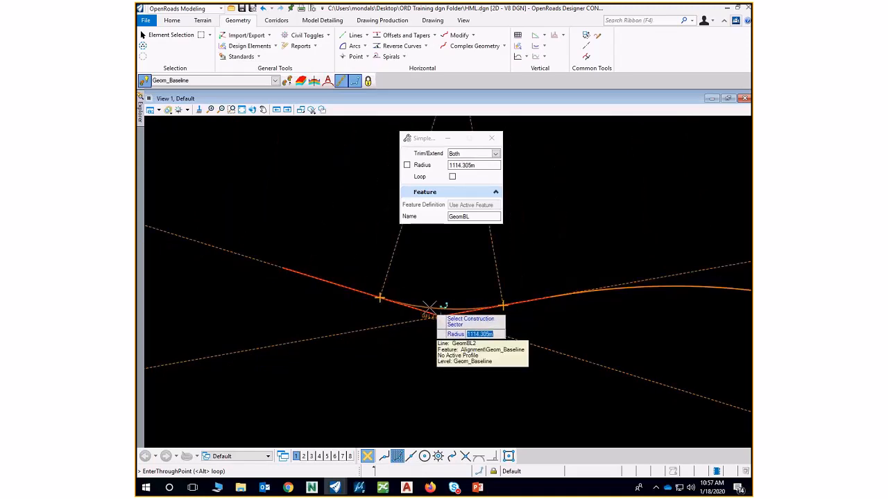
pyautogui.write('1500')
pyautogui.press('Return')
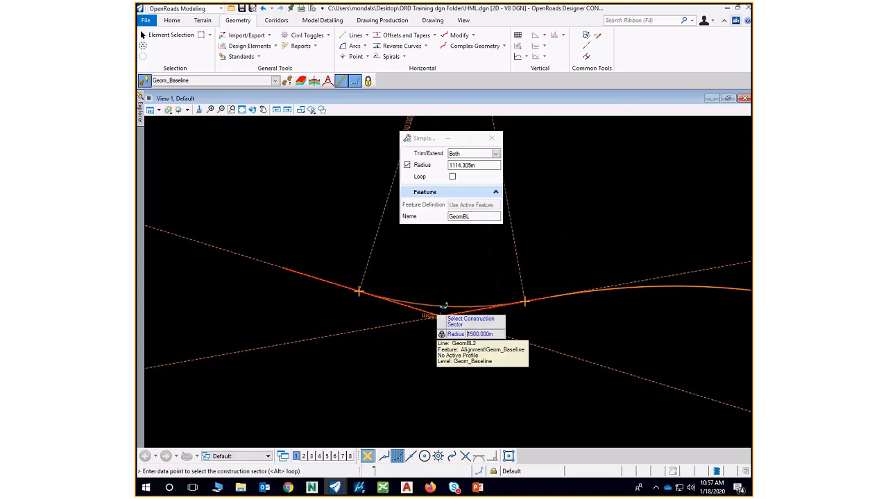
pyautogui.click(431, 299)
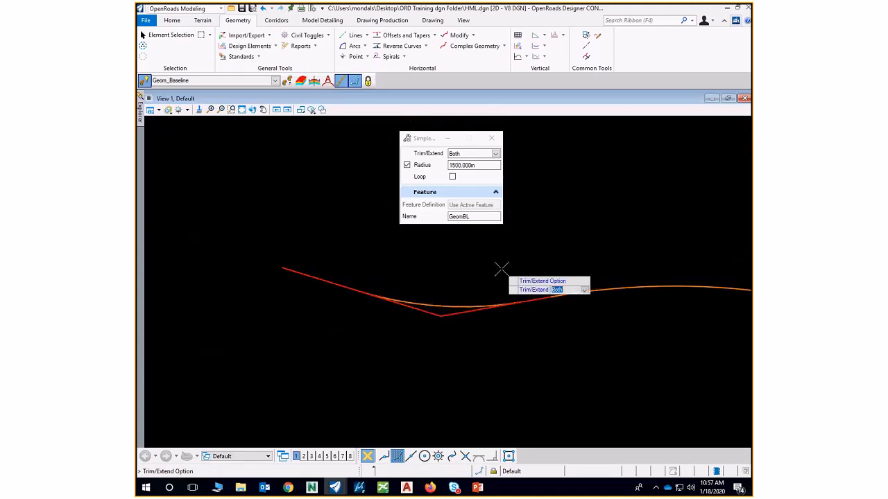
pyautogui.click(501, 269)
pyautogui.scroll(-2, 367, 291)
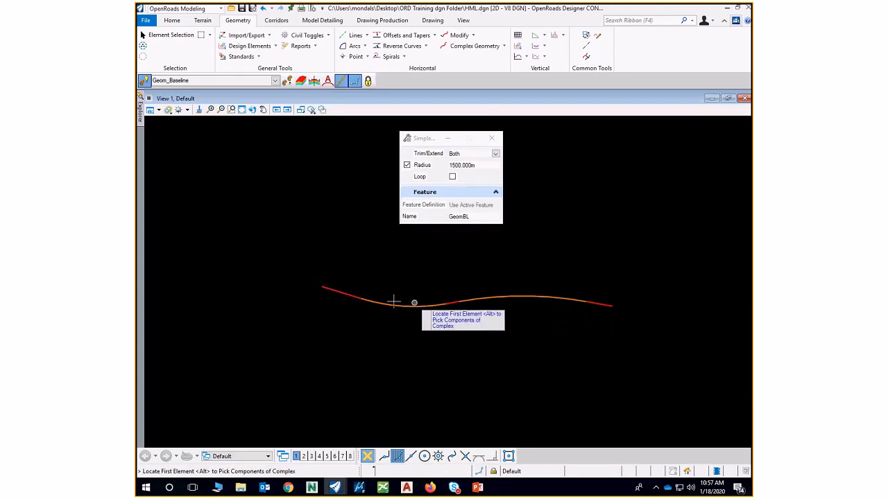
# Begin a Simple Arc From Element at the northwest end of the third line and set its radius to 2000 m.
pyautogui.scroll(2, 344, 291)
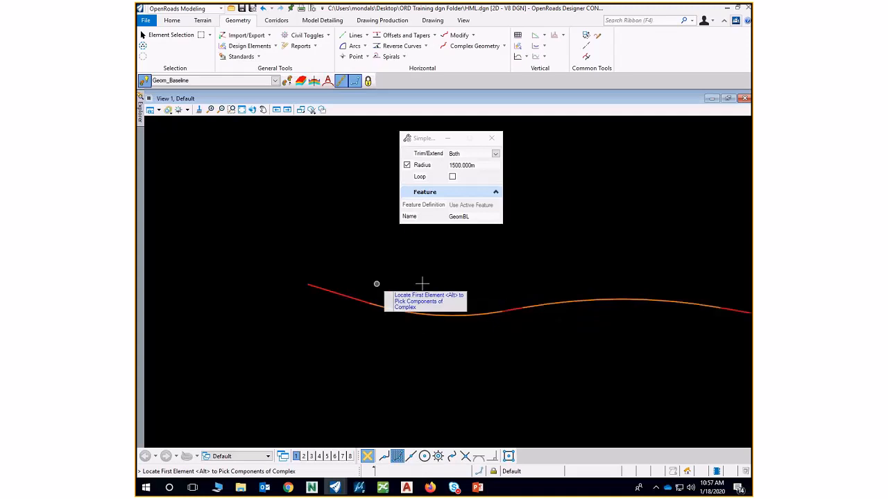
pyautogui.click(489, 140)
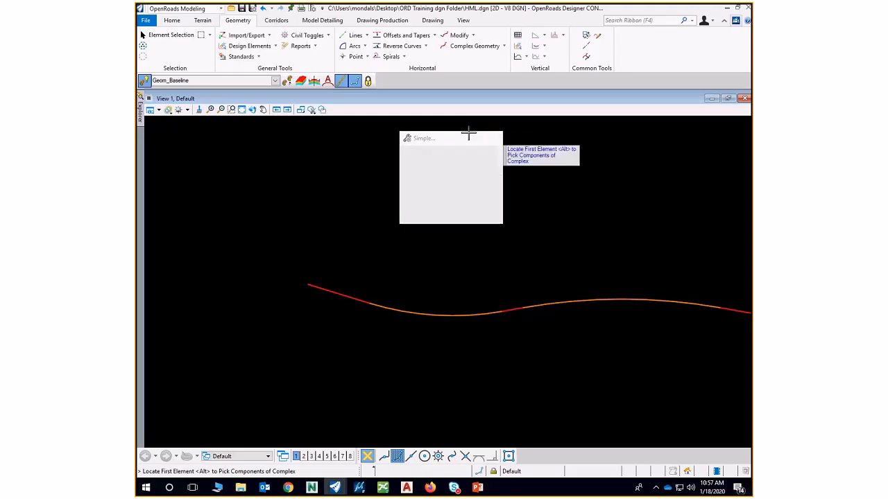
pyautogui.click(365, 46)
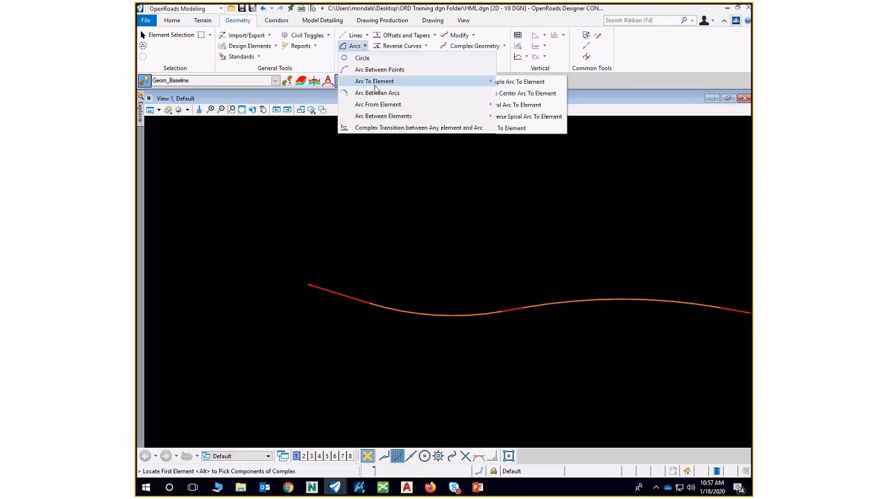
pyautogui.moveTo(389, 105)
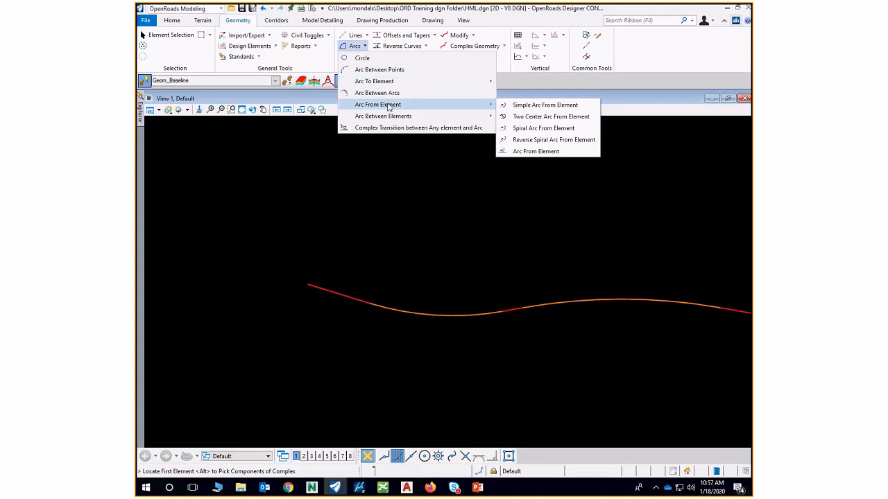
pyautogui.click(531, 105)
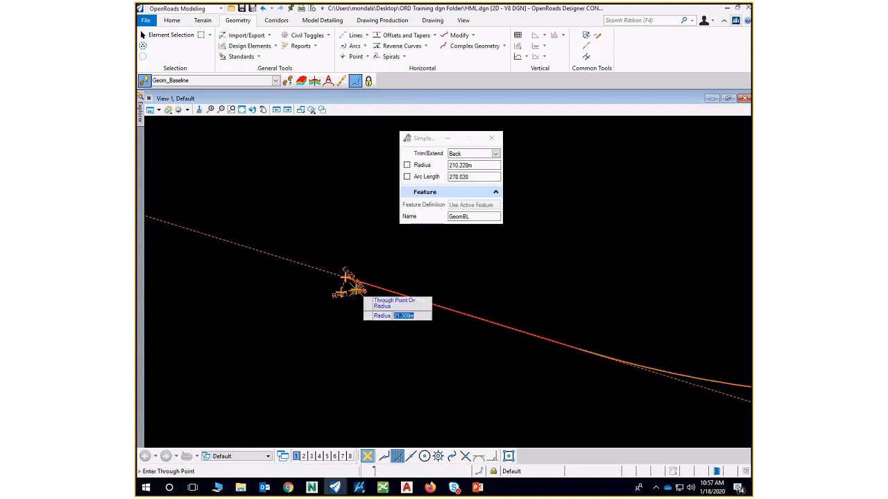
pyautogui.scroll(-4, 482, 351)
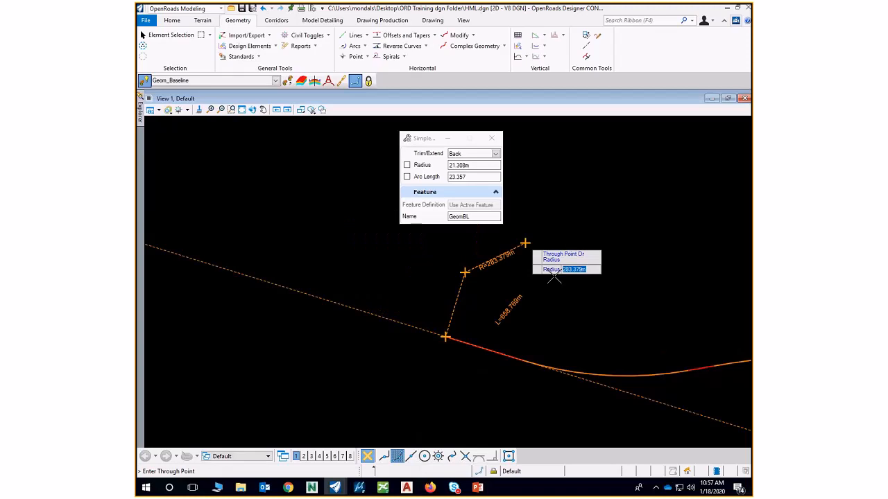
pyautogui.scroll(-4, 541, 273)
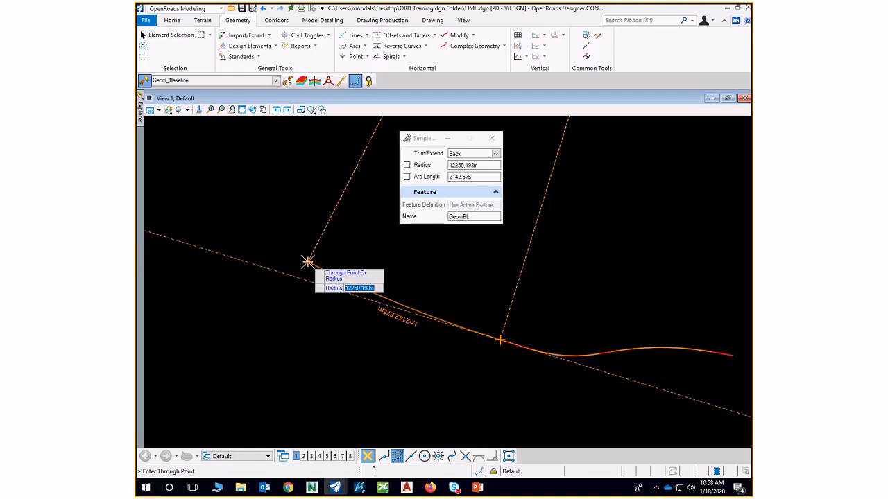
pyautogui.write('2000')
pyautogui.press('Return')
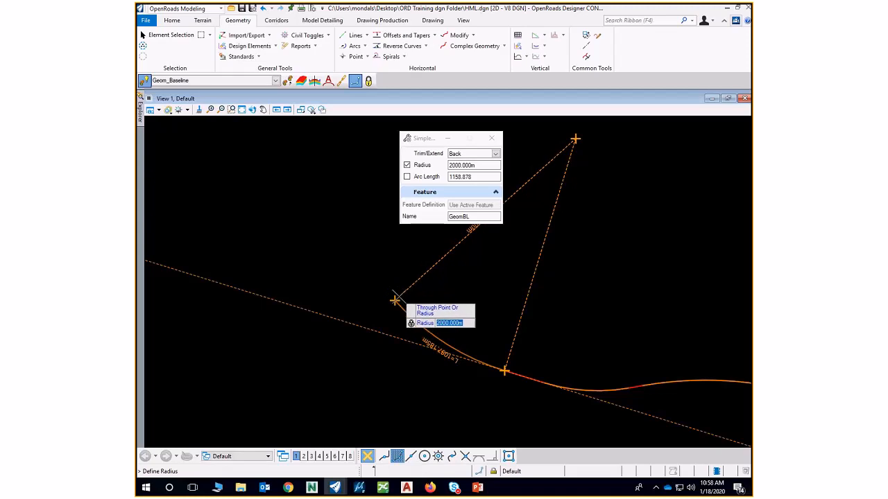
# Place the arc curving northward with a 1000 m arc length and Back trimming, and end the arc command.
pyautogui.press('Right')
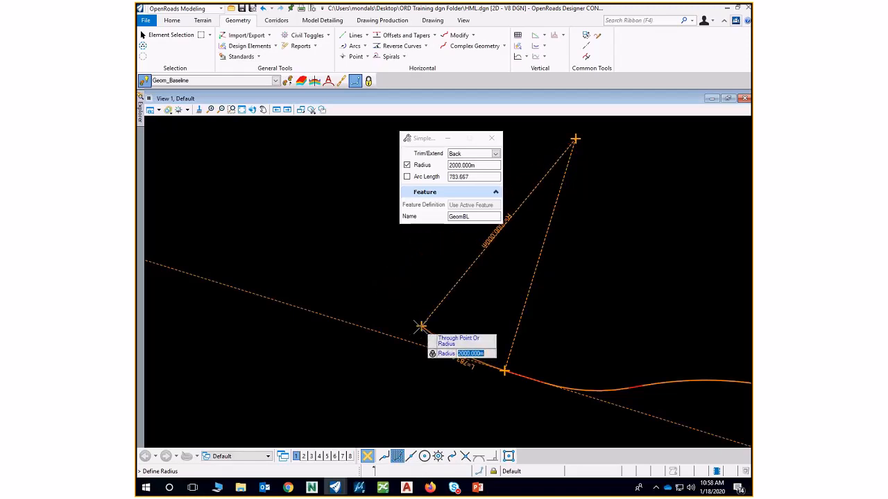
pyautogui.click(407, 314)
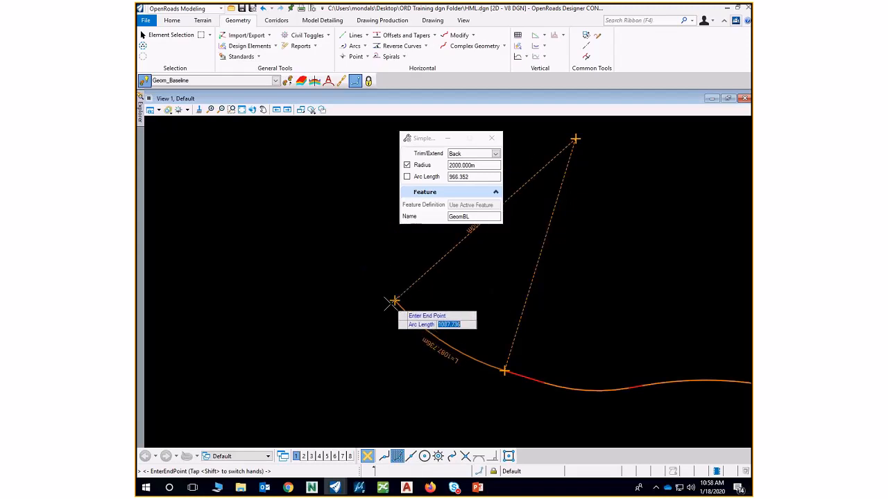
pyautogui.write('1000')
pyautogui.press('Return')
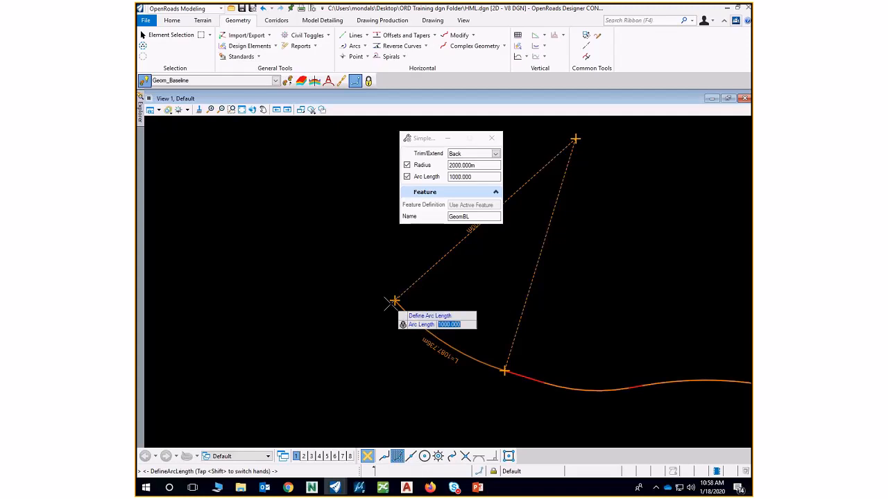
pyautogui.click(393, 302)
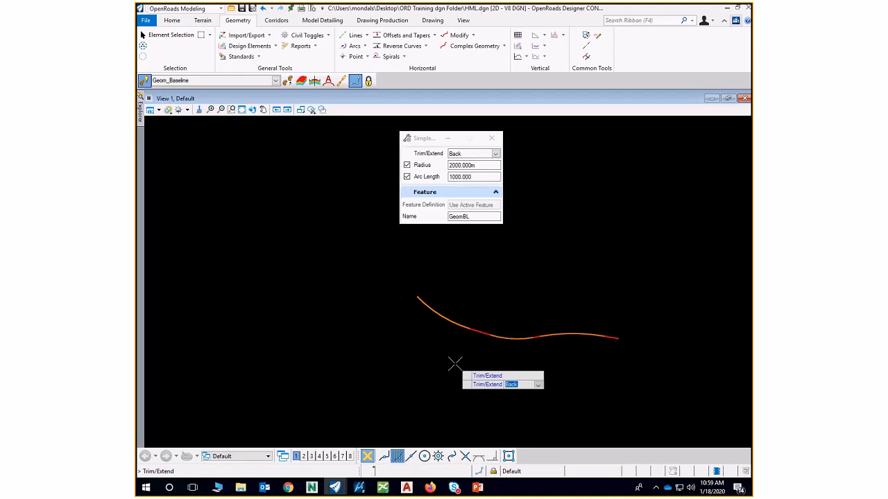
pyautogui.scroll(3, 470, 326)
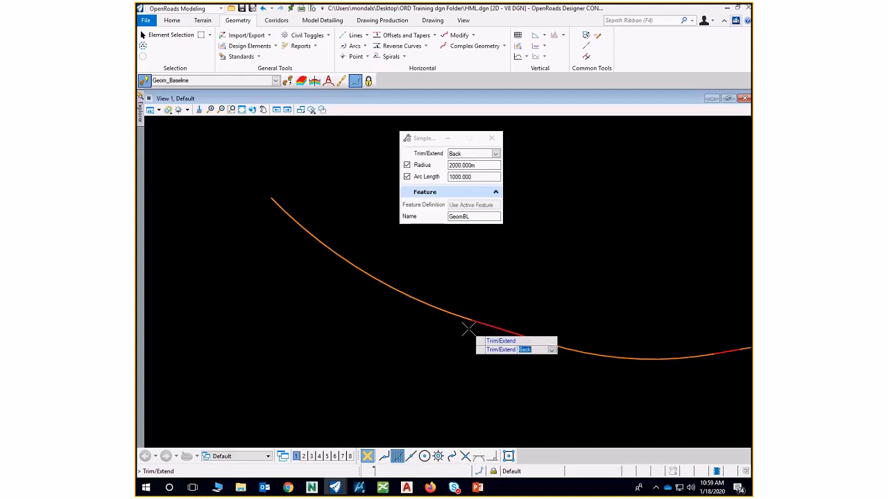
pyautogui.click(452, 355)
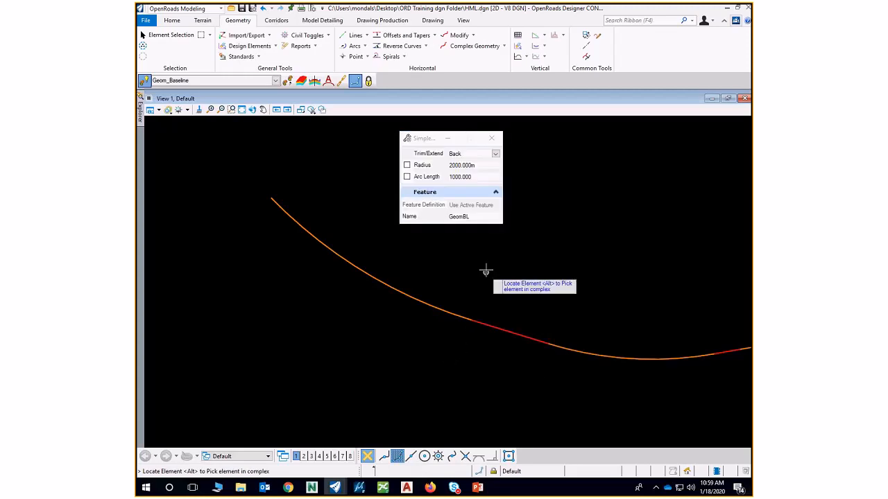
pyautogui.press('Escape')
# Examine the third line and the new end arc by selecting each in turn, and clear the selection.
pyautogui.scroll(-3, 345, 334)
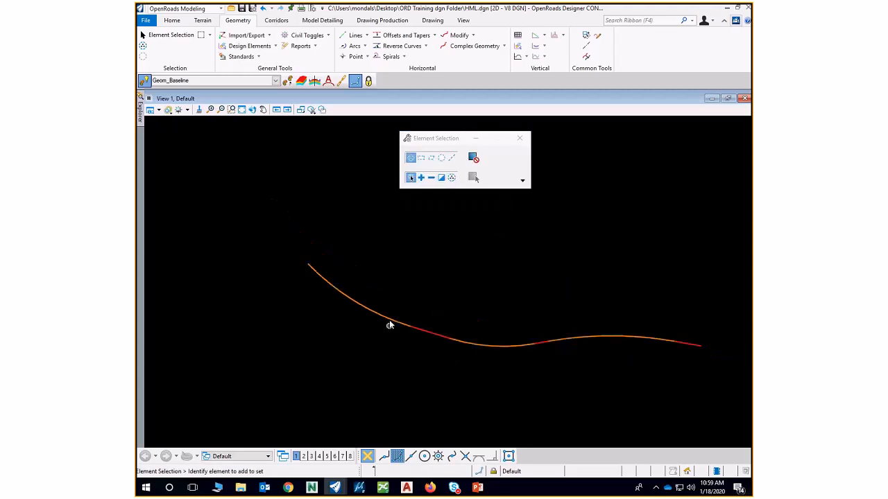
pyautogui.scroll(-3, 385, 338)
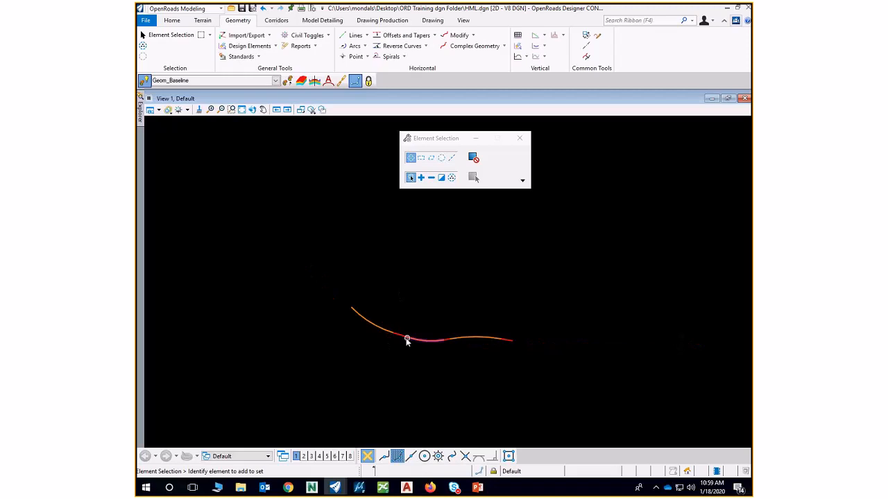
pyautogui.scroll(2, 406, 338)
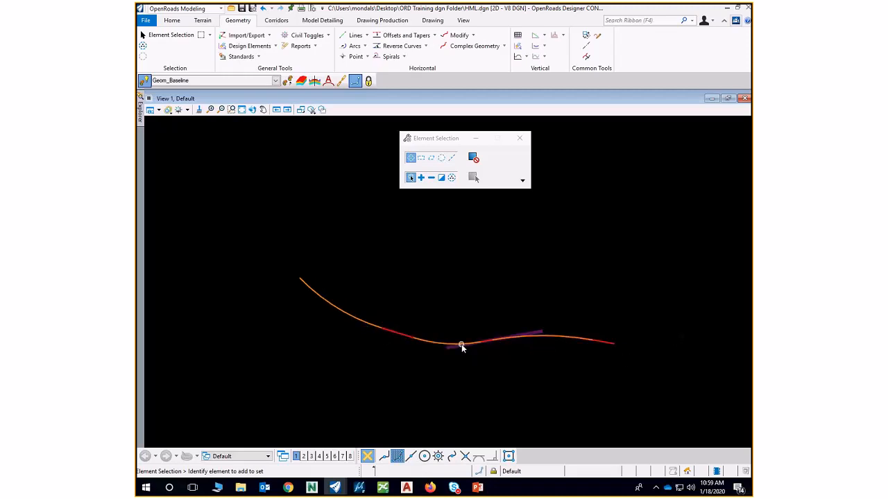
pyautogui.scroll(2, 461, 345)
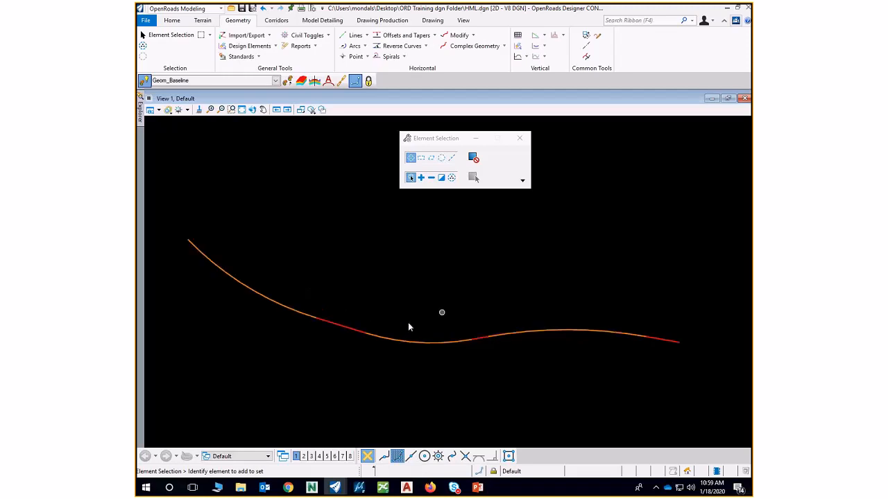
pyautogui.click(391, 339)
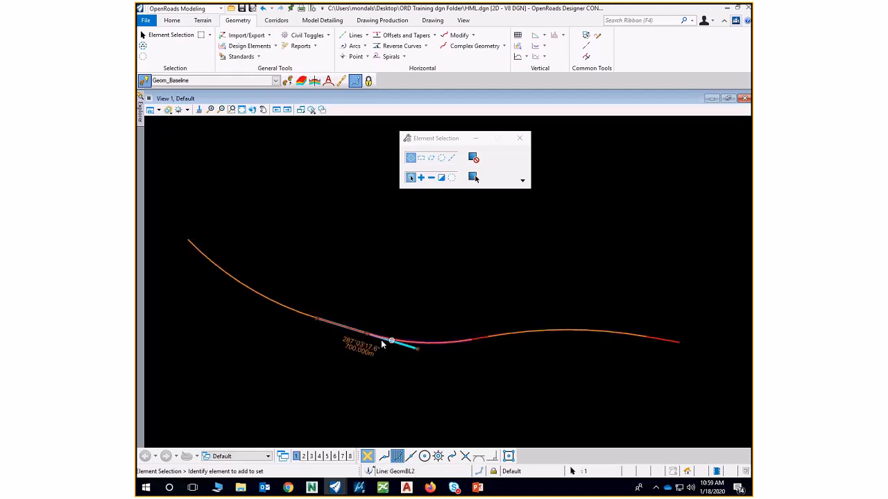
pyautogui.click(271, 300)
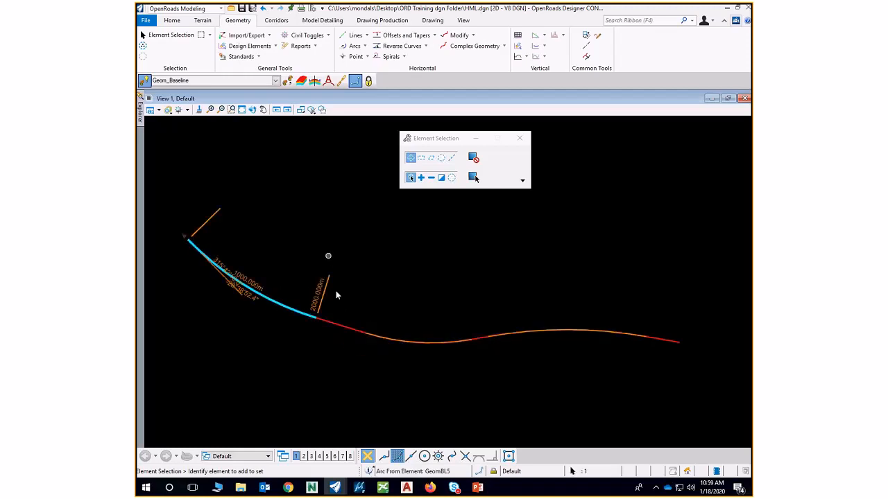
pyautogui.click(590, 303)
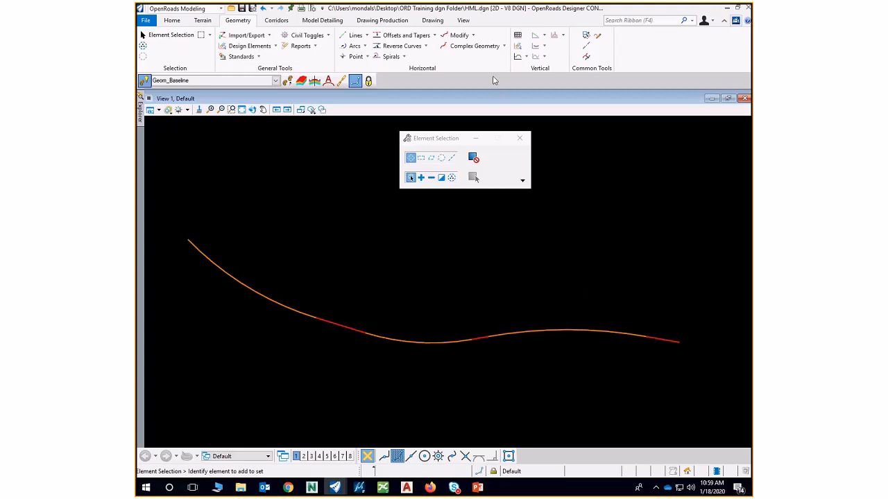
# Join the connected lines and arcs with Complex By Element, using the Automatic method and starting from the east end of the easternmost line.
pyautogui.click(504, 46)
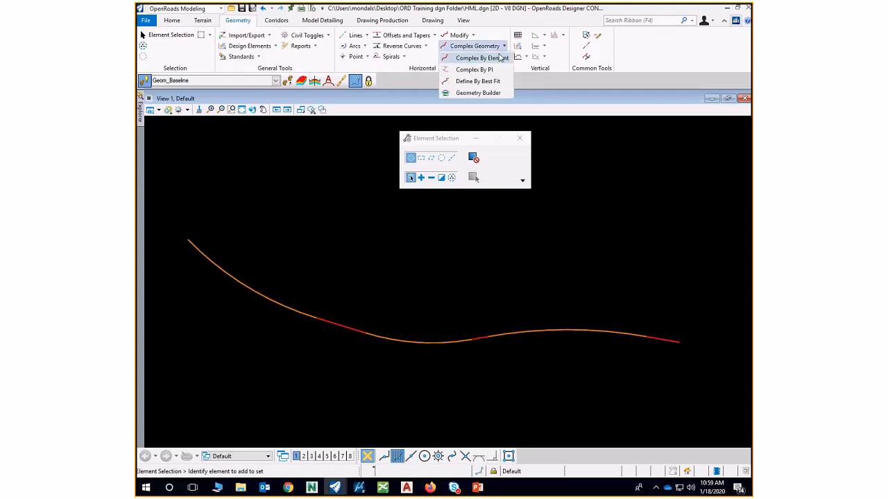
pyautogui.click(482, 59)
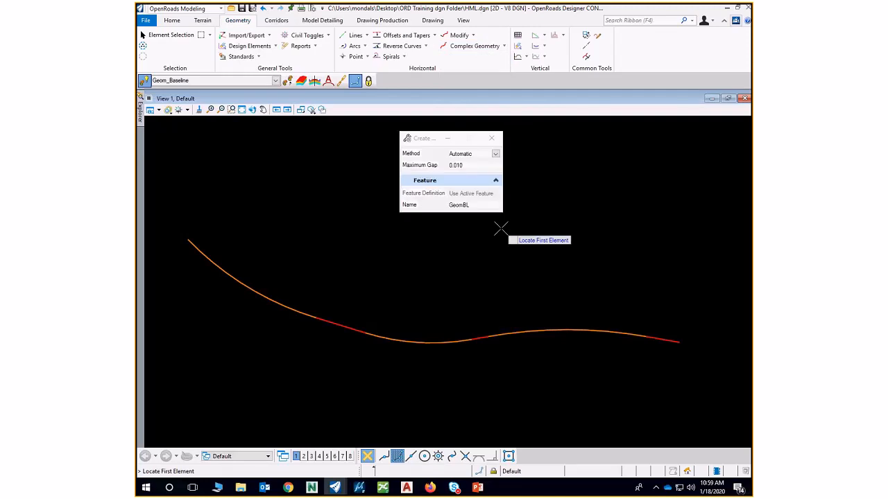
pyautogui.click(495, 154)
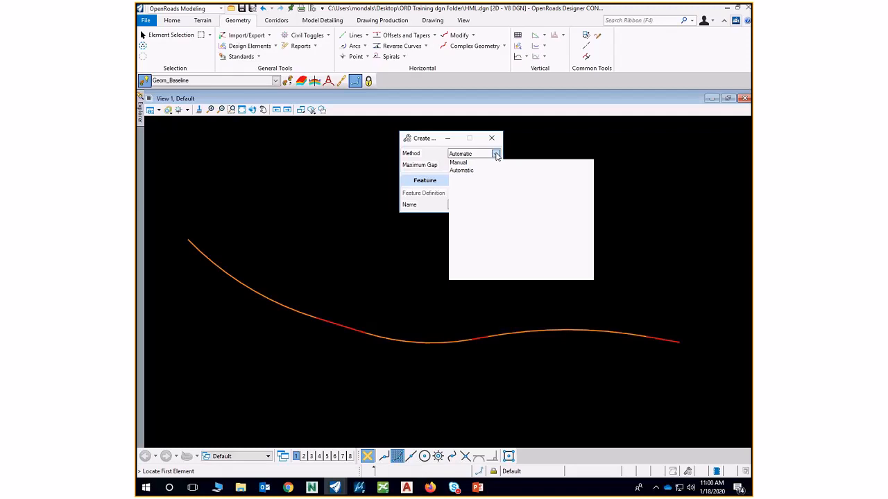
pyautogui.click(469, 170)
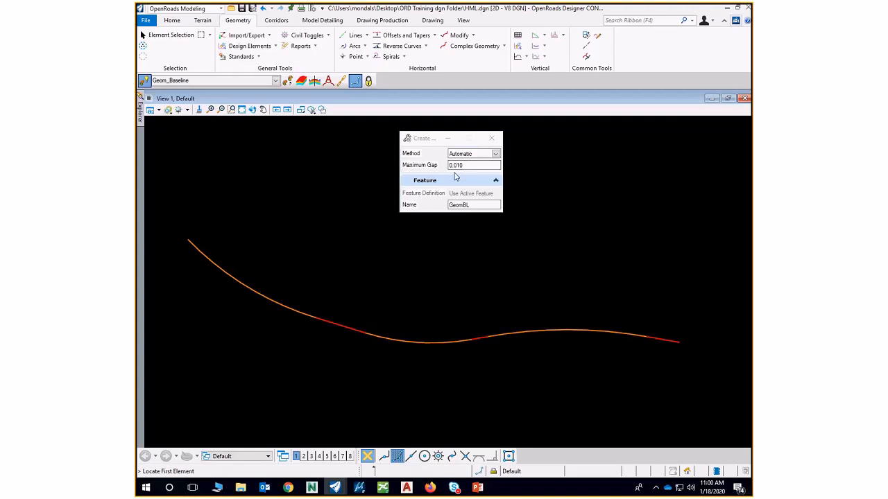
pyautogui.scroll(-2, 262, 301)
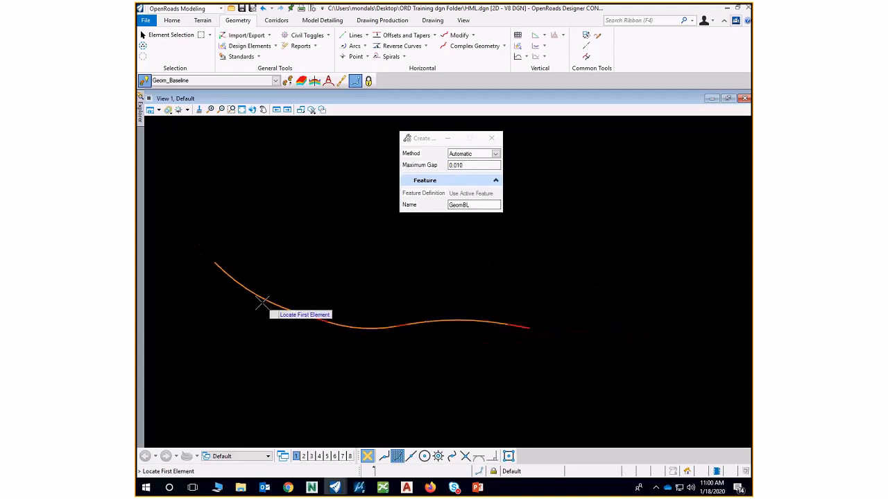
pyautogui.scroll(3, 531, 323)
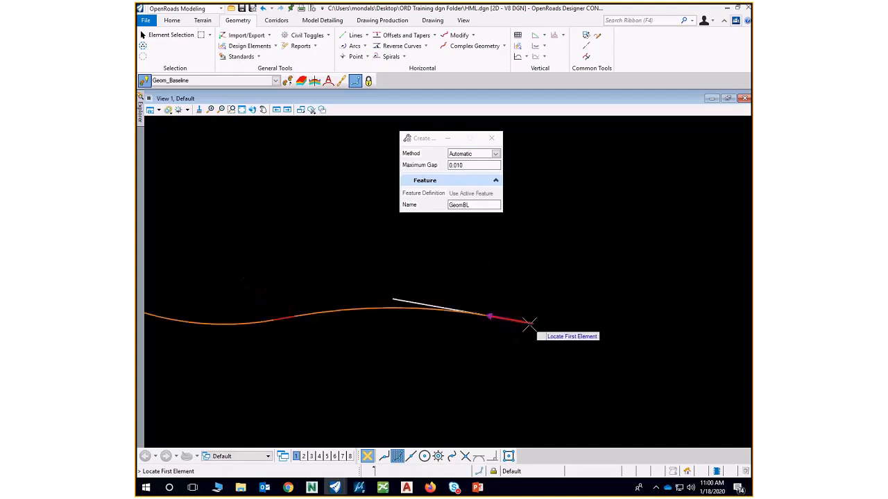
pyautogui.scroll(-2, 636, 337)
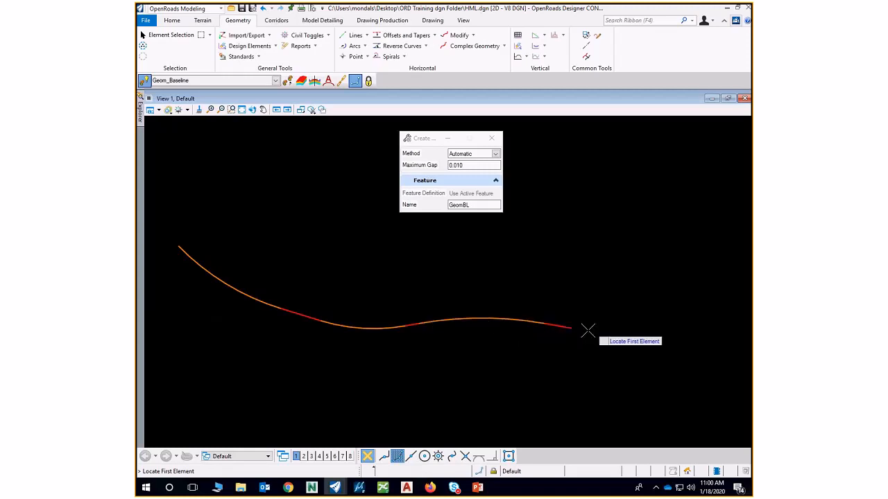
pyautogui.scroll(3, 567, 327)
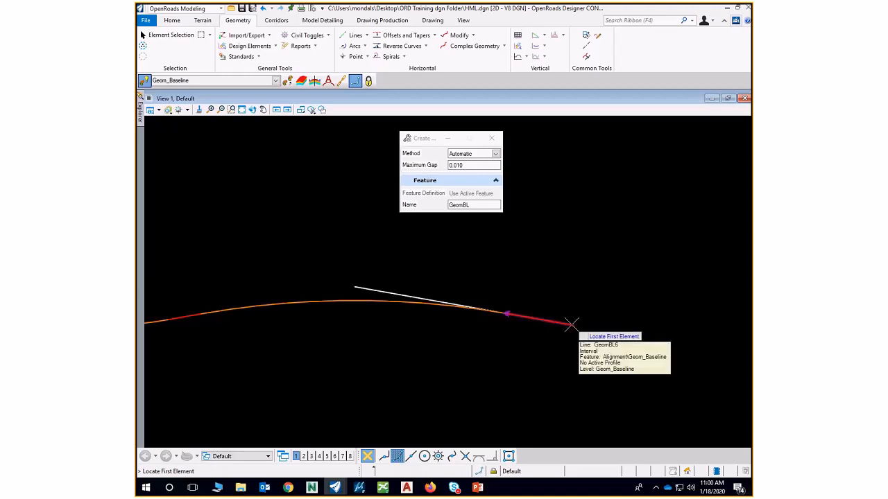
pyautogui.scroll(3, 572, 325)
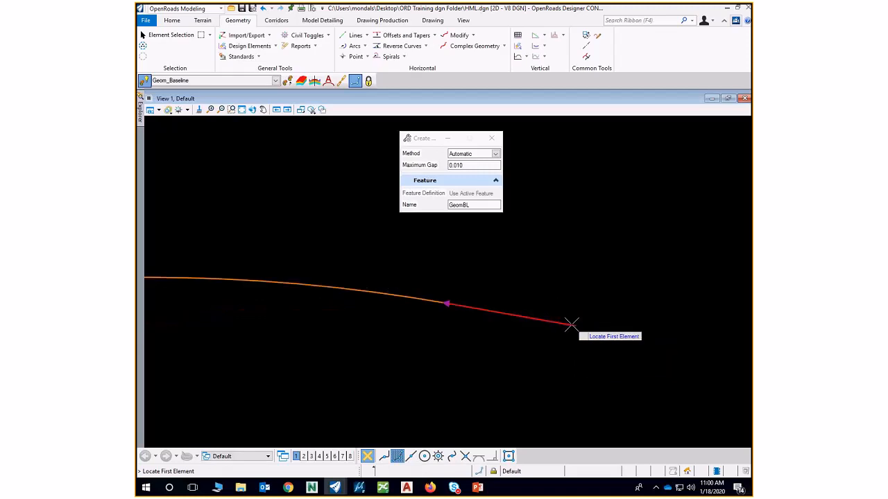
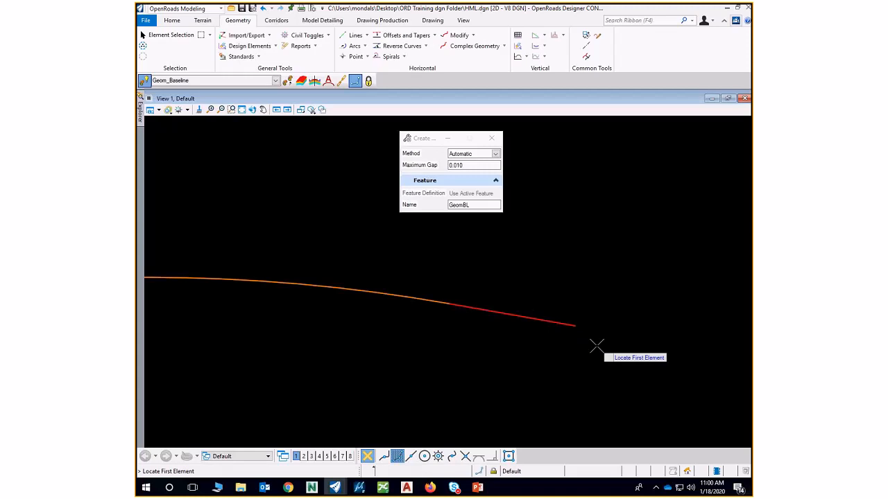
pyautogui.scroll(-2, 597, 345)
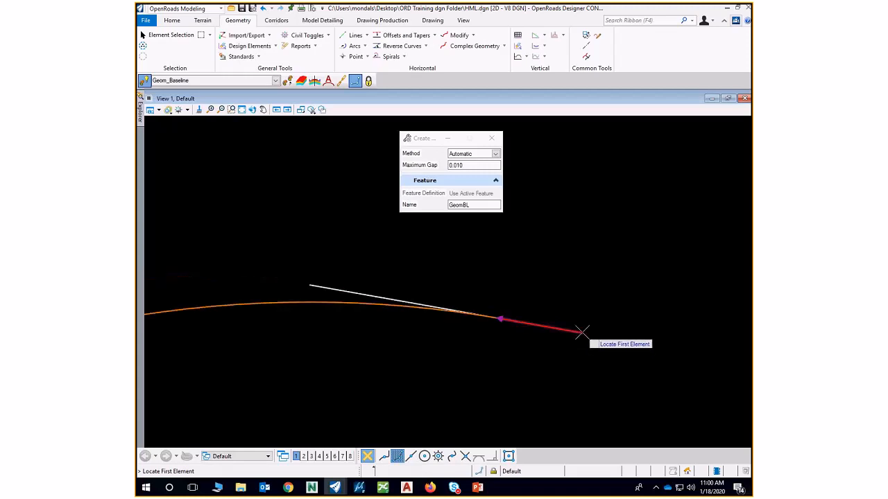
pyautogui.scroll(2, 581, 333)
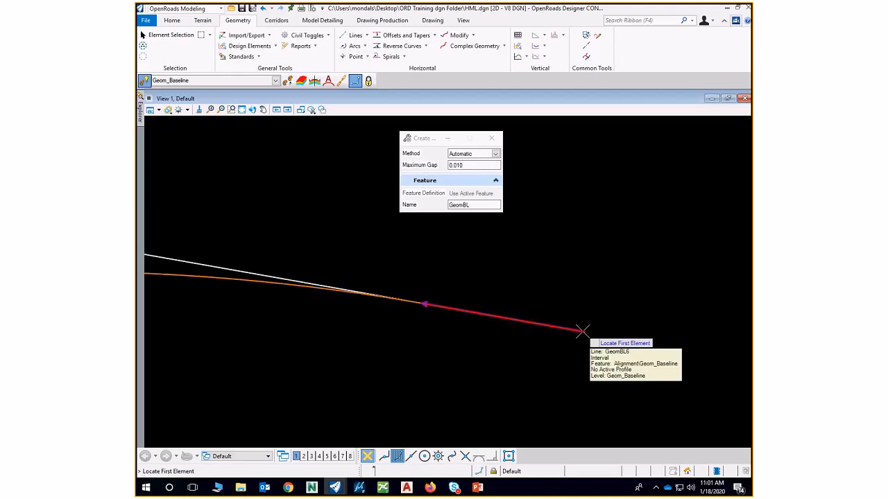
pyautogui.click(581, 332)
pyautogui.scroll(-1, 589, 330)
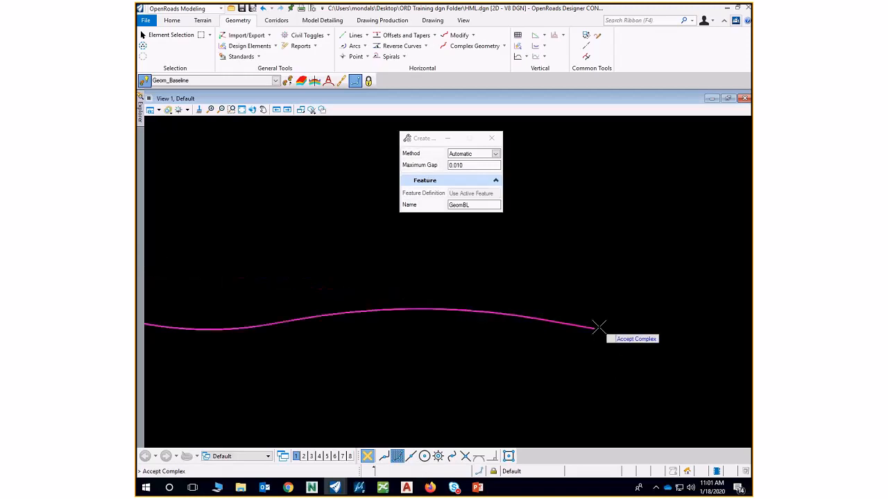
pyautogui.scroll(-1, 598, 327)
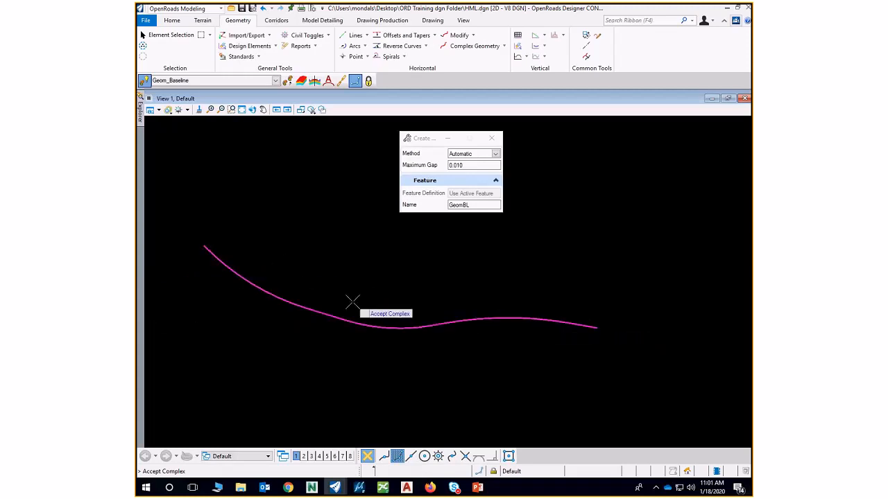
pyautogui.click(409, 284)
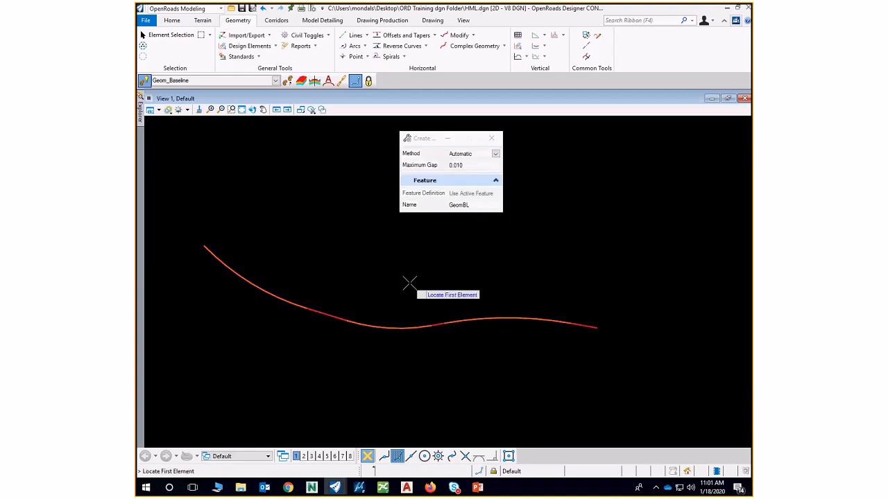
pyautogui.click(491, 140)
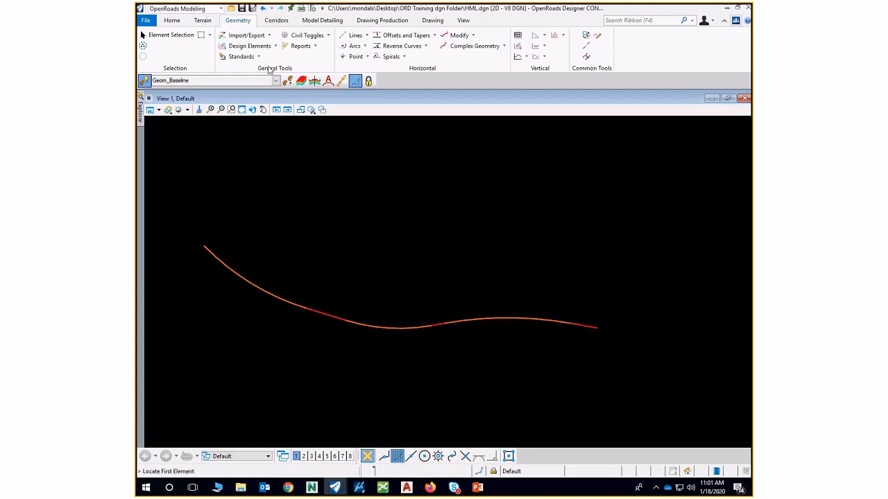
# Examine the joined alignment's radii, bearings and lengths by selecting the complex element, and clear the selection.
pyautogui.click(458, 321)
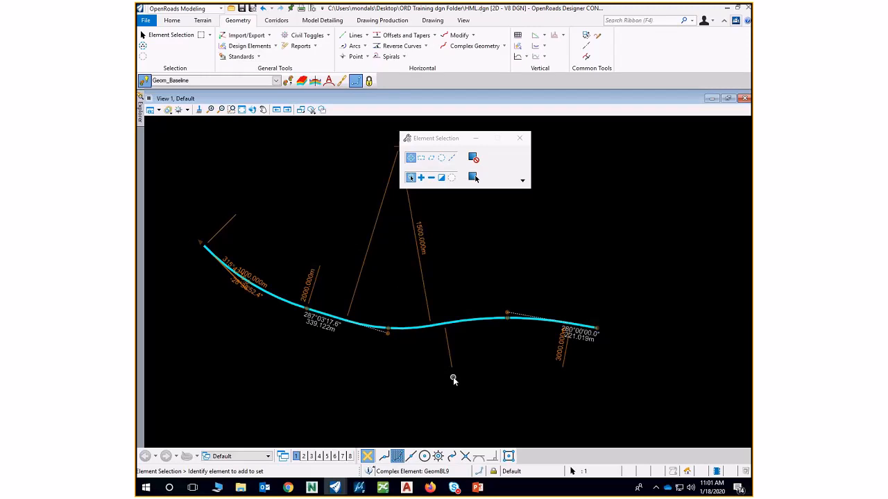
pyautogui.scroll(-1, 453, 386)
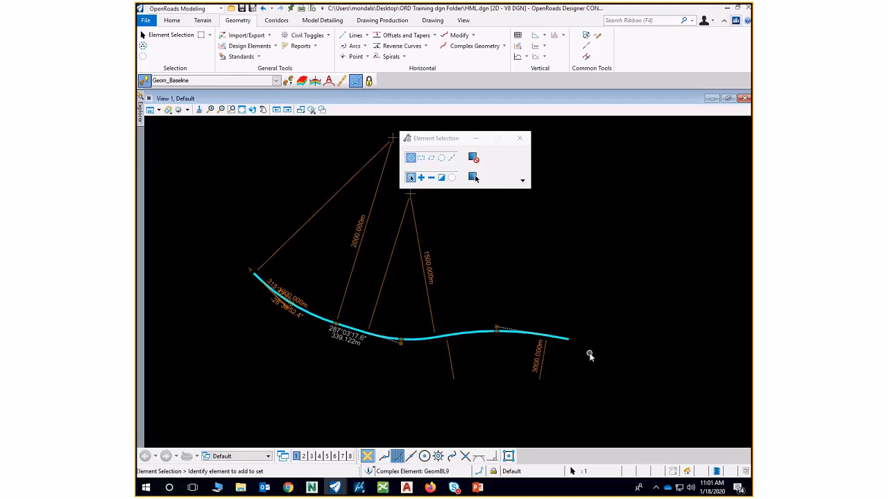
pyautogui.scroll(-1, 495, 359)
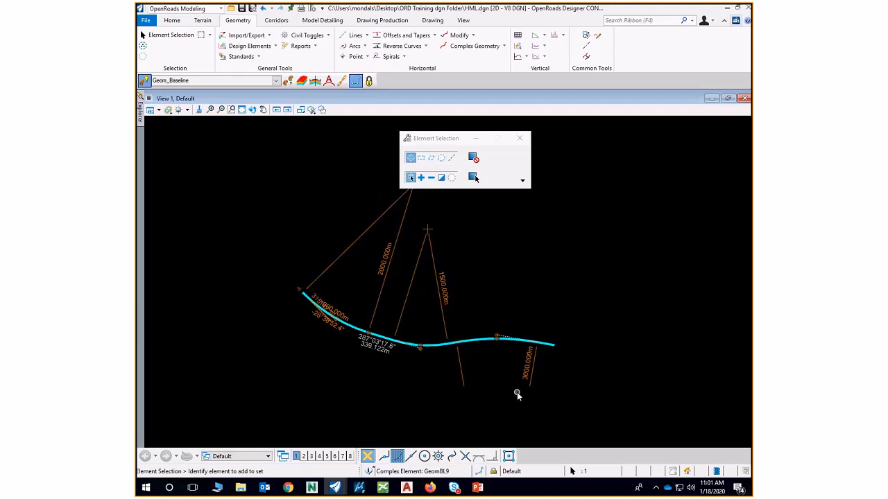
pyautogui.scroll(4, 534, 373)
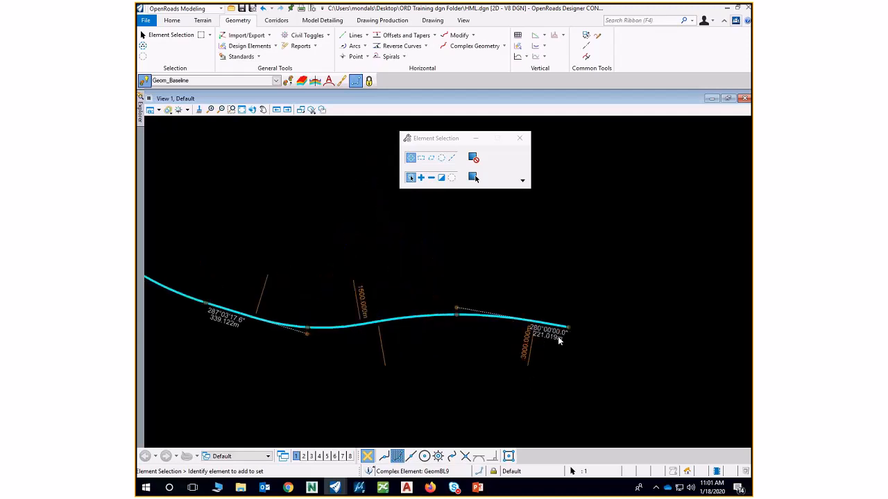
pyautogui.scroll(3, 565, 335)
pyautogui.scroll(-3, 599, 334)
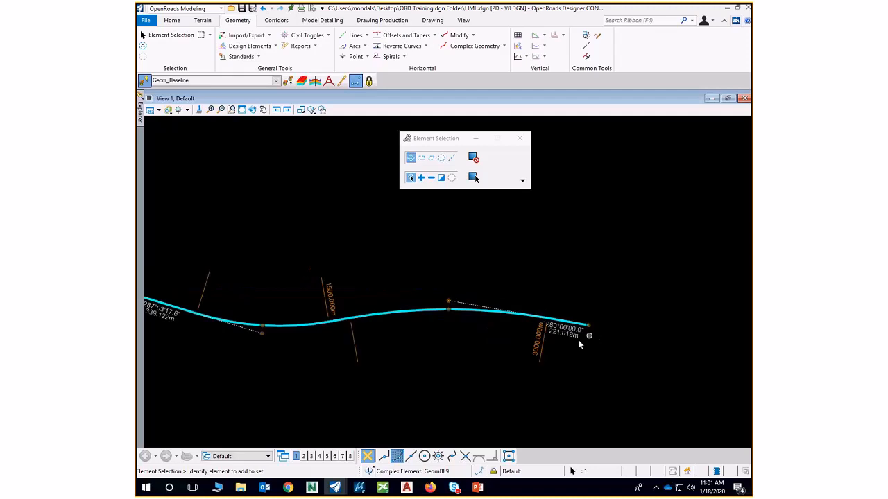
pyautogui.scroll(-3, 510, 333)
pyautogui.click(515, 282)
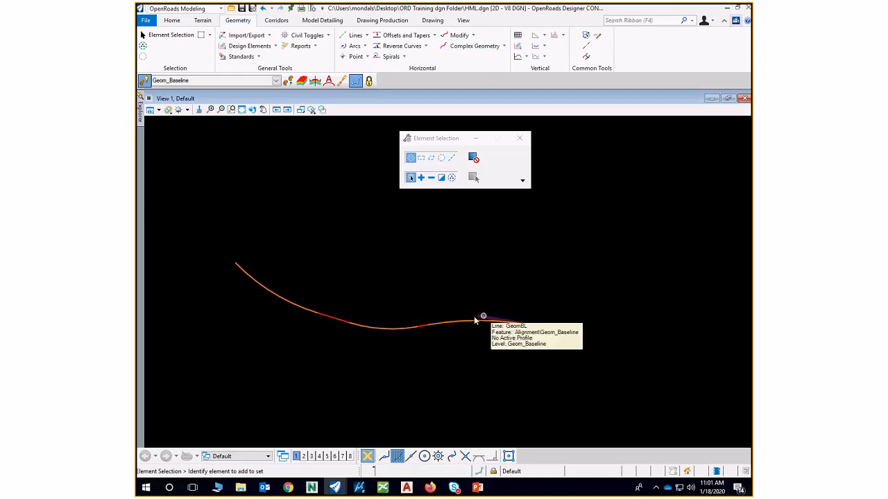
# Define the complex alignment's start station as 2+000 at a start distance of 0 m from its east end, and end the command.
pyautogui.click(473, 36)
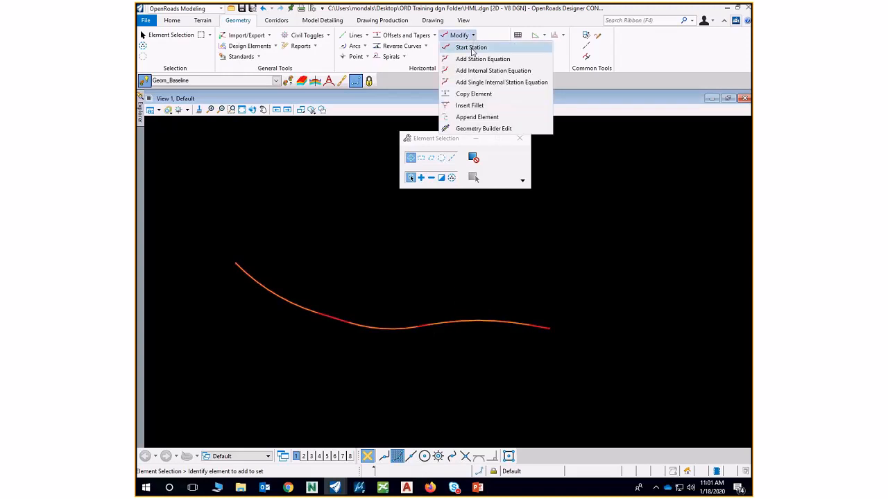
pyautogui.click(472, 48)
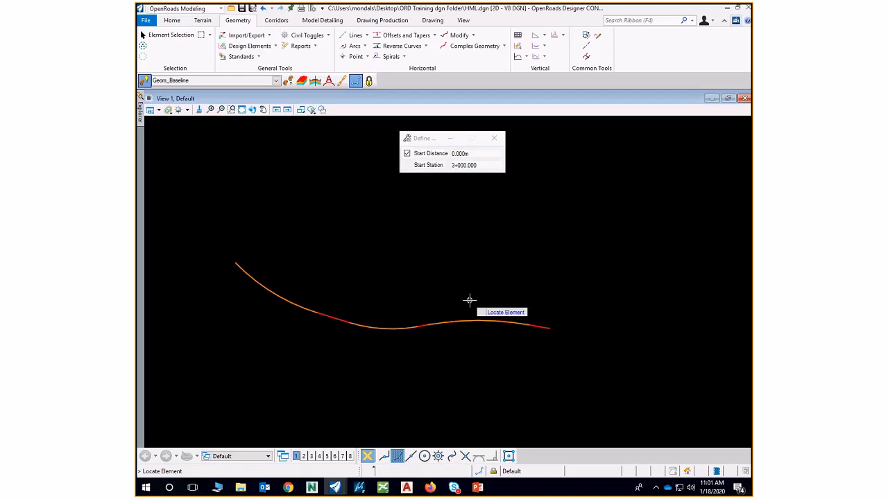
pyautogui.scroll(2, 538, 325)
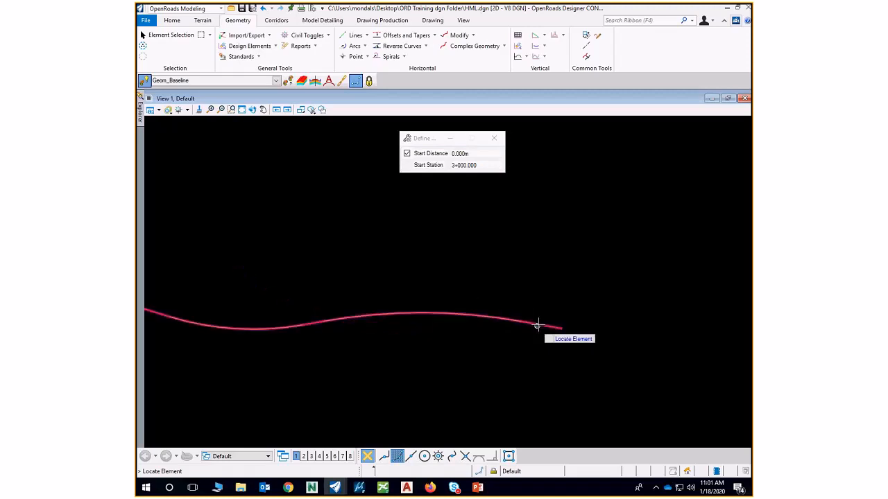
pyautogui.click(538, 324)
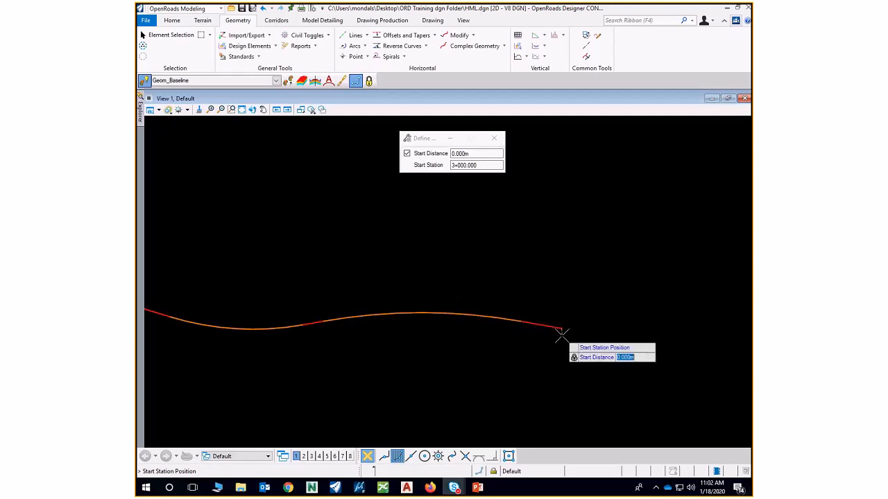
pyautogui.scroll(3, 561, 333)
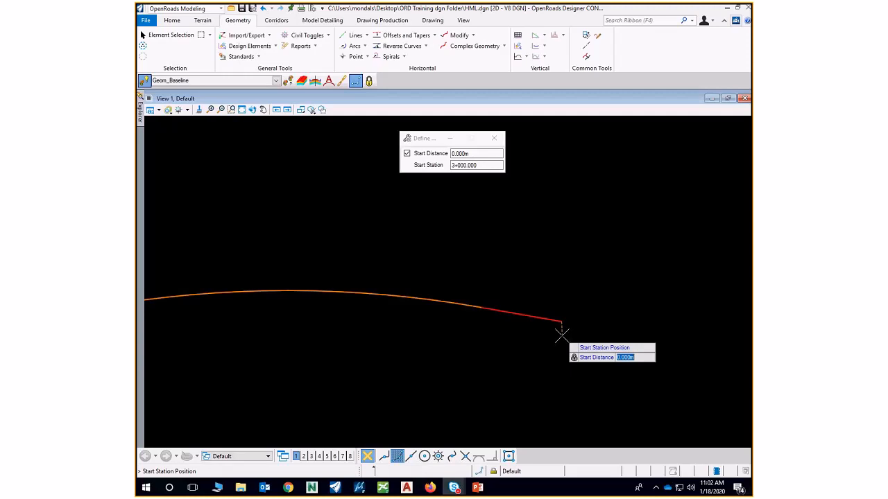
pyautogui.click(563, 316)
pyautogui.scroll(3, 558, 321)
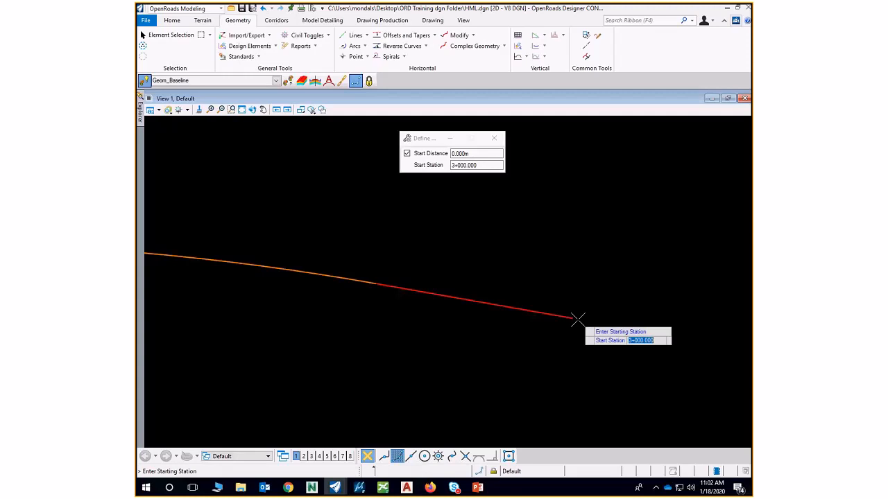
pyautogui.write('2000')
pyautogui.press('Return')
pyautogui.press('Return')
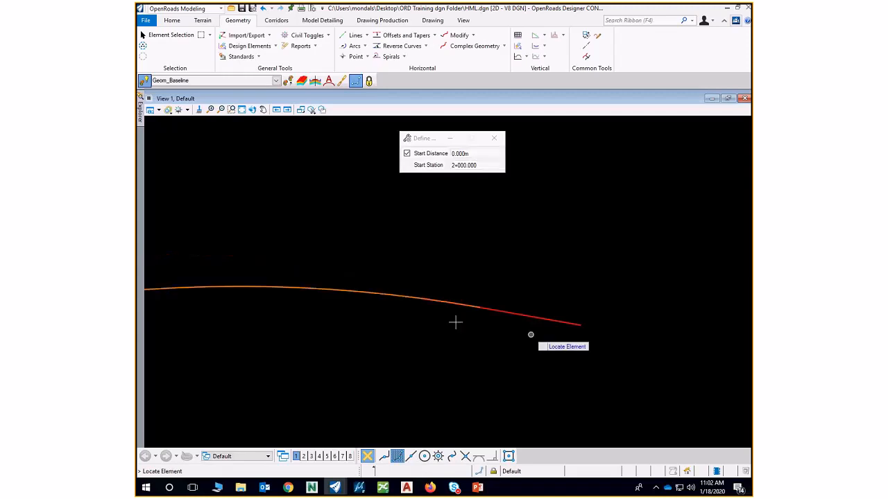
pyautogui.scroll(-4, 513, 338)
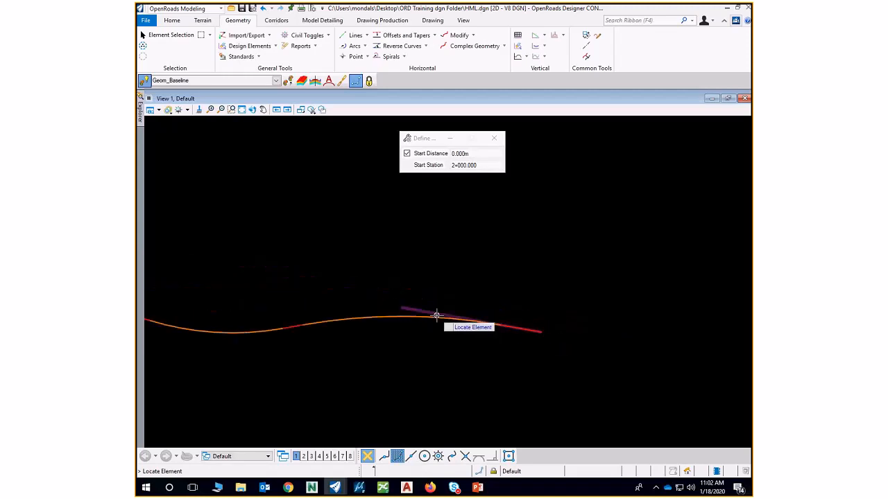
pyautogui.rightClick(409, 289)
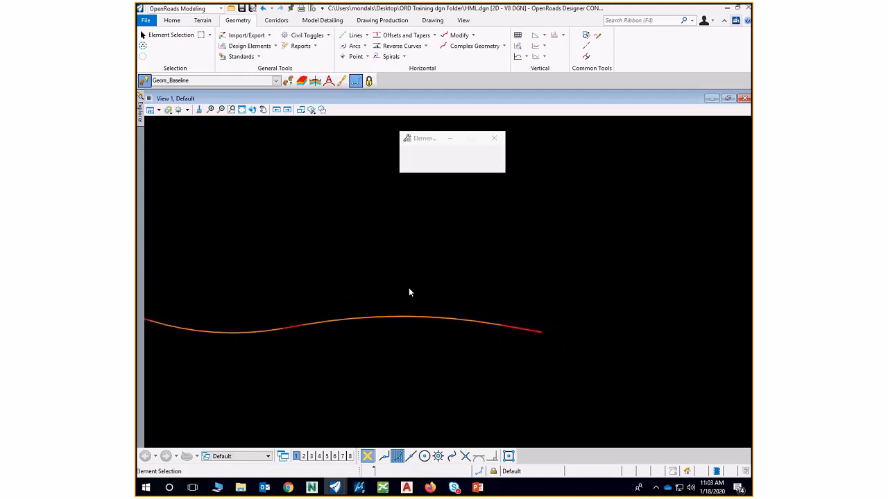
# Annotate the joined complex alignment with Annotate Element.
pyautogui.click(355, 321)
pyautogui.scroll(2, 558, 333)
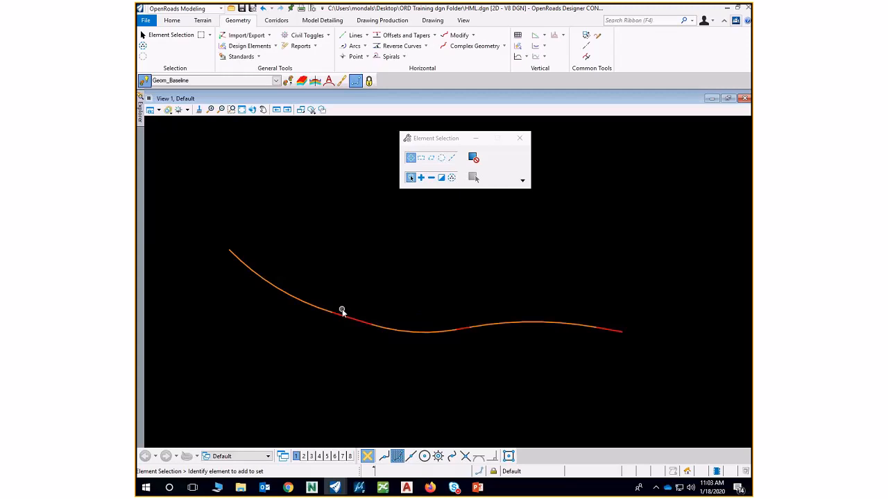
pyautogui.click(382, 20)
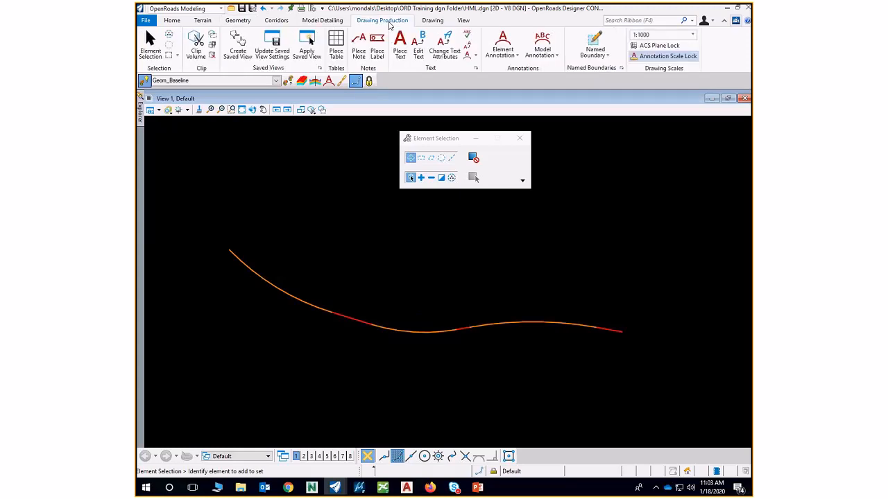
pyautogui.click(510, 60)
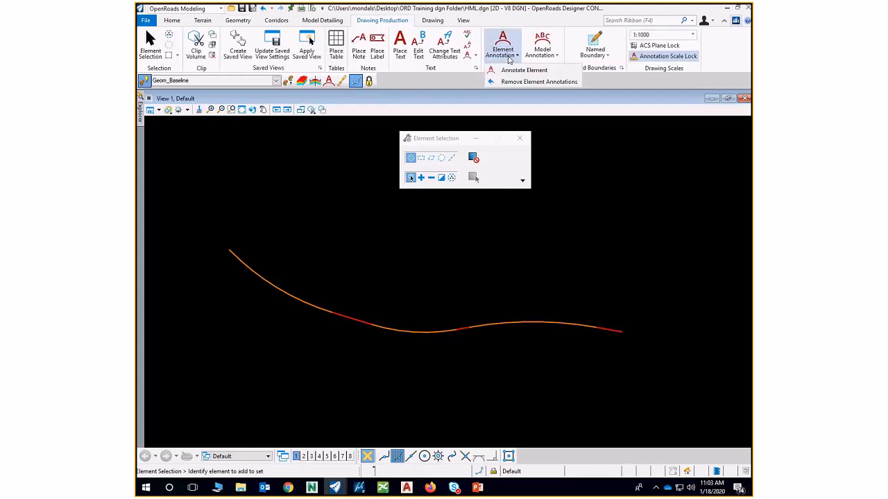
pyautogui.click(524, 70)
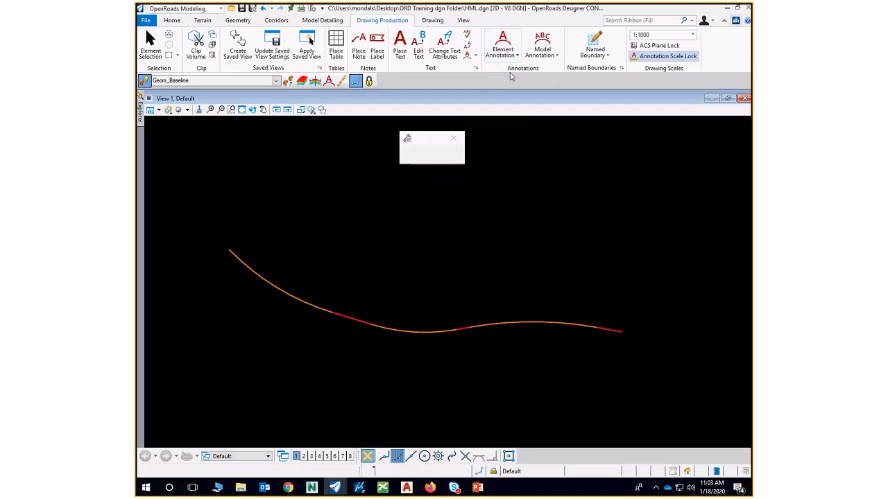
pyautogui.click(591, 324)
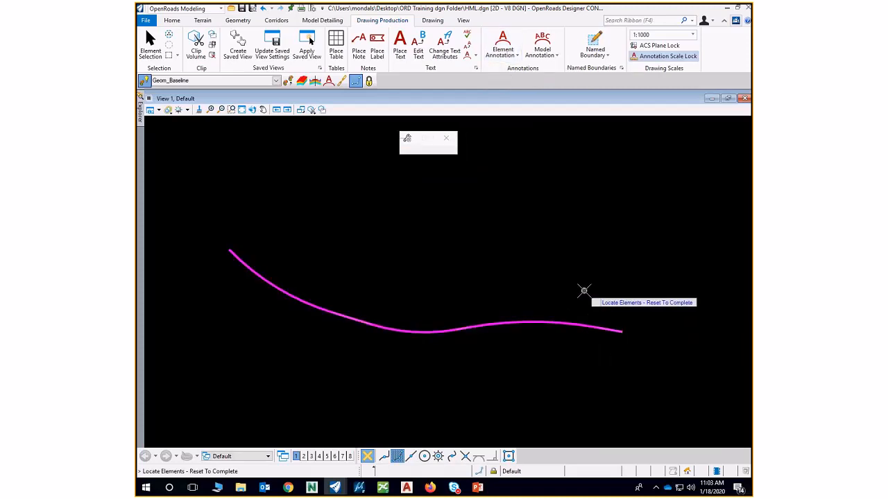
pyautogui.rightClick(605, 236)
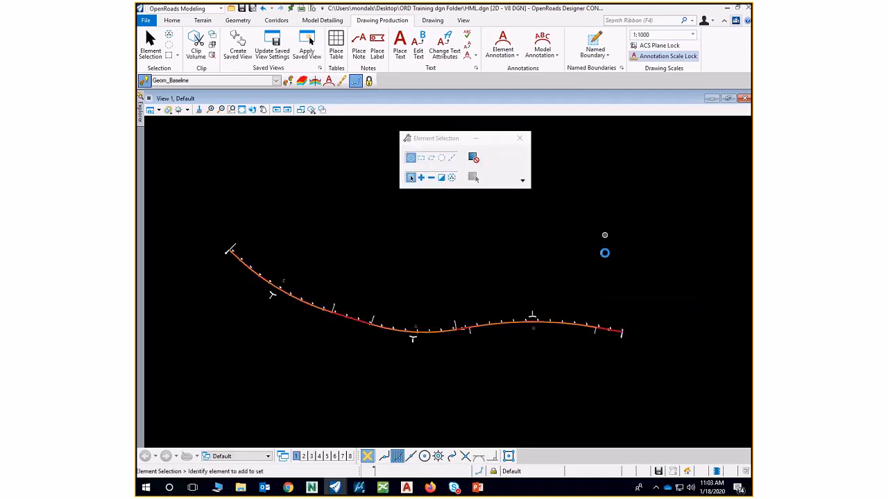
# Set the annotation scale to a custom paper-to-design ratio of 1:2000 and close the selection settings.
pyautogui.click(686, 38)
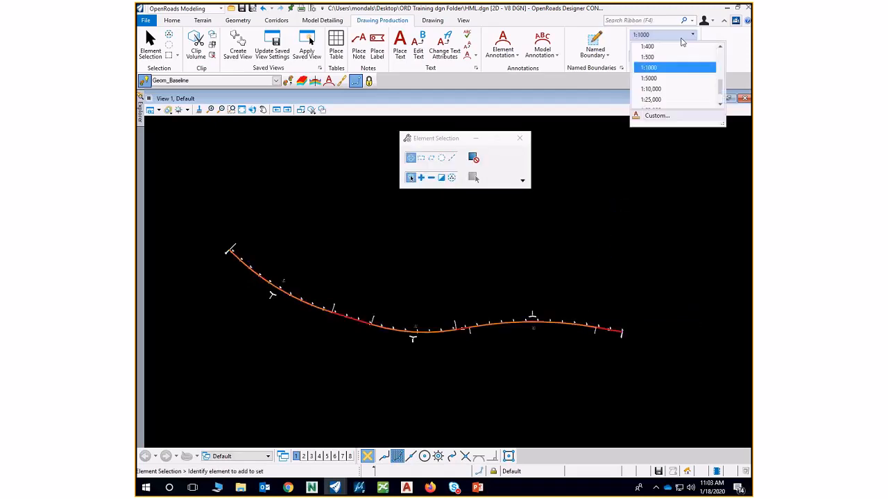
pyautogui.click(651, 121)
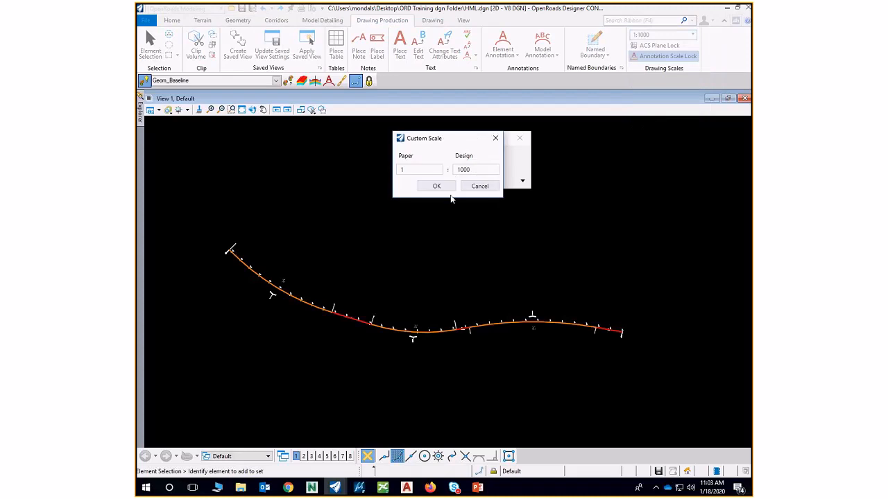
pyautogui.write('2000')
pyautogui.press('Return')
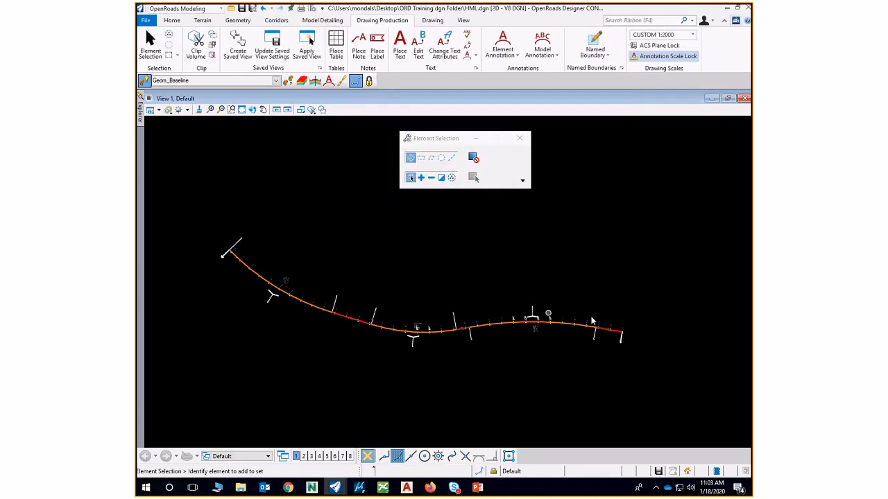
pyautogui.click(525, 144)
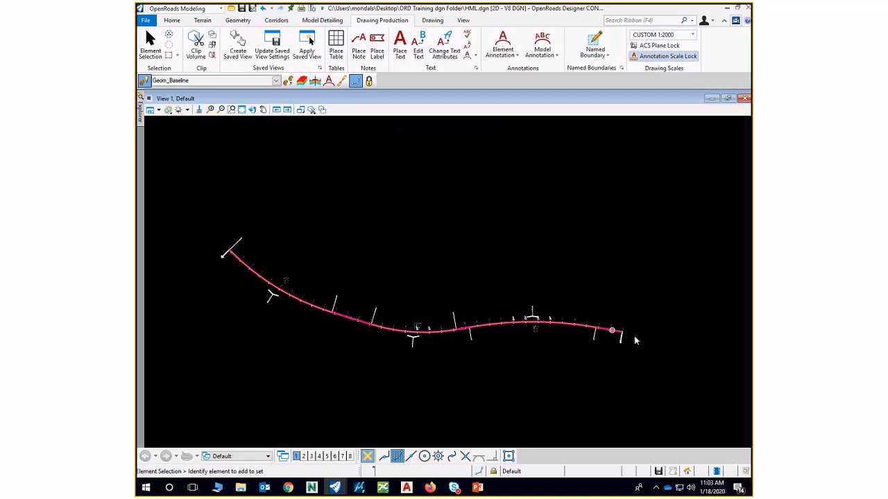
# Examine the station, PC, PI, PT and curve data annotations from the alignment's east end to its middle curve.
pyautogui.scroll(5, 625, 333)
pyautogui.scroll(4, 591, 328)
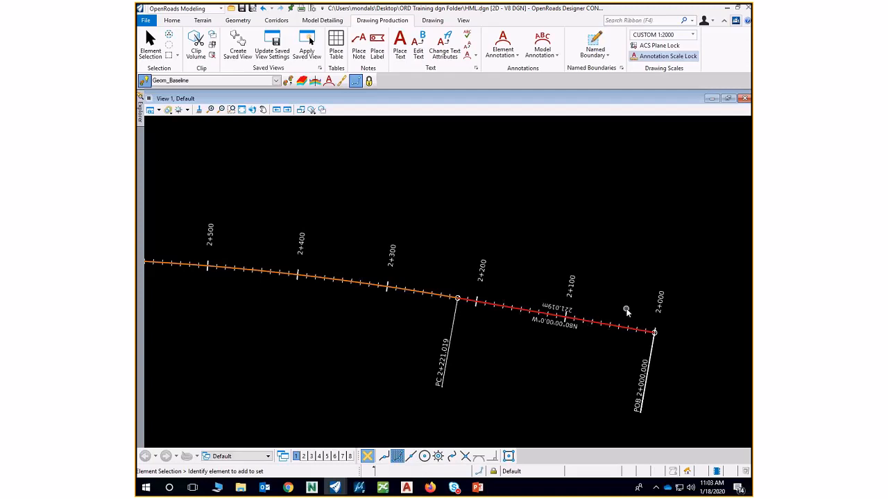
pyautogui.scroll(-5, 573, 342)
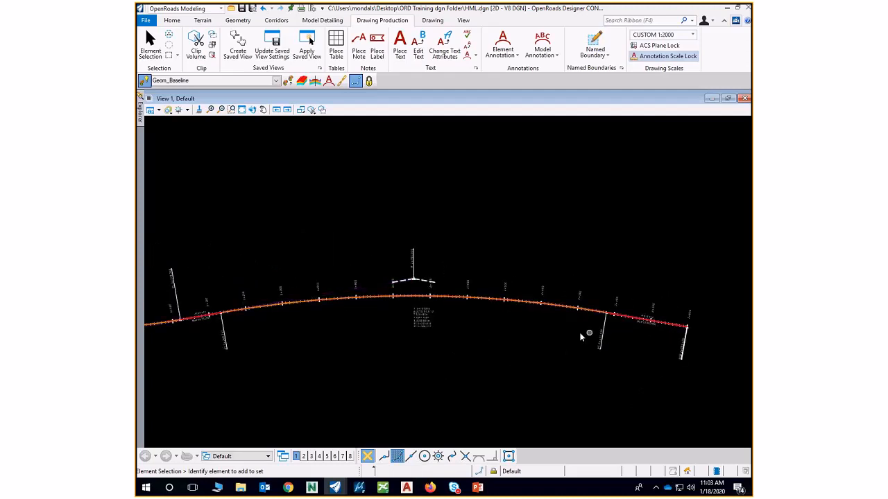
pyautogui.scroll(3, 614, 314)
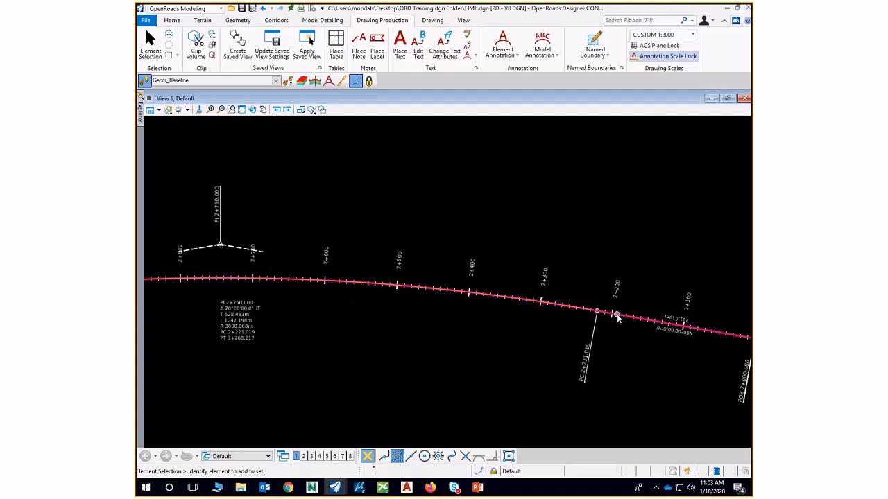
pyautogui.scroll(2, 618, 318)
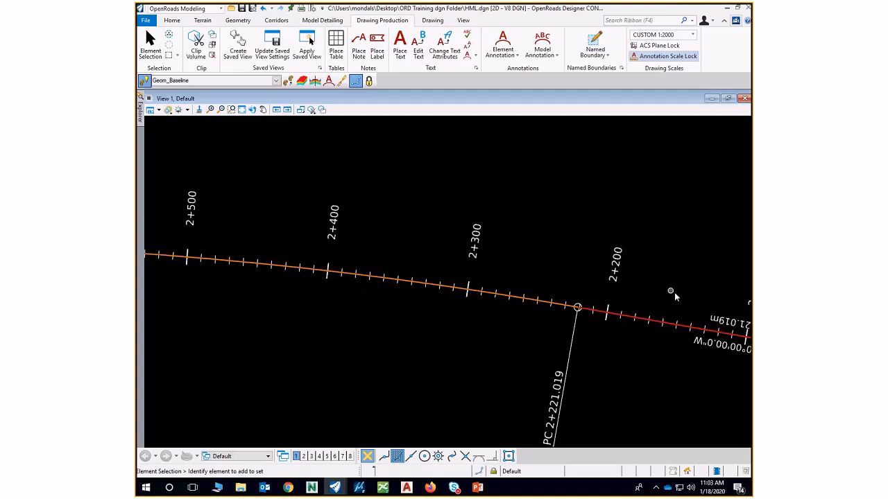
pyautogui.scroll(-5, 673, 294)
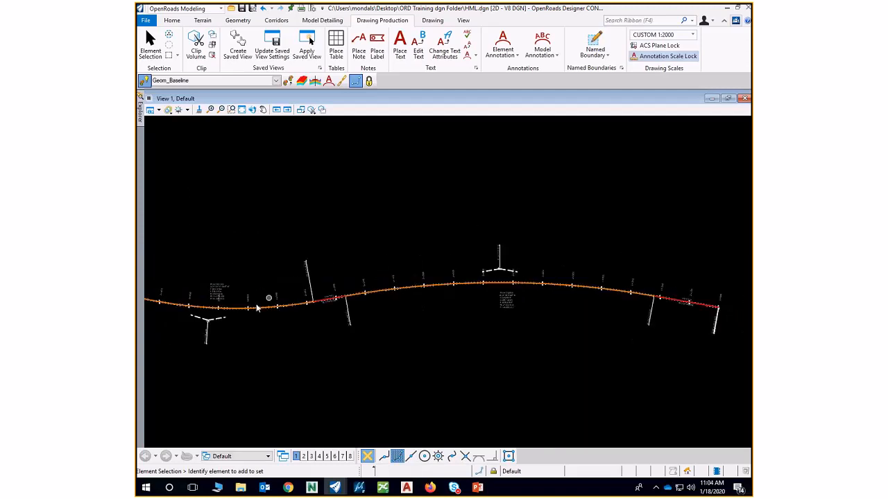
pyautogui.scroll(5, 233, 307)
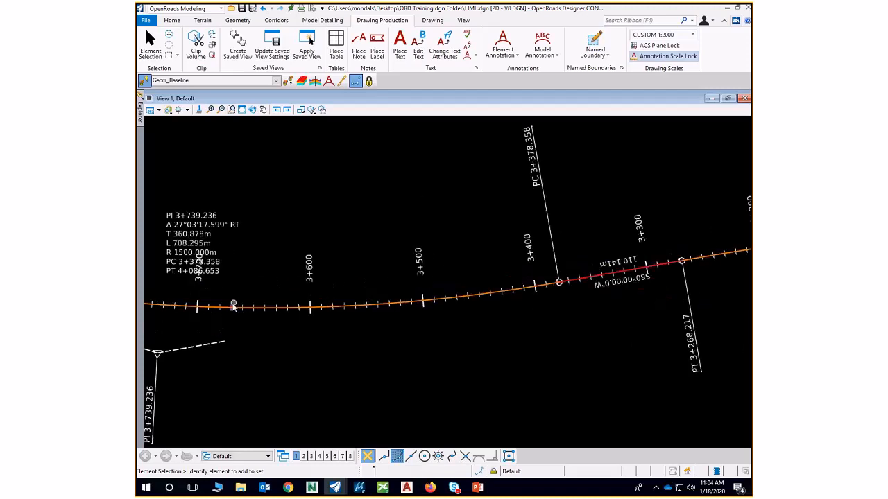
pyautogui.scroll(-3, 574, 301)
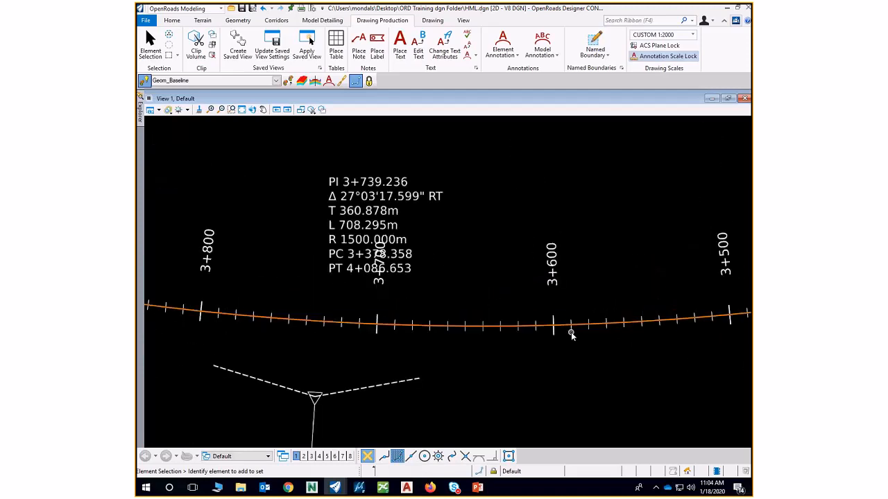
pyautogui.scroll(-4, 610, 303)
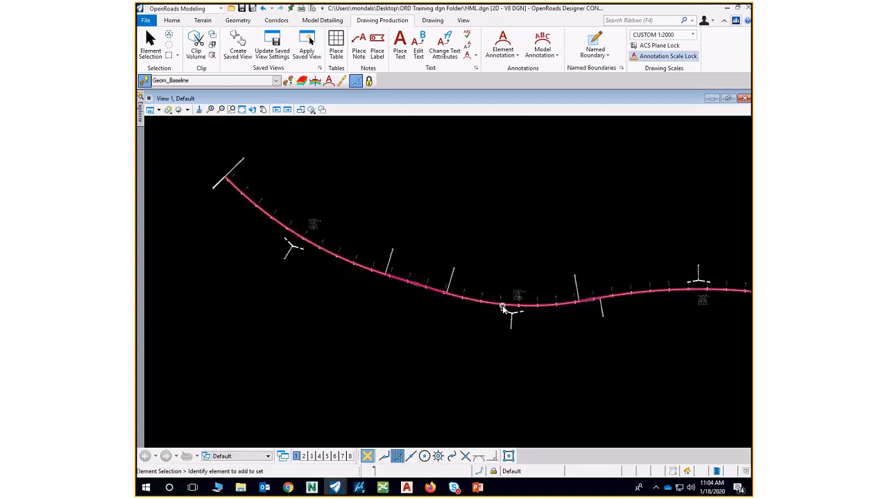
# Examine the end point and station annotations along the alignment's westernmost curve.
pyautogui.scroll(4, 237, 174)
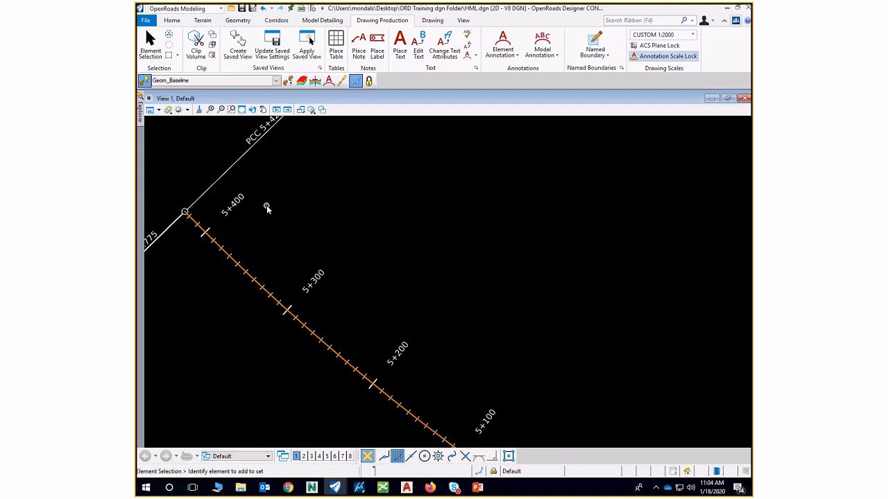
pyautogui.scroll(-1, 267, 209)
pyautogui.scroll(-2, 267, 208)
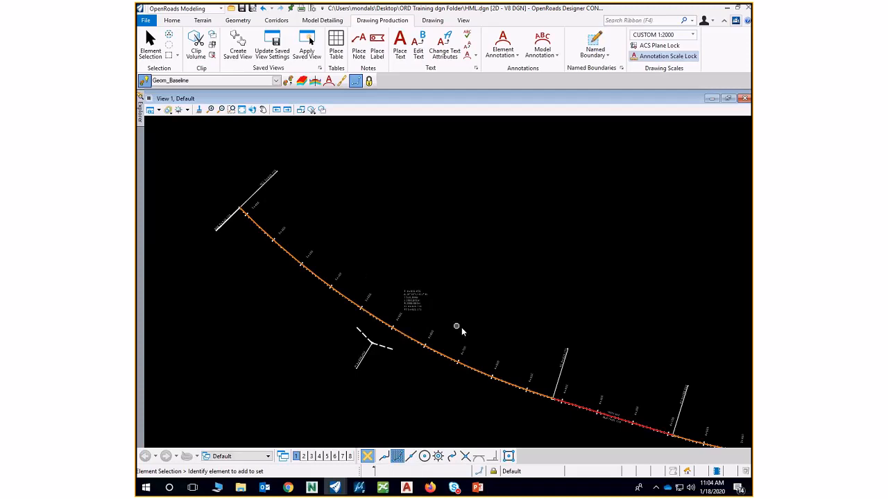
pyautogui.scroll(-4, 462, 329)
pyautogui.scroll(3, 367, 276)
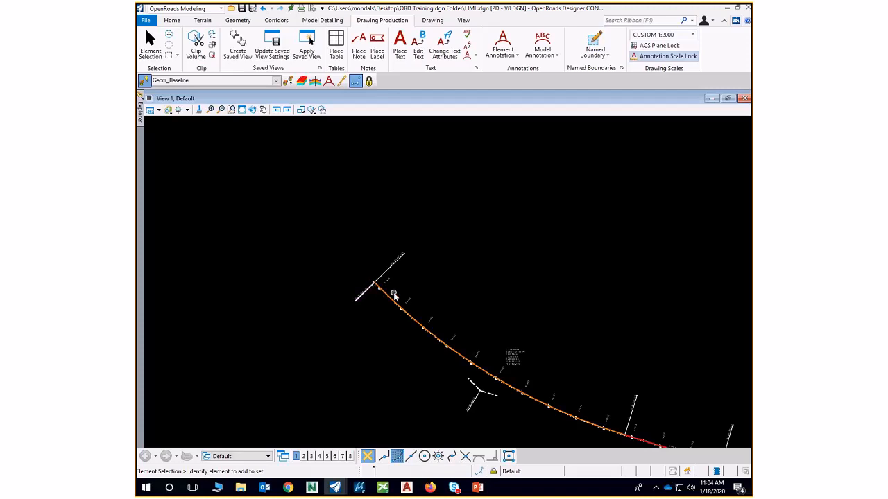
pyautogui.scroll(-2, 345, 273)
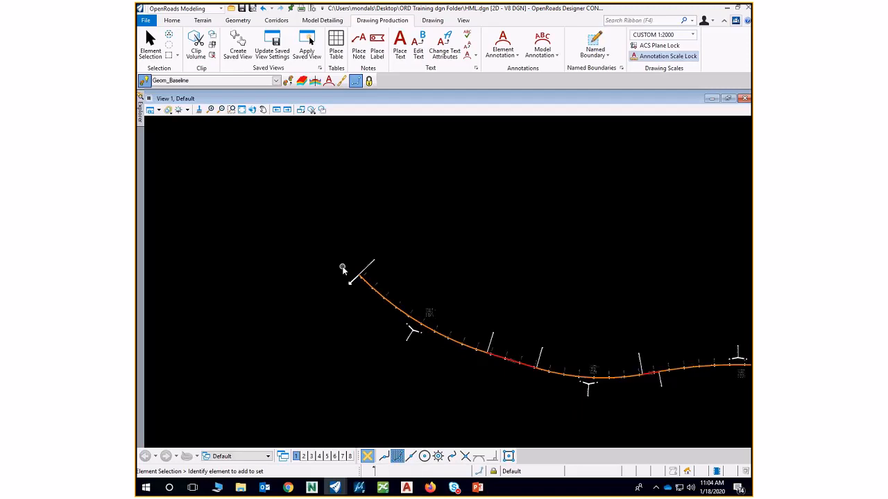
pyautogui.scroll(2, 362, 281)
pyautogui.scroll(-1, 361, 283)
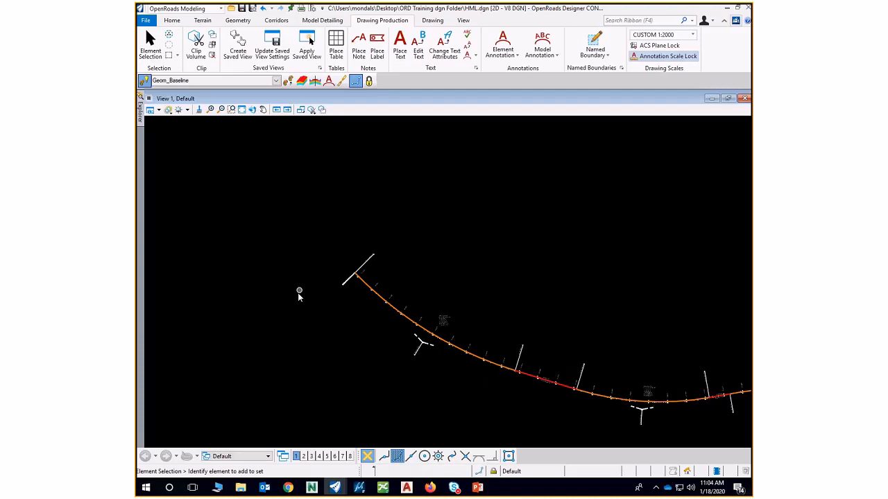
pyautogui.scroll(-2, 314, 301)
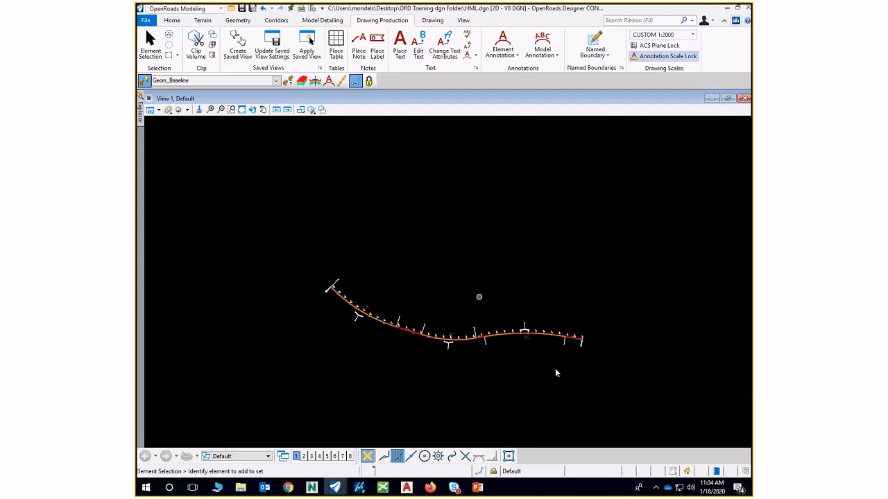
# Review the annotations from the east end back to the straight between the middle and westernmost curves.
pyautogui.scroll(2, 572, 335)
pyautogui.scroll(1, 573, 335)
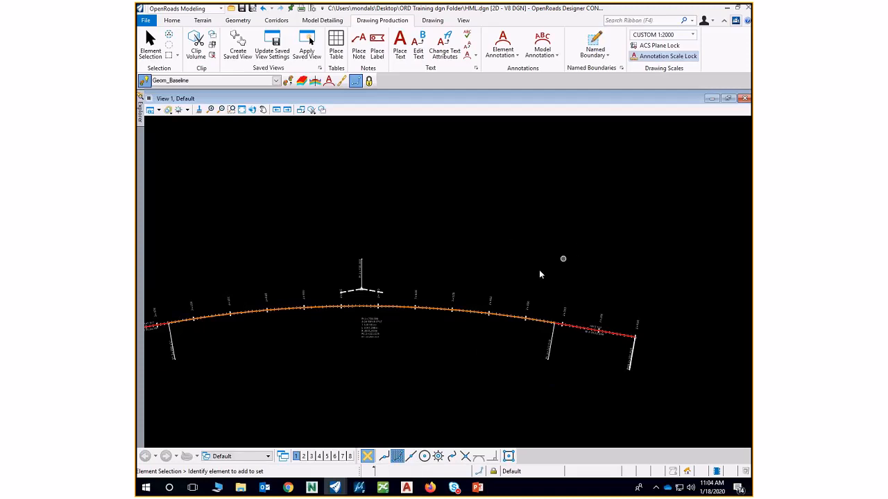
pyautogui.scroll(-2, 543, 299)
pyautogui.moveTo(249, 323); pyautogui.dragTo(513, 338, button='middle')
pyautogui.scroll(2, 457, 345)
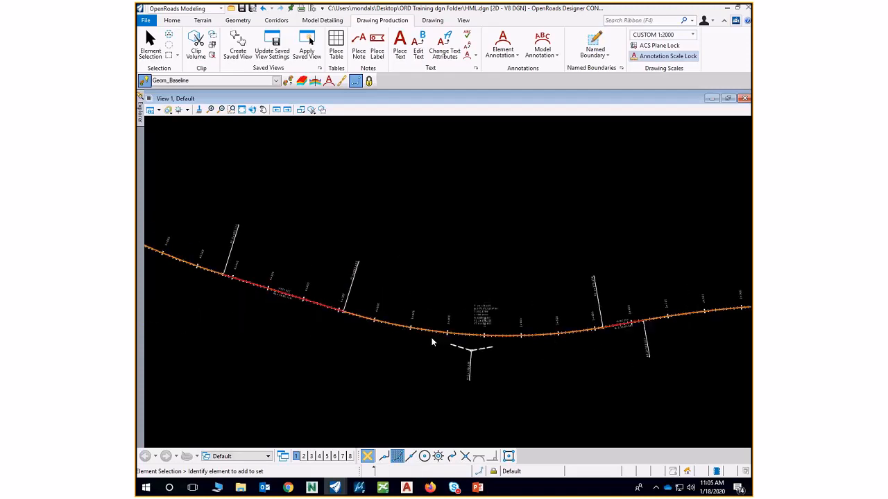
pyautogui.moveTo(459, 343); pyautogui.dragTo(461, 316, button='middle')
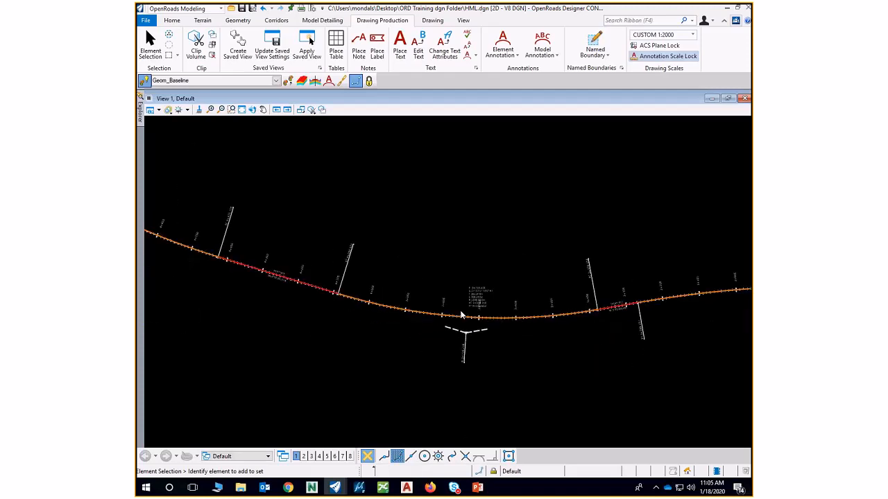
pyautogui.scroll(2, 238, 268)
pyautogui.moveTo(238, 268); pyautogui.dragTo(342, 298, button='middle')
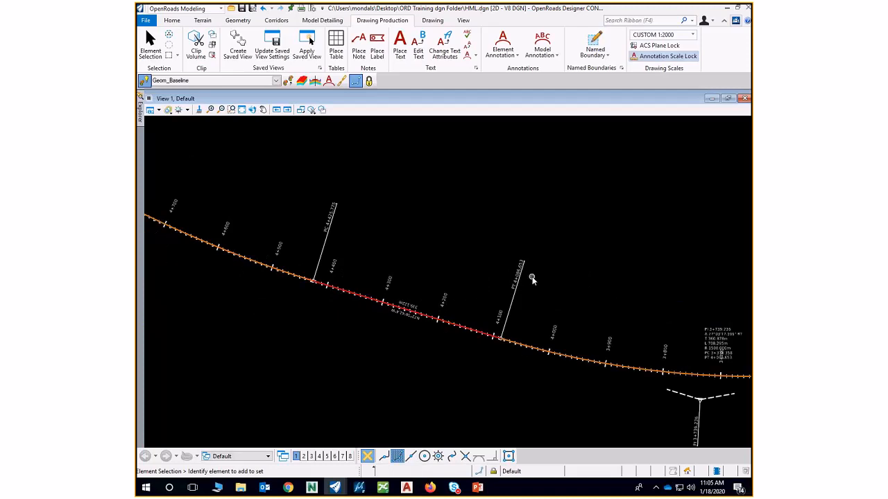
pyautogui.scroll(2, 396, 293)
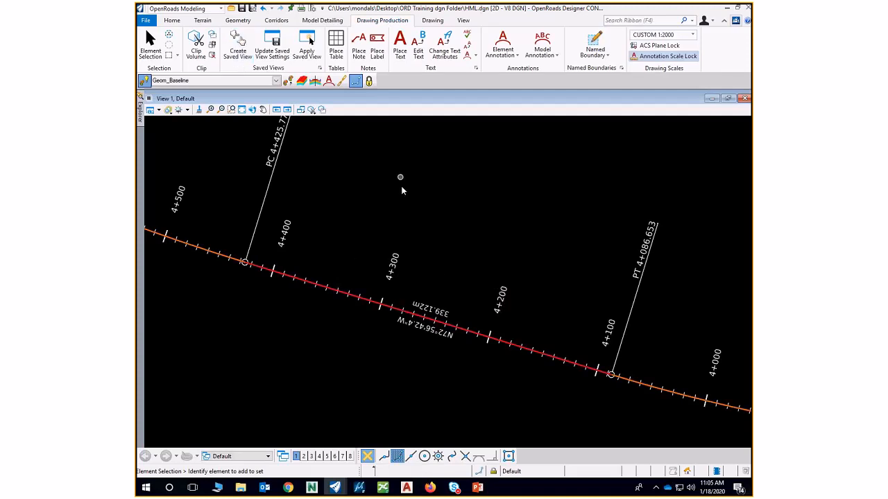
# Open the Civil AccuDraw toolbar and toggle Civil AccuDraw on.
pyautogui.click(233, 21)
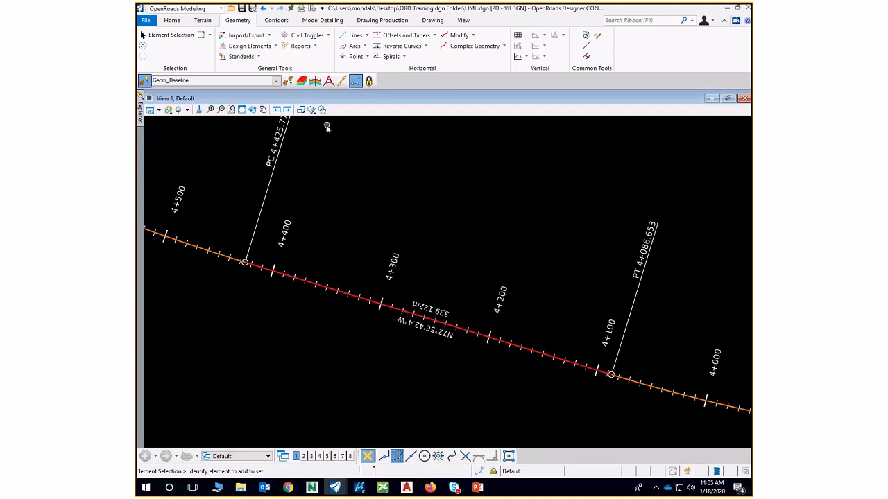
pyautogui.click(328, 35)
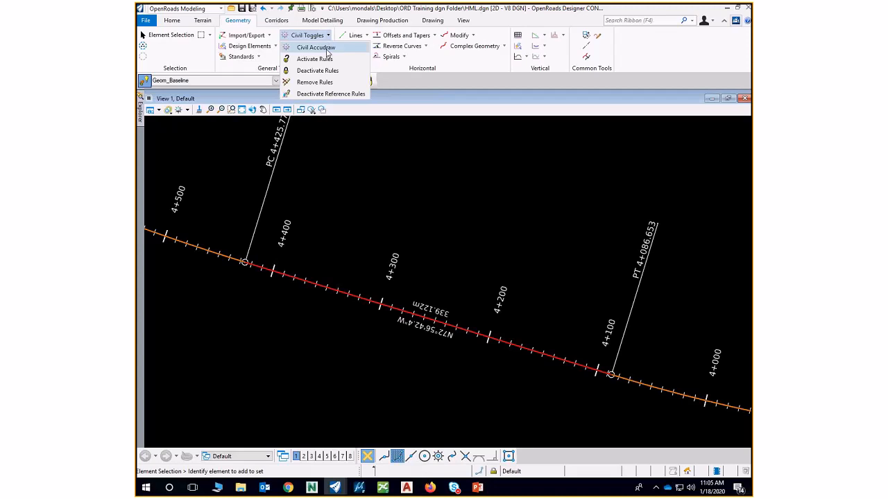
pyautogui.click(325, 48)
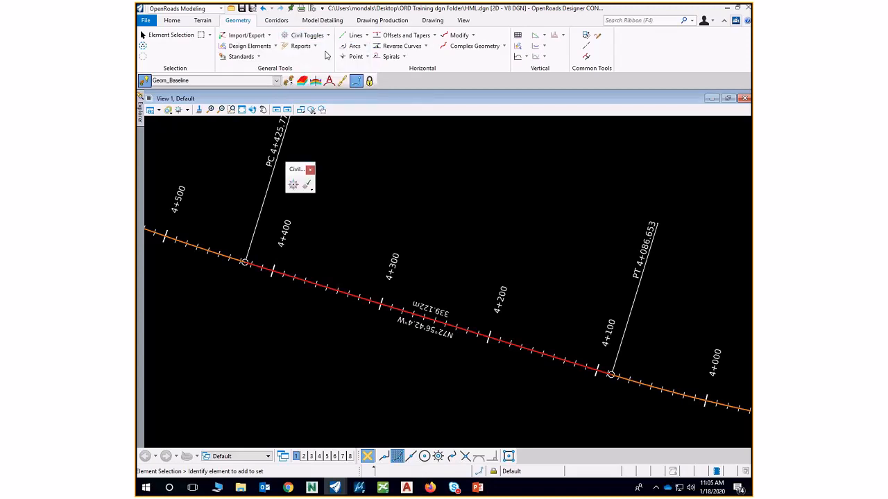
pyautogui.click(293, 184)
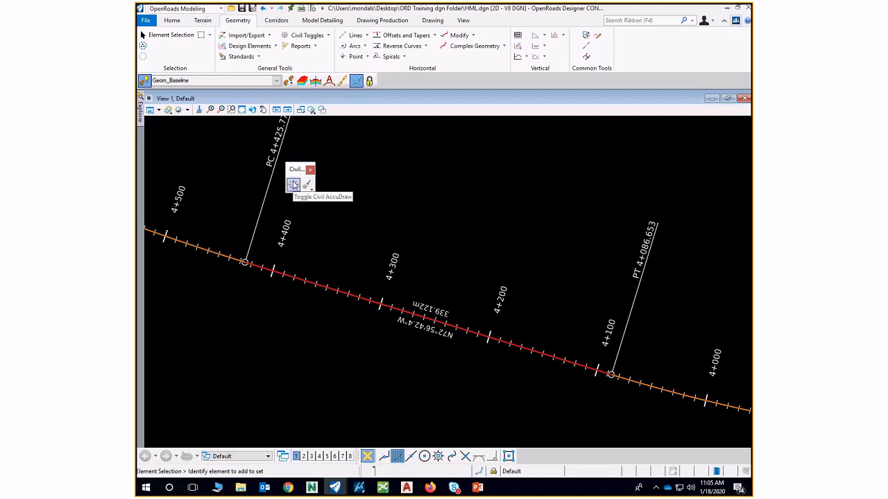
pyautogui.click(293, 184)
pyautogui.click(520, 141)
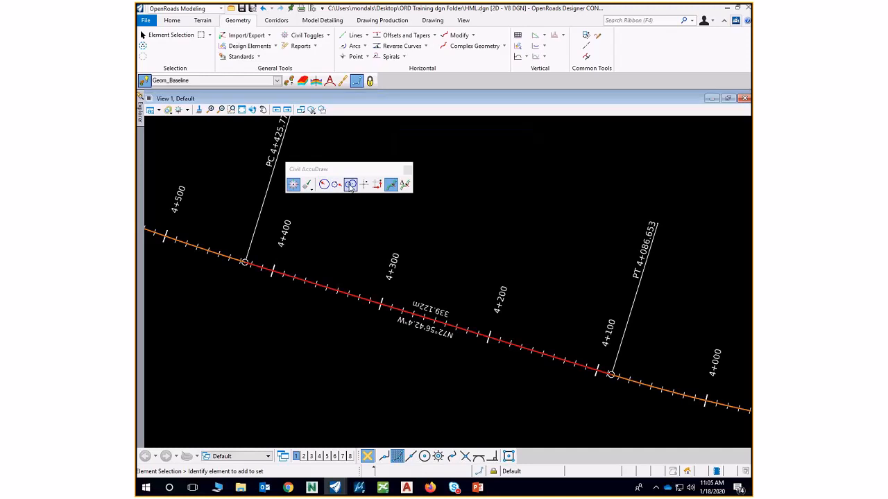
pyautogui.click(393, 185)
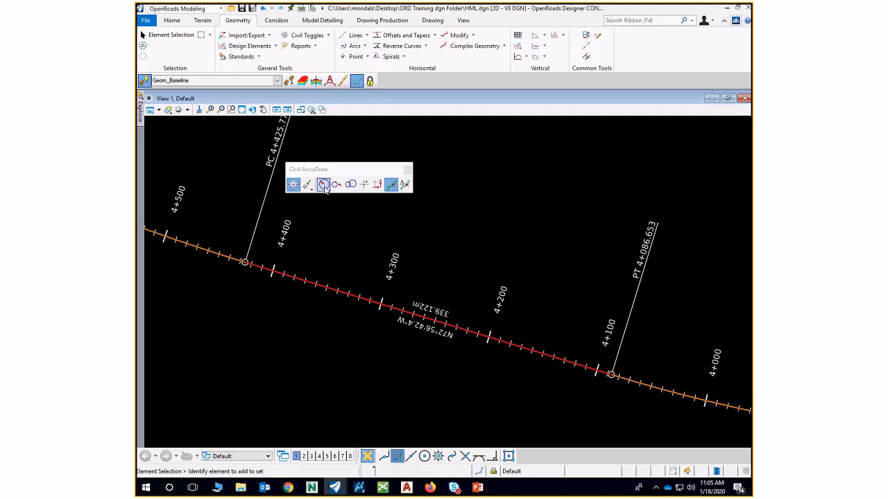
# Start a Line with Civil AccuDraw's station-offset mode and set the Geom_Baseline alignment as the reference element.
pyautogui.click(393, 185)
pyautogui.click(352, 46)
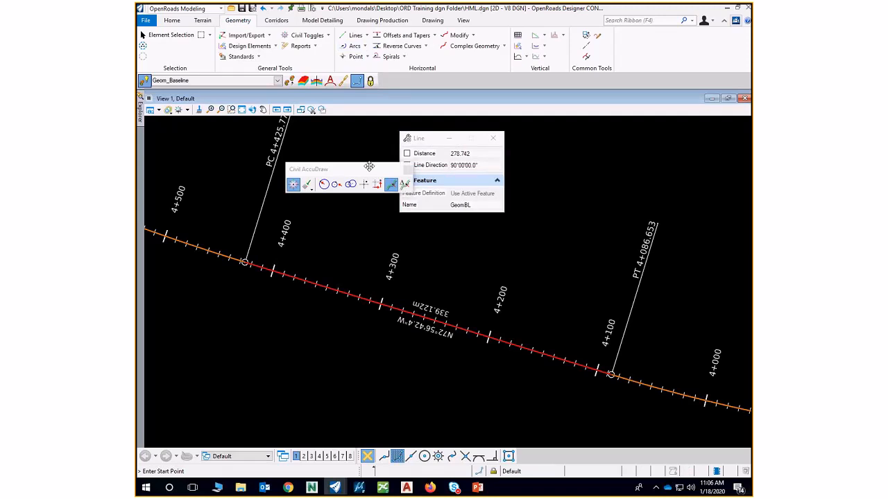
pyautogui.moveTo(369, 167); pyautogui.dragTo(303, 161)
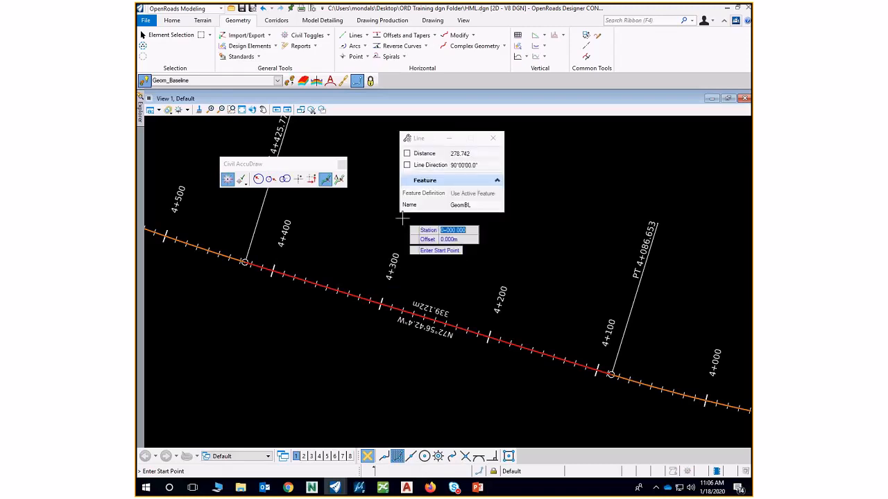
pyautogui.press('o')
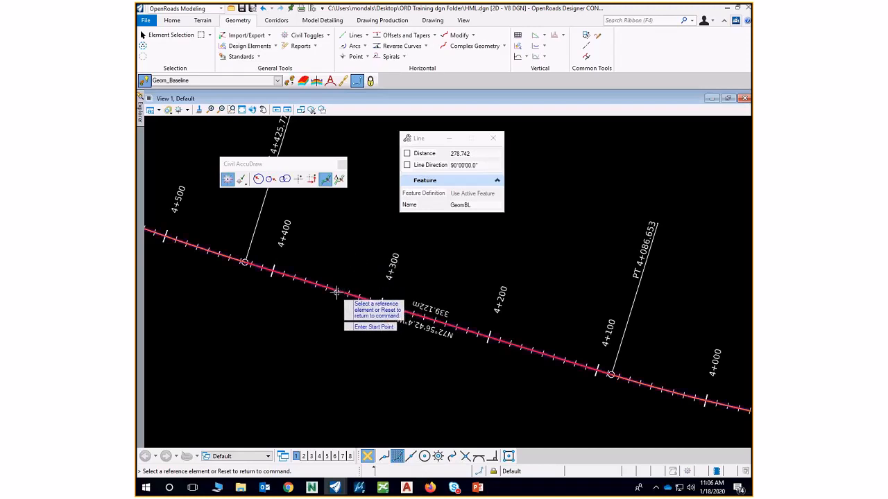
pyautogui.scroll(2, 337, 293)
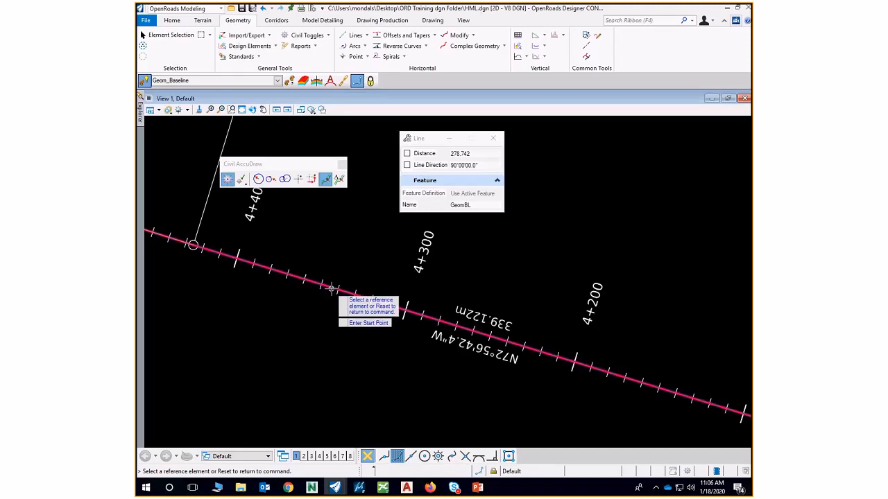
pyautogui.click(332, 289)
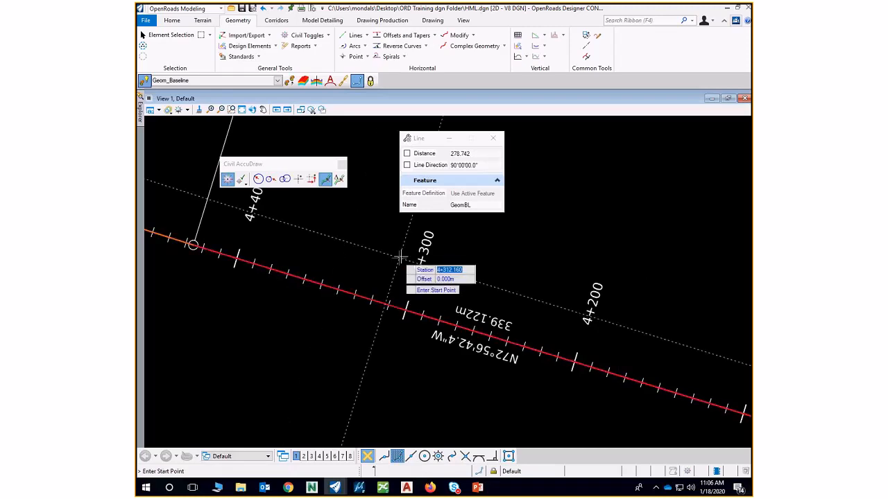
# Place the line's start point on the alignment at station 4+300 with an offset of 0.000 m.
pyautogui.scroll(-3, 401, 258)
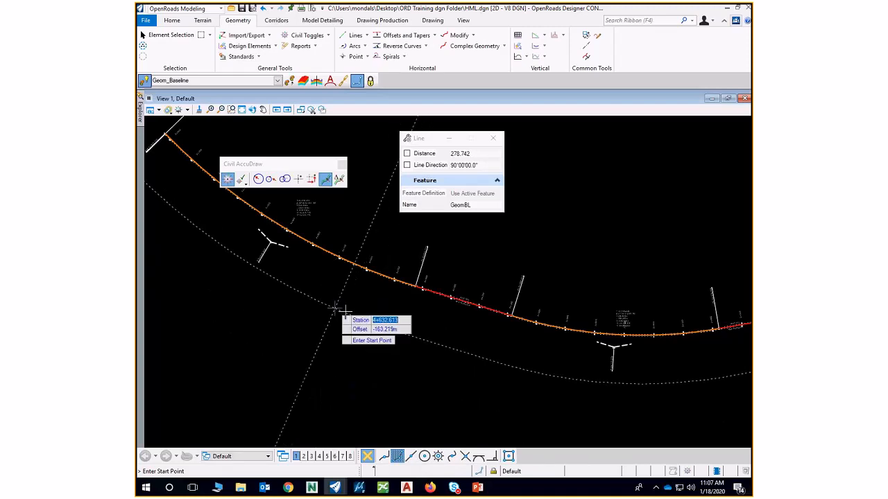
pyautogui.scroll(4, 454, 309)
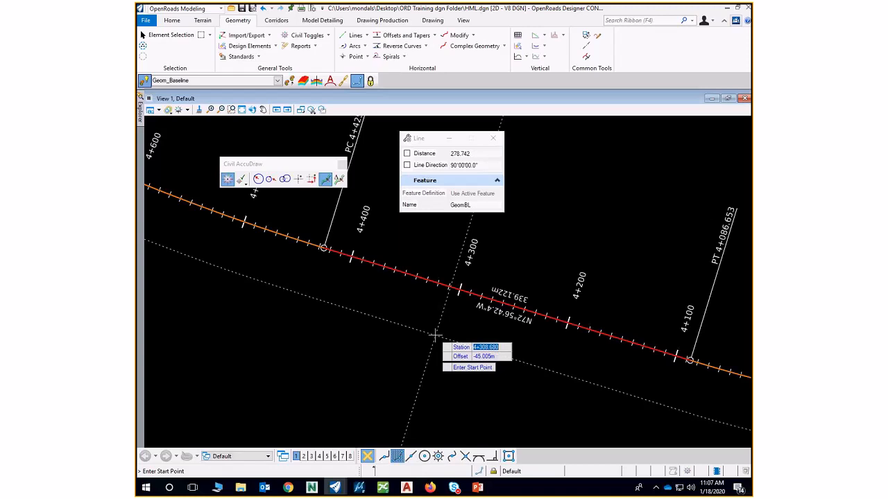
pyautogui.write('4300')
pyautogui.press('Tab')
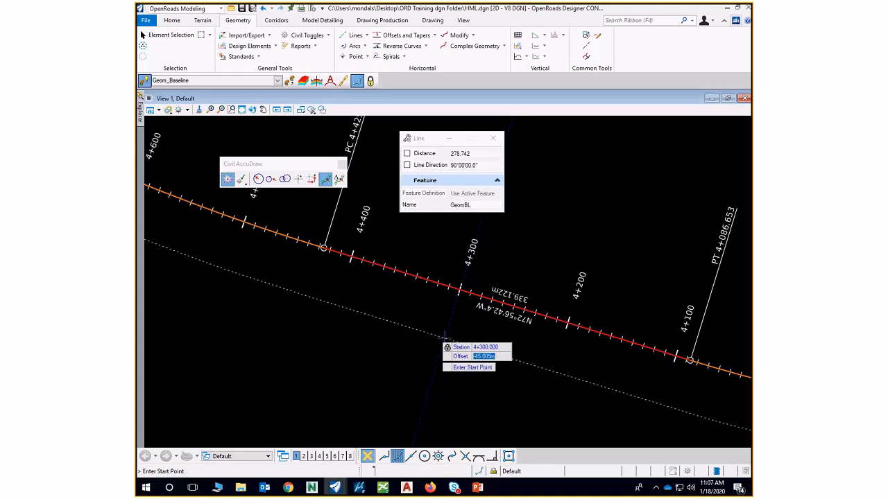
pyautogui.scroll(2, 448, 324)
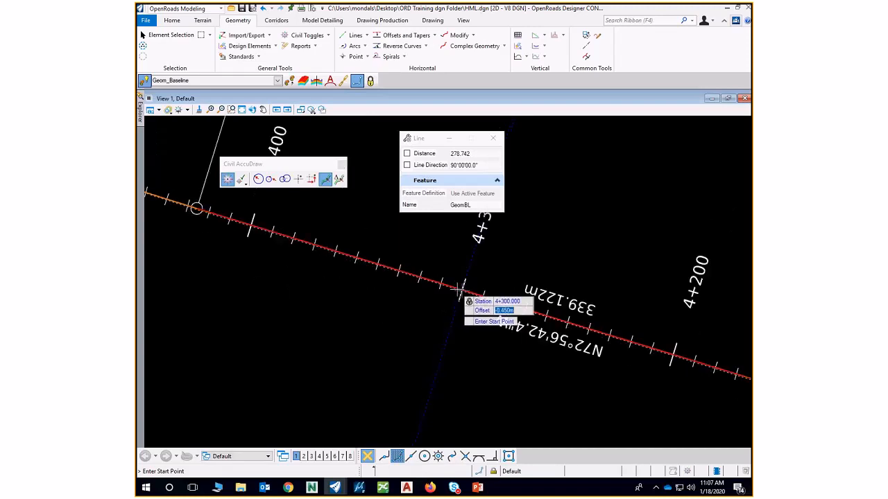
pyautogui.scroll(1, 460, 294)
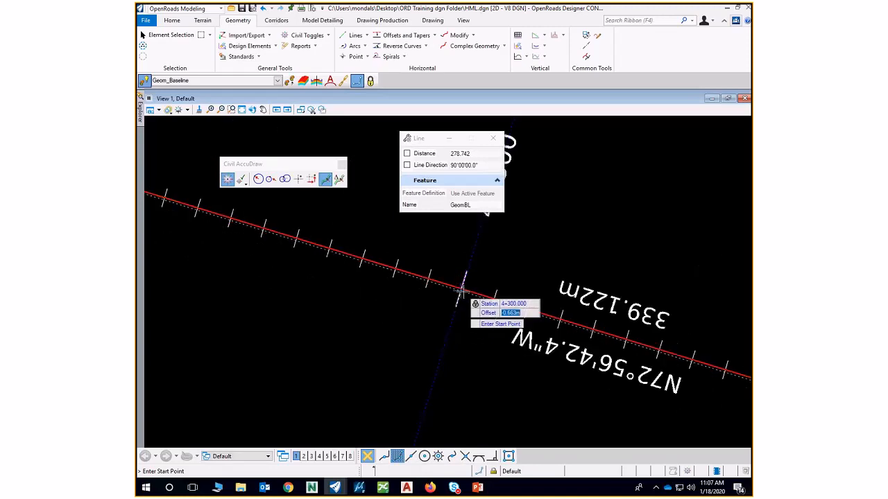
pyautogui.scroll(1, 460, 293)
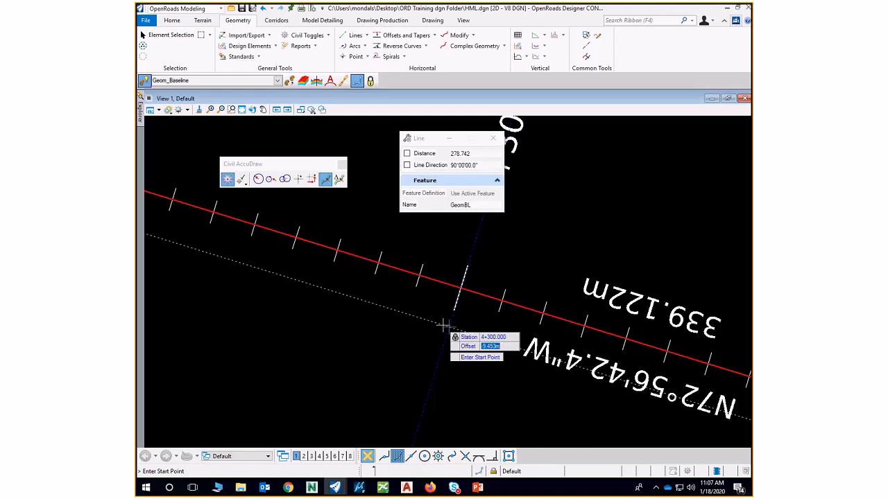
pyautogui.write('0.000m')
pyautogui.press('Tab')
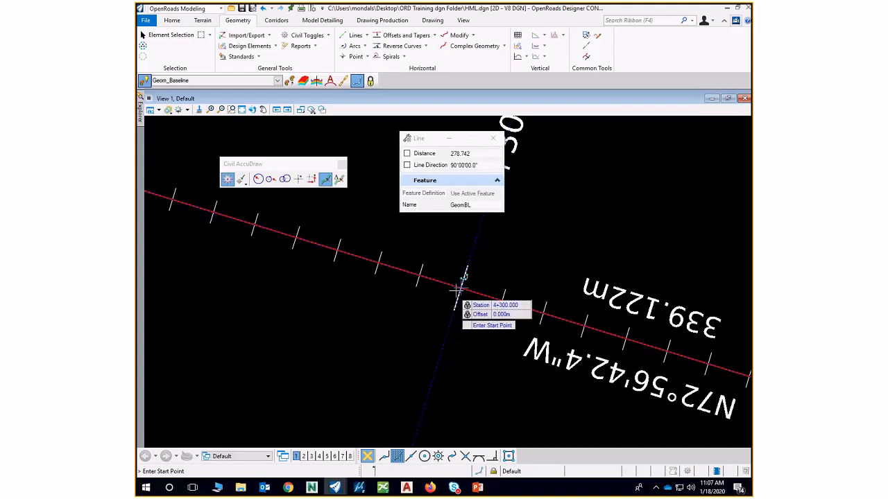
pyautogui.press('Return')
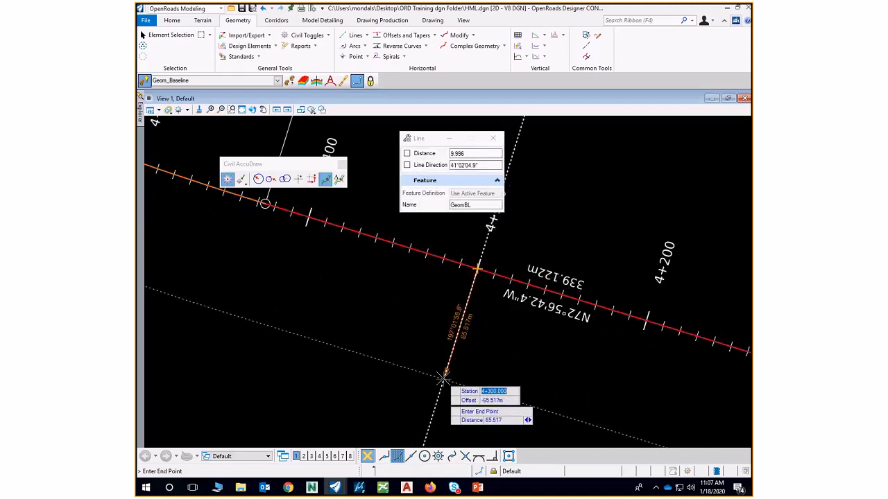
# End the line about 223 m south of the alignment, roughly perpendicular to it at station 4+300.
pyautogui.scroll(-3, 444, 380)
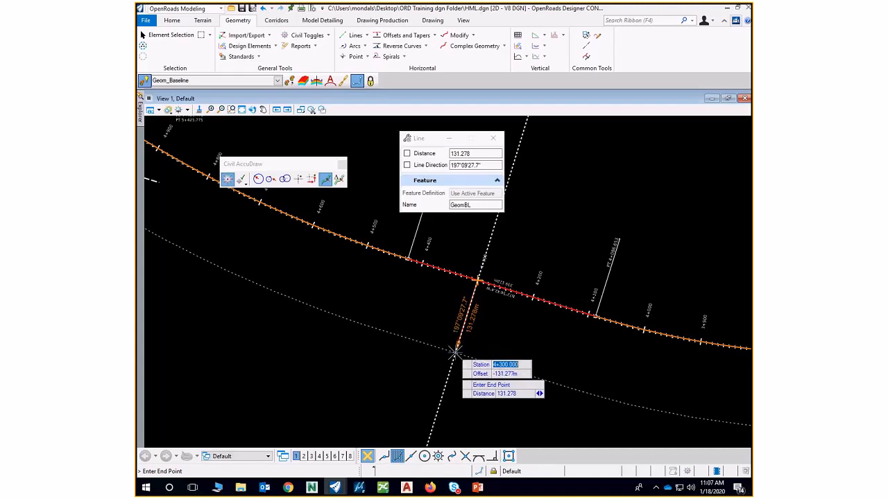
pyautogui.click(438, 402)
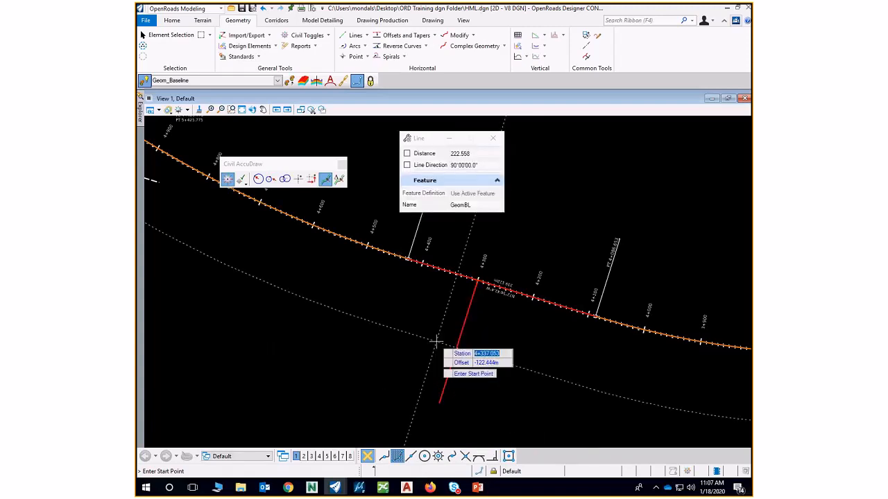
pyautogui.scroll(-3, 436, 339)
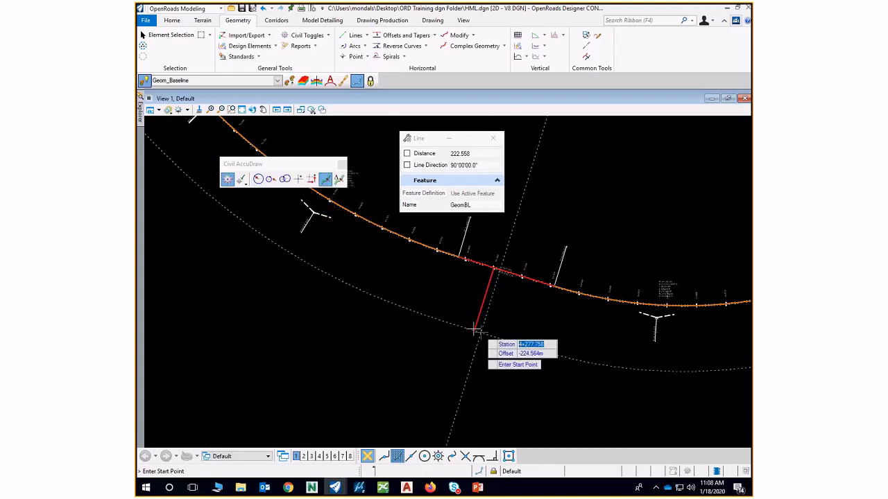
# Turn Civil AccuDraw off, put its toolbar away and leave the Line command.
pyautogui.click(227, 180)
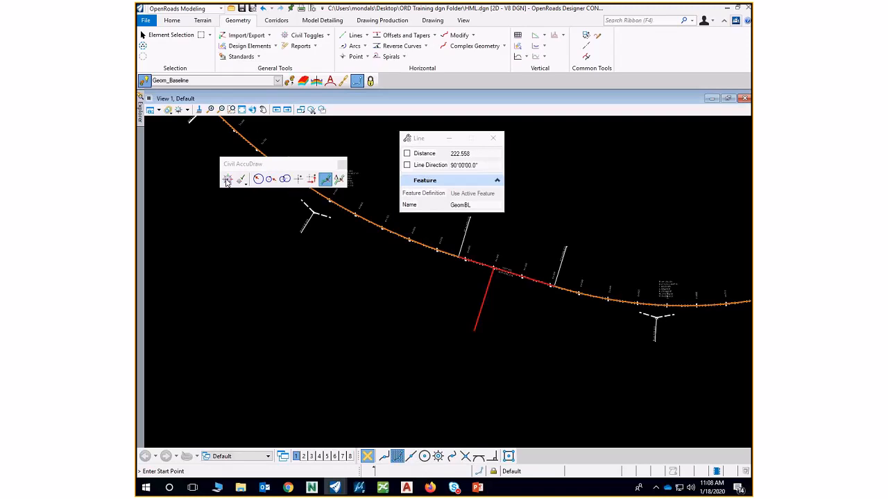
pyautogui.moveTo(299, 165); pyautogui.dragTo(323, 172)
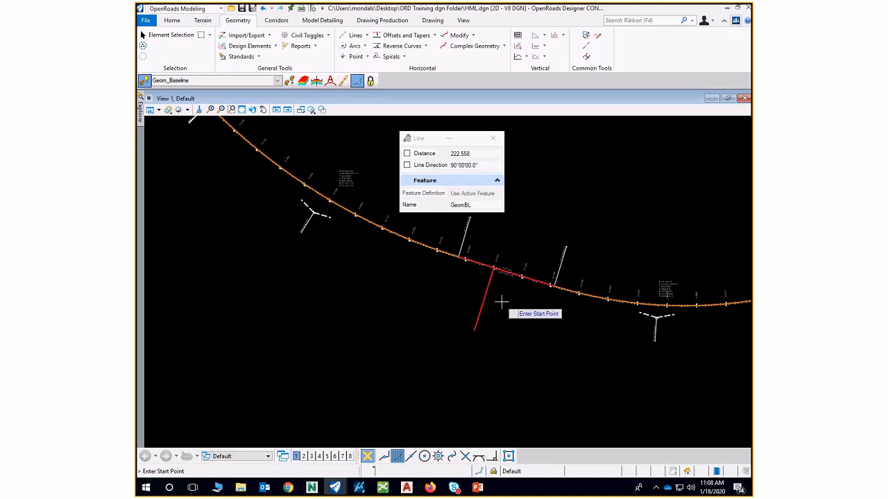
pyautogui.press('Escape')
# Select the new line at station 4+300 and examine its position against the alignment's station annotations.
pyautogui.click(489, 301)
pyautogui.scroll(3, 495, 297)
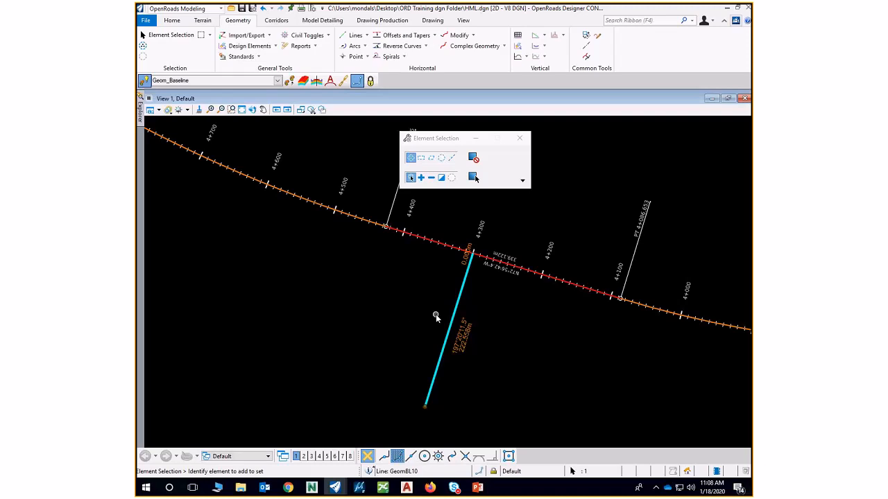
pyautogui.scroll(-1, 435, 317)
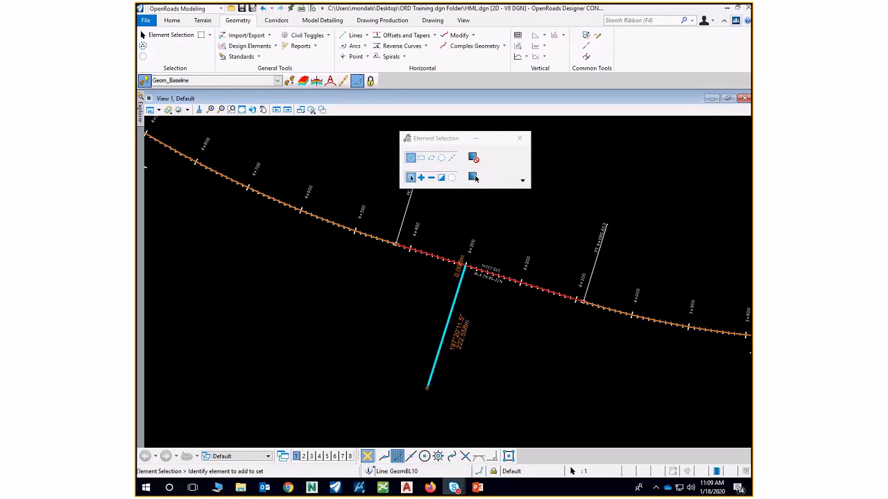
pyautogui.scroll(-4, 497, 367)
pyautogui.scroll(4, 517, 340)
pyautogui.scroll(2, 516, 340)
pyautogui.scroll(-5, 426, 344)
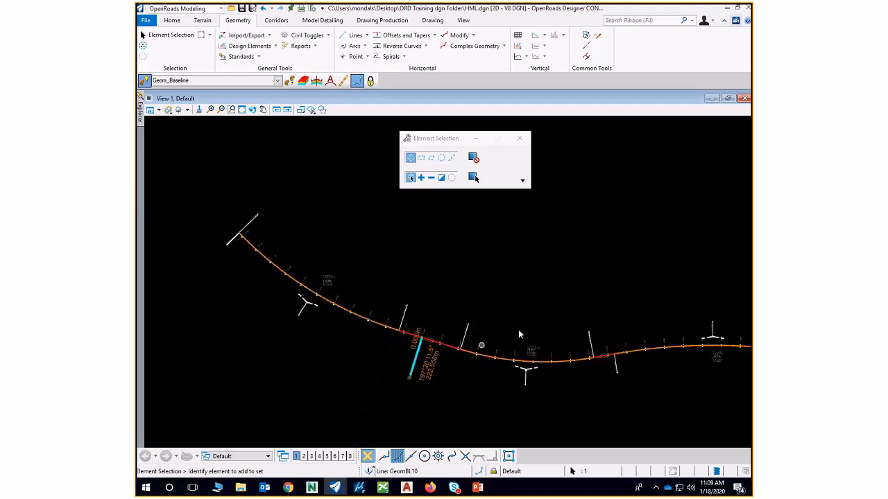
pyautogui.scroll(3, 450, 350)
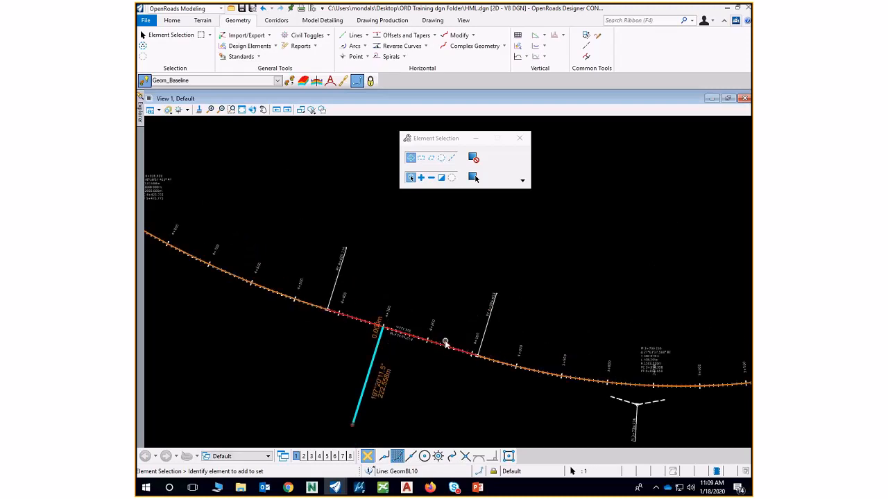
pyautogui.scroll(2, 445, 344)
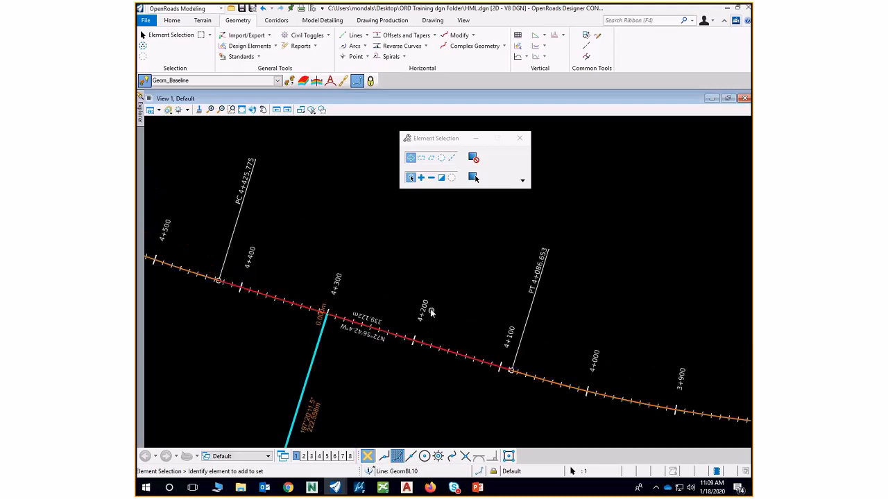
pyautogui.scroll(-2, 426, 298)
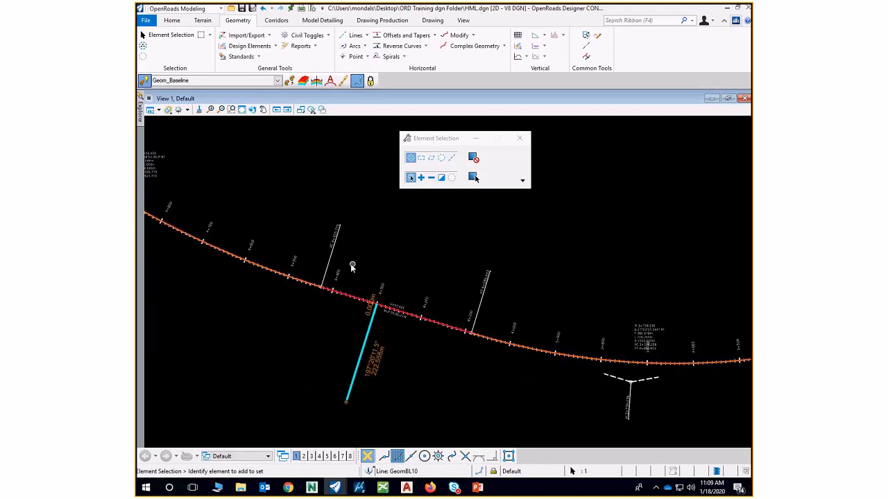
pyautogui.scroll(-1, 307, 276)
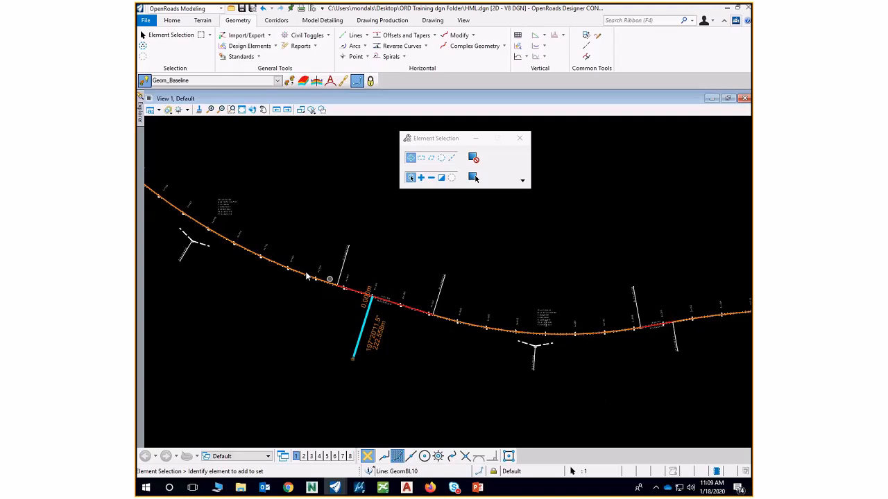
pyautogui.scroll(5, 287, 253)
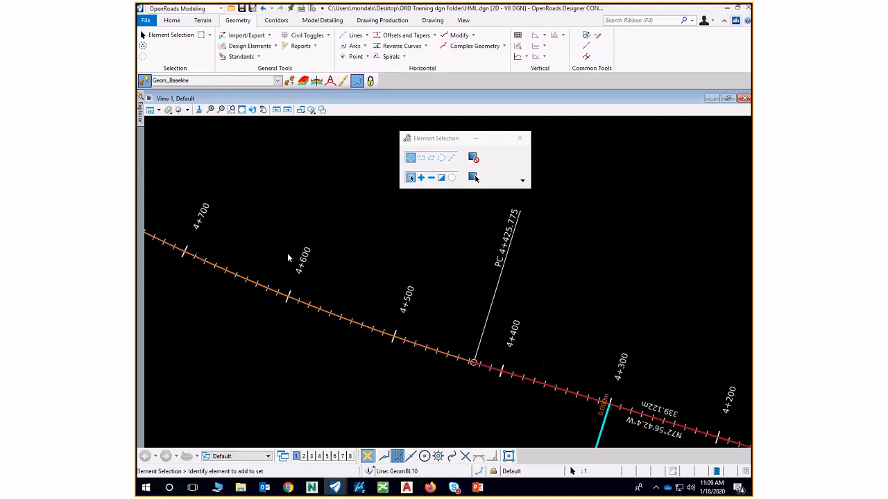
# Try to remove the element annotations from the alignment near station 4+600.
pyautogui.click(382, 20)
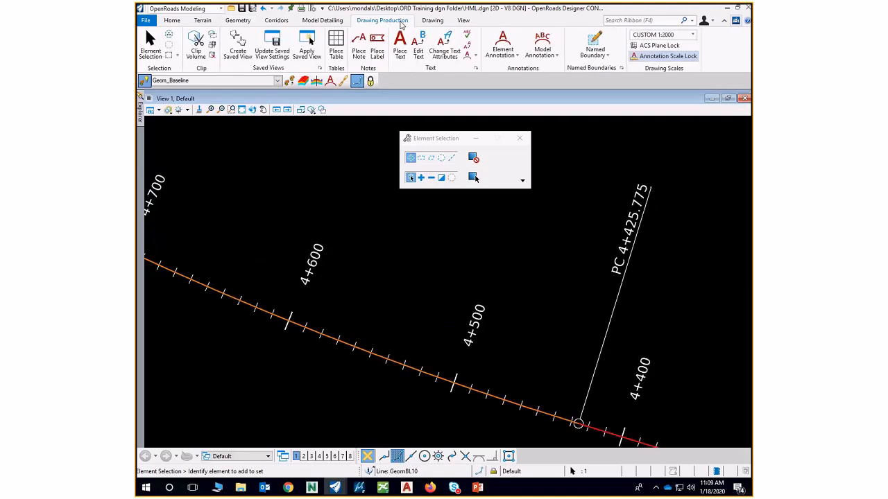
pyautogui.click(511, 56)
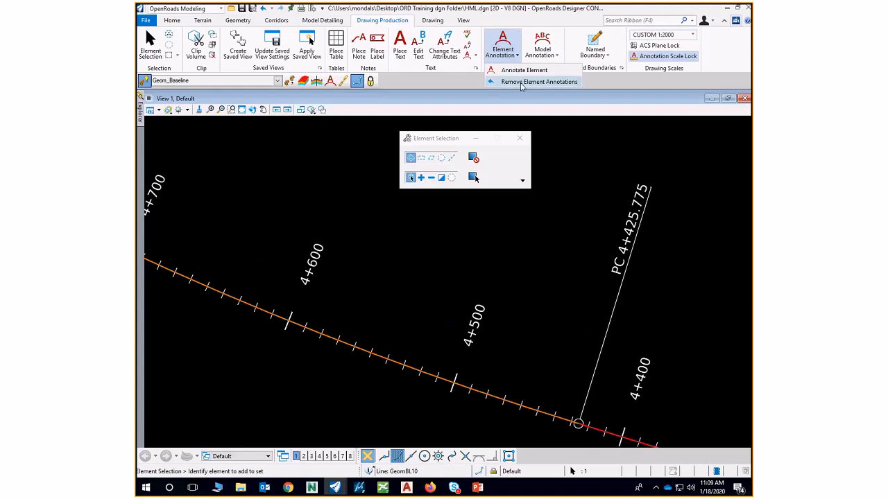
pyautogui.click(521, 82)
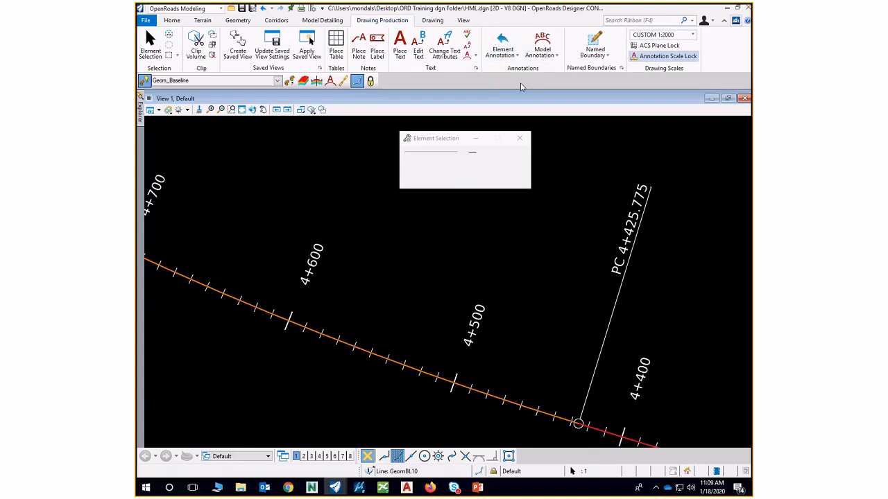
pyautogui.click(302, 322)
pyautogui.click(301, 323)
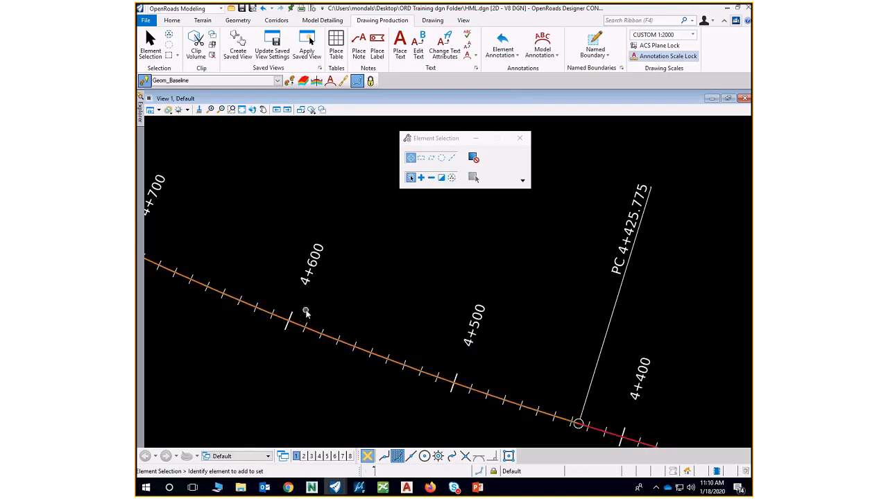
# Remove all station and curve annotations from the Geom_Baseline alignment, picking it near station 4+600 and completing the selection.
pyautogui.click(548, 61)
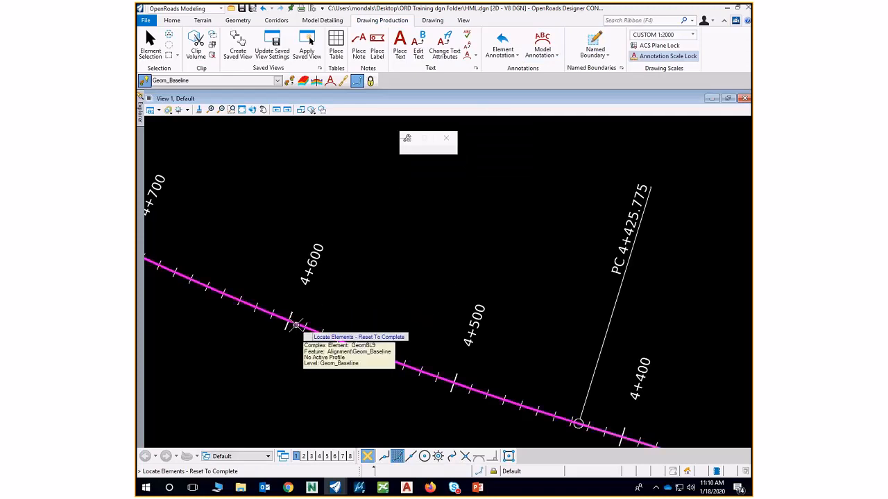
pyautogui.click(296, 326)
pyautogui.rightClick(315, 305)
pyautogui.scroll(-3, 347, 302)
pyautogui.scroll(-3, 351, 303)
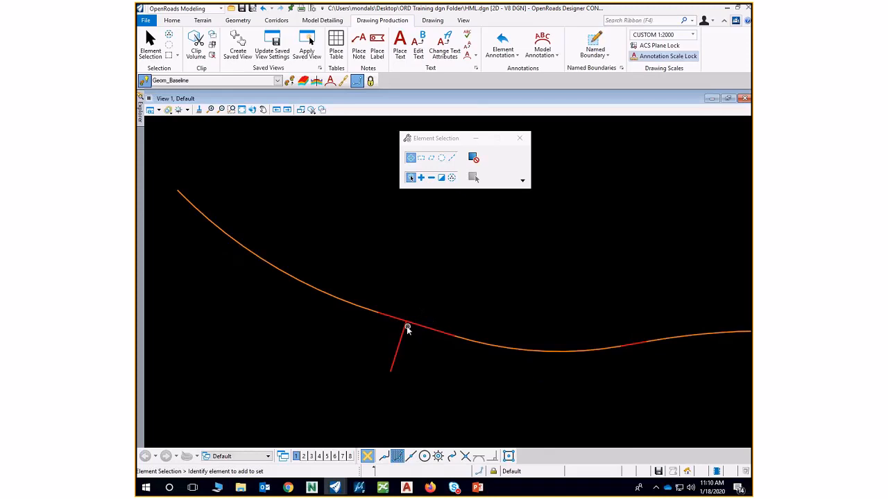
pyautogui.scroll(-3, 407, 329)
pyautogui.scroll(2, 541, 329)
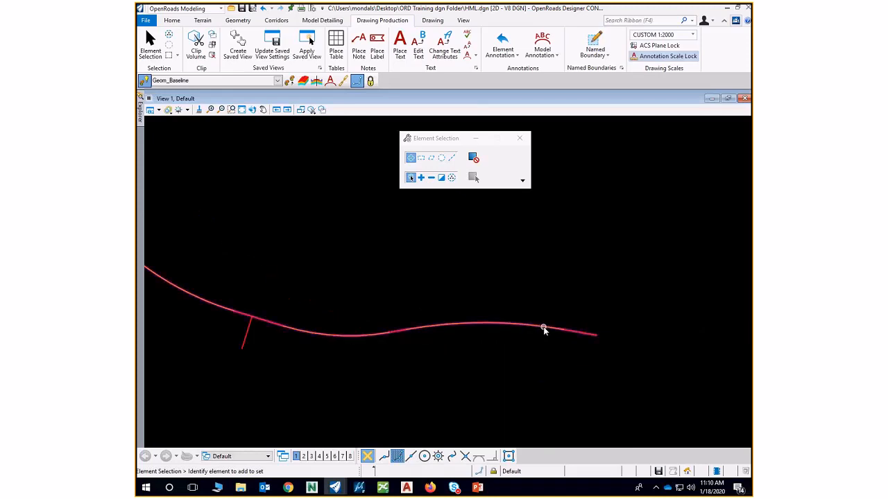
# Generate the Horizontal Alignment Review report for the Geom_Baseline alignment, maximize it, and examine the stations, coordinates and curve data of each element.
pyautogui.click(543, 329)
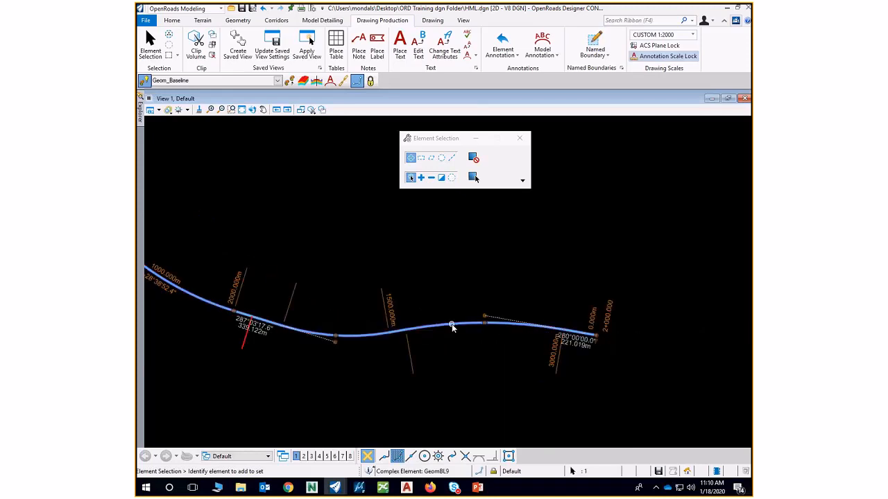
pyautogui.moveTo(452, 324)
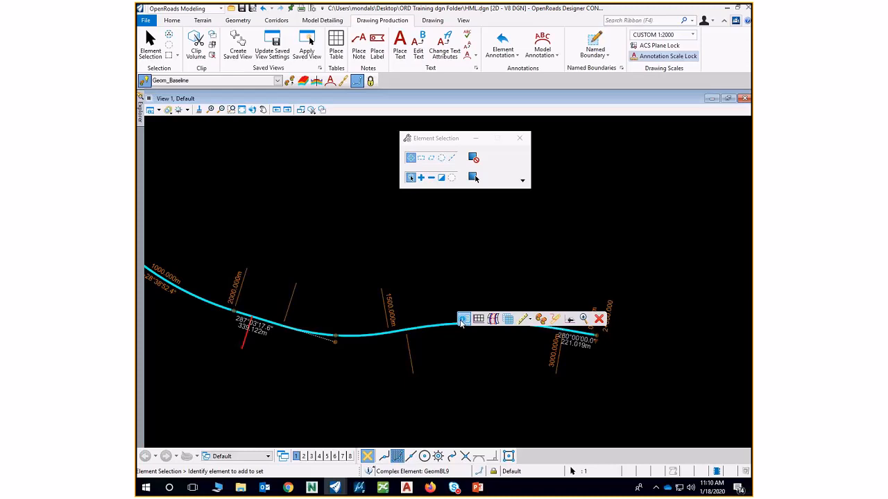
pyautogui.click(555, 320)
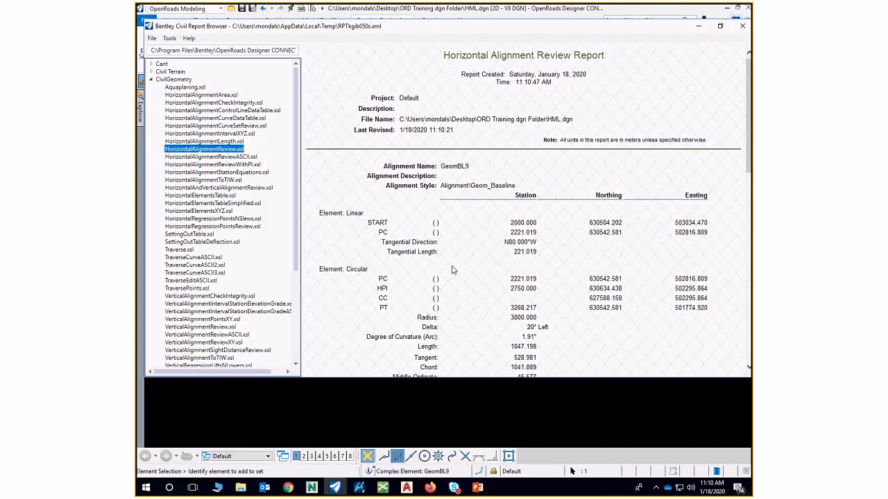
pyautogui.moveTo(529, 29); pyautogui.dragTo(540, 43)
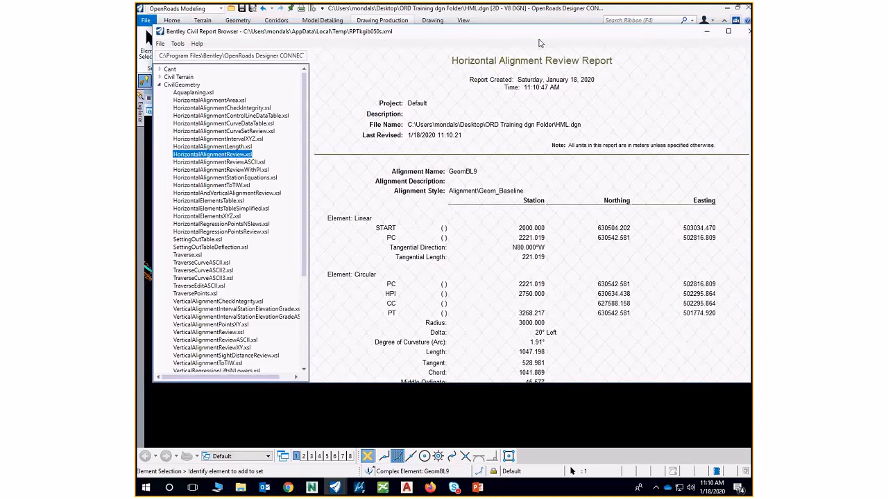
pyautogui.doubleClick(540, 33)
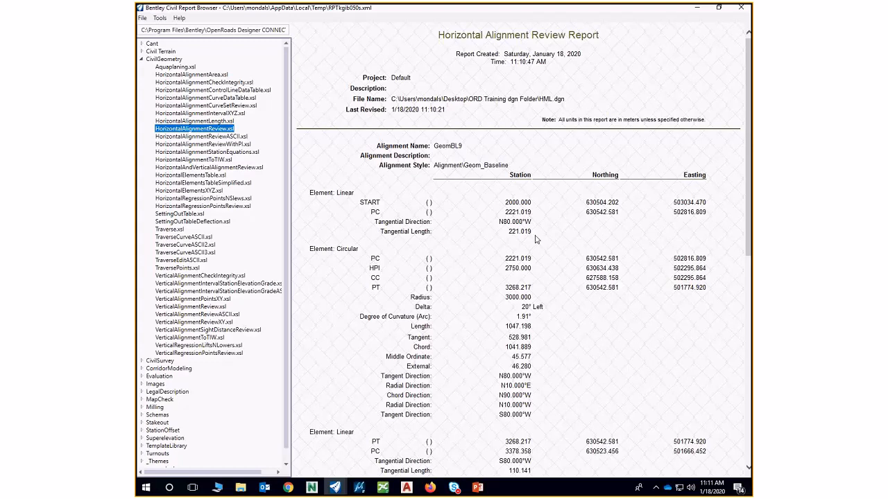
pyautogui.scroll(-4, 506, 304)
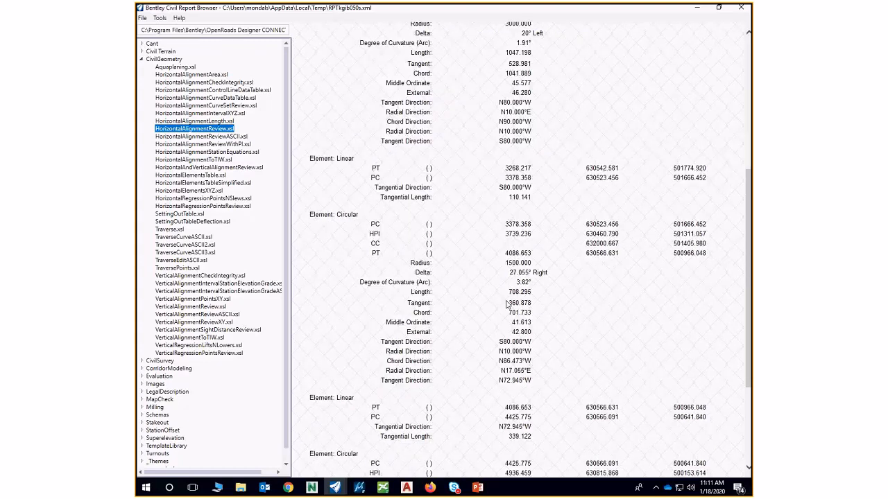
pyautogui.scroll(-2, 506, 303)
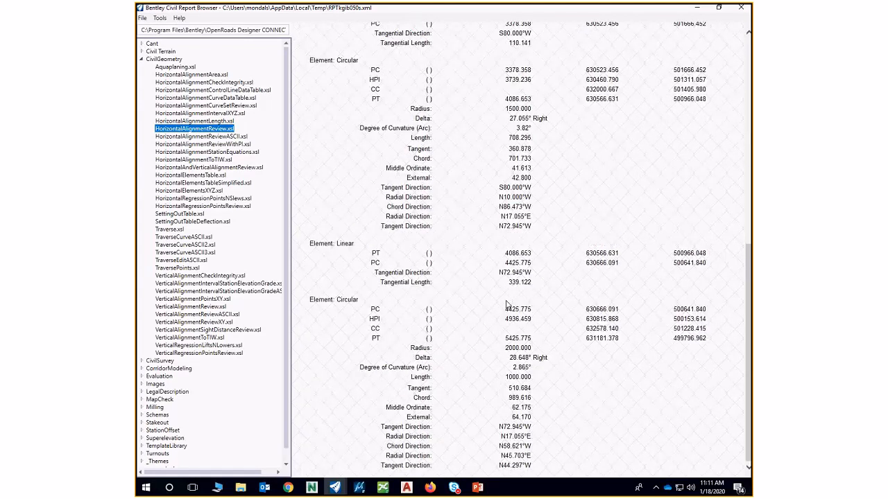
pyautogui.scroll(6, 506, 304)
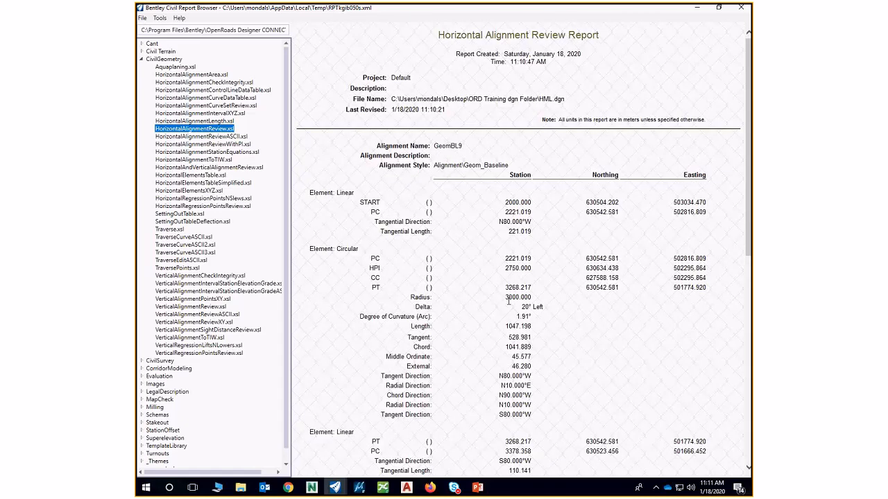
pyautogui.scroll(-4, 508, 300)
# Check the report's format options for precision, angular, station and direction settings, close them, and look through the report to its end.
pyautogui.click(160, 18)
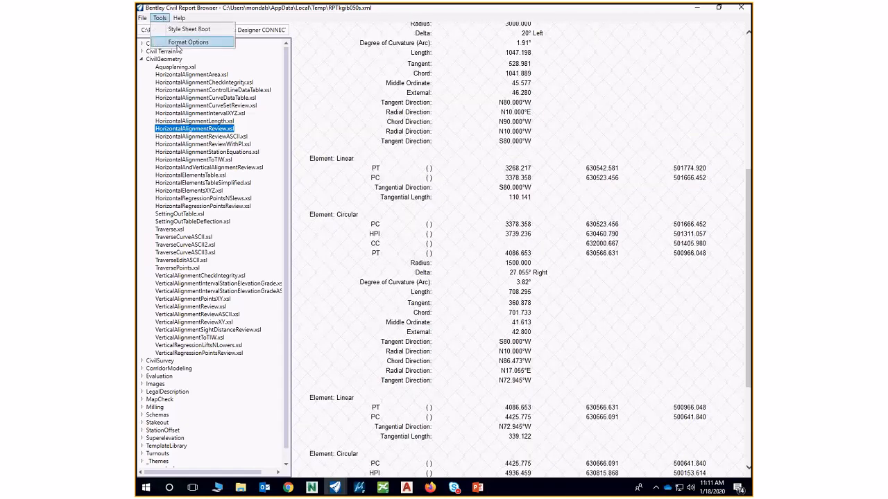
pyautogui.click(182, 45)
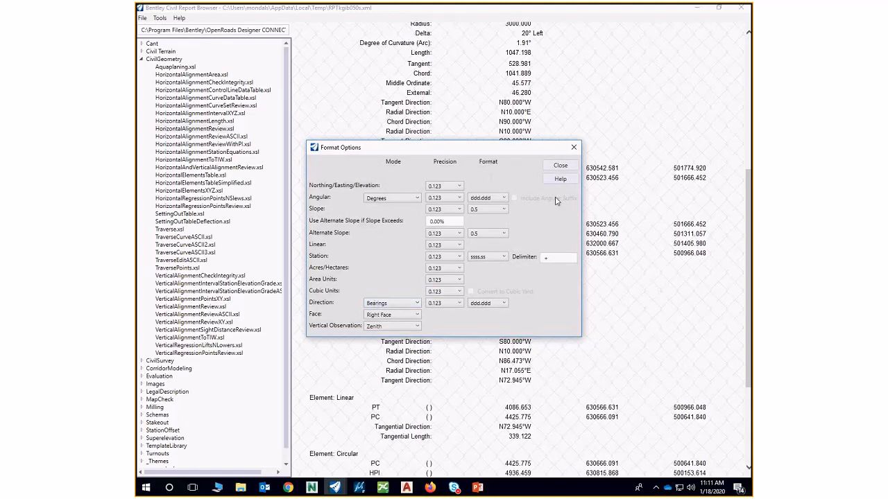
pyautogui.click(572, 150)
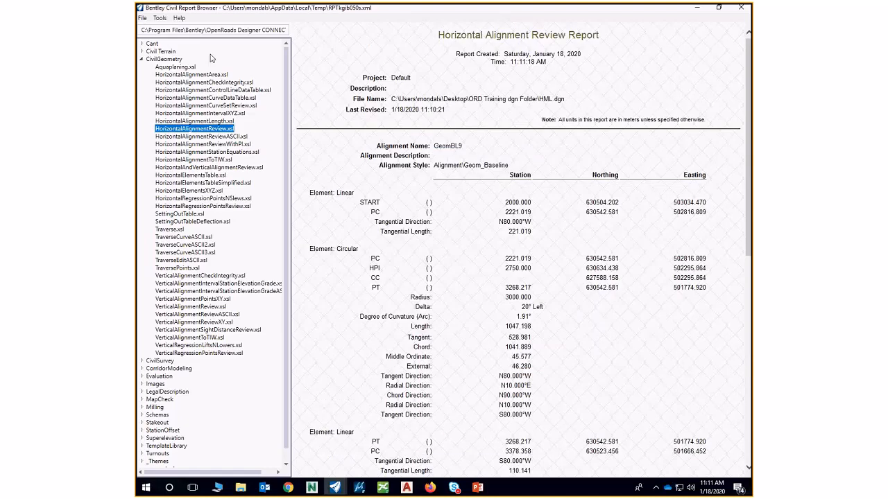
pyautogui.scroll(-1, 448, 167)
pyautogui.scroll(-9, 448, 167)
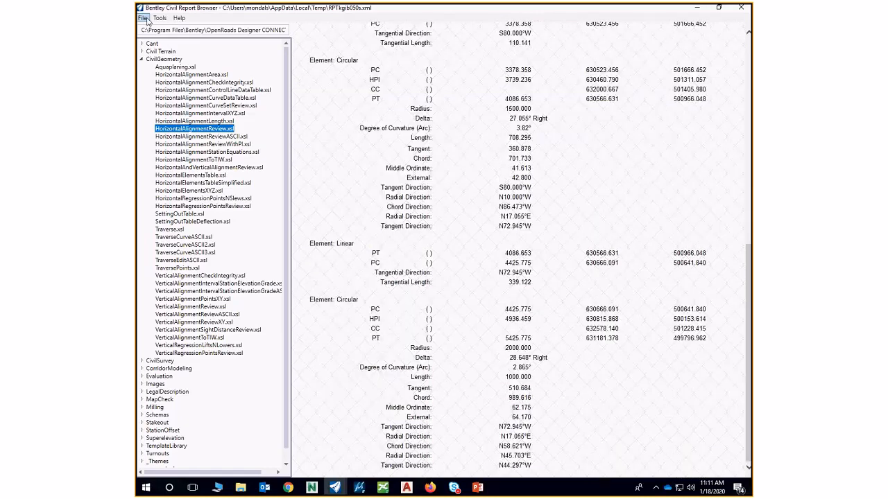
# Start saving the alignment report under the Excel File (*.xls) format, and leave the save dialog without saving.
pyautogui.click(143, 18)
pyautogui.click(161, 40)
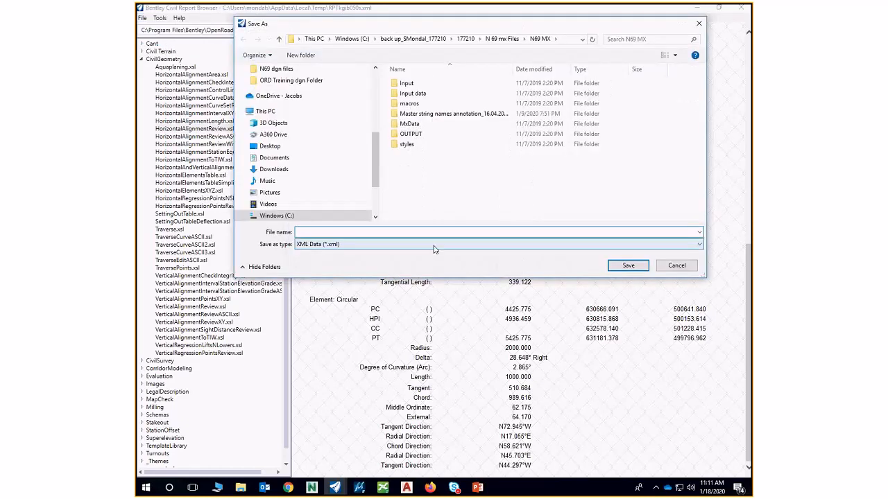
pyautogui.click(435, 245)
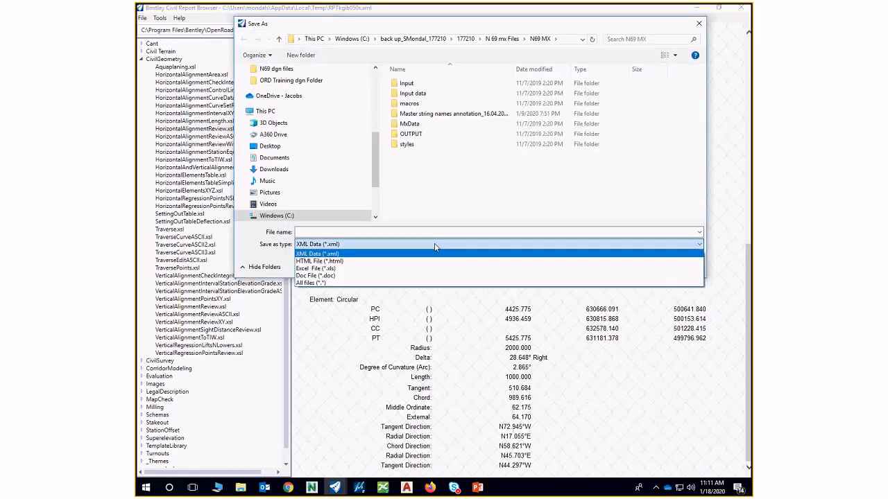
pyautogui.click(397, 269)
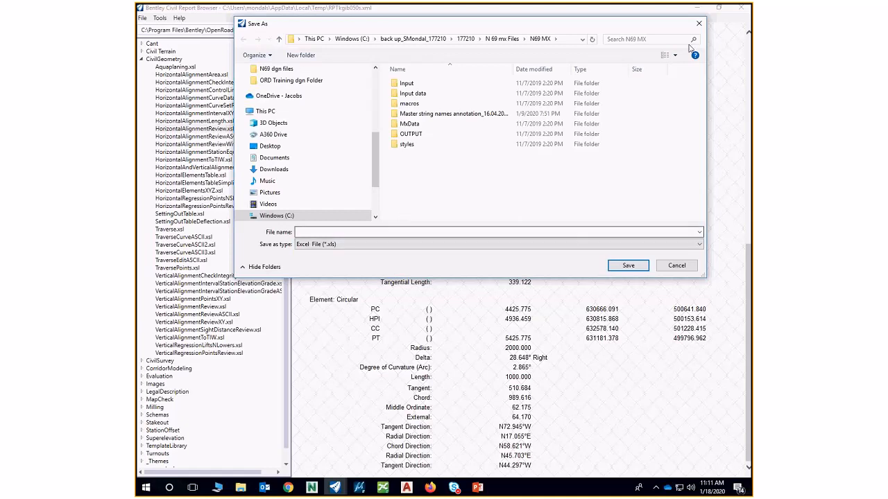
pyautogui.click(698, 26)
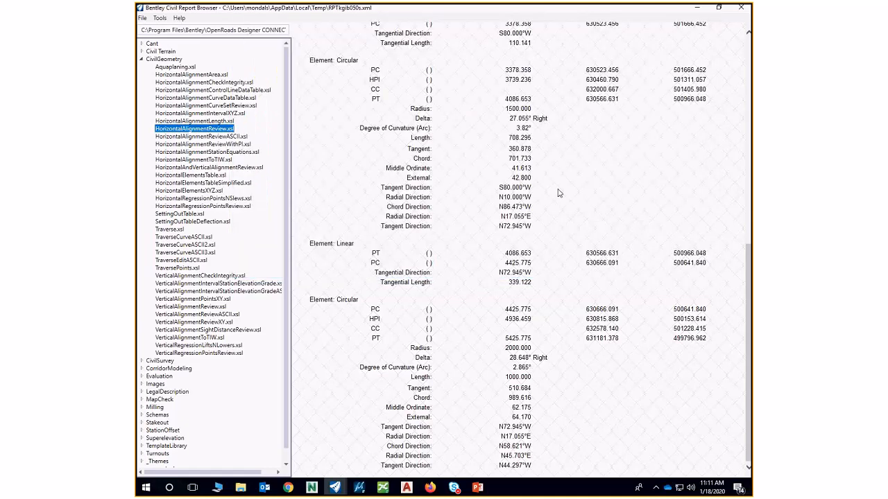
# Close the alignment report and clear the selection of the Geom_Baseline alignment in the drawing.
pyautogui.click(742, 10)
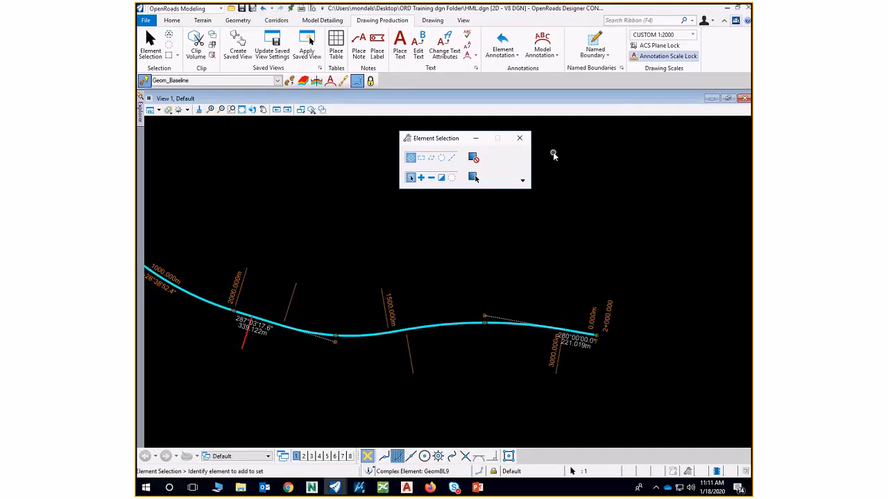
pyautogui.scroll(3, 277, 321)
pyautogui.scroll(-2, 393, 306)
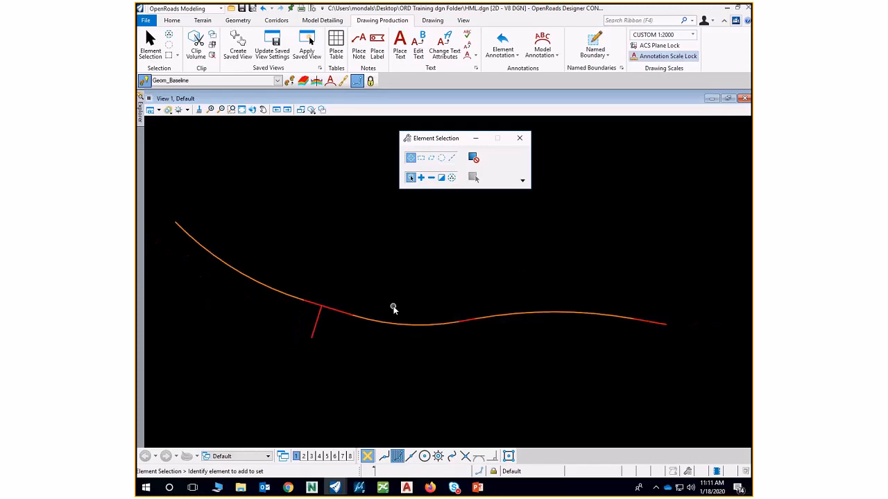